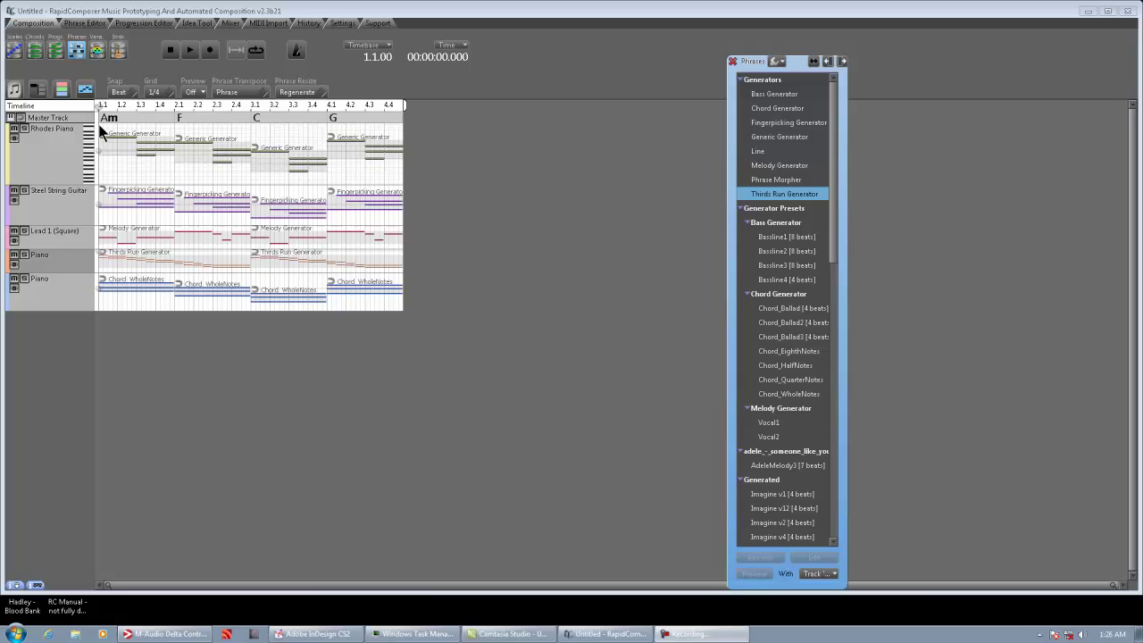
Step: Switch the Rhodes Piano track's instrument to SF2: RCPiano.sf2 so it becomes the Piano track
left_click(59, 141)
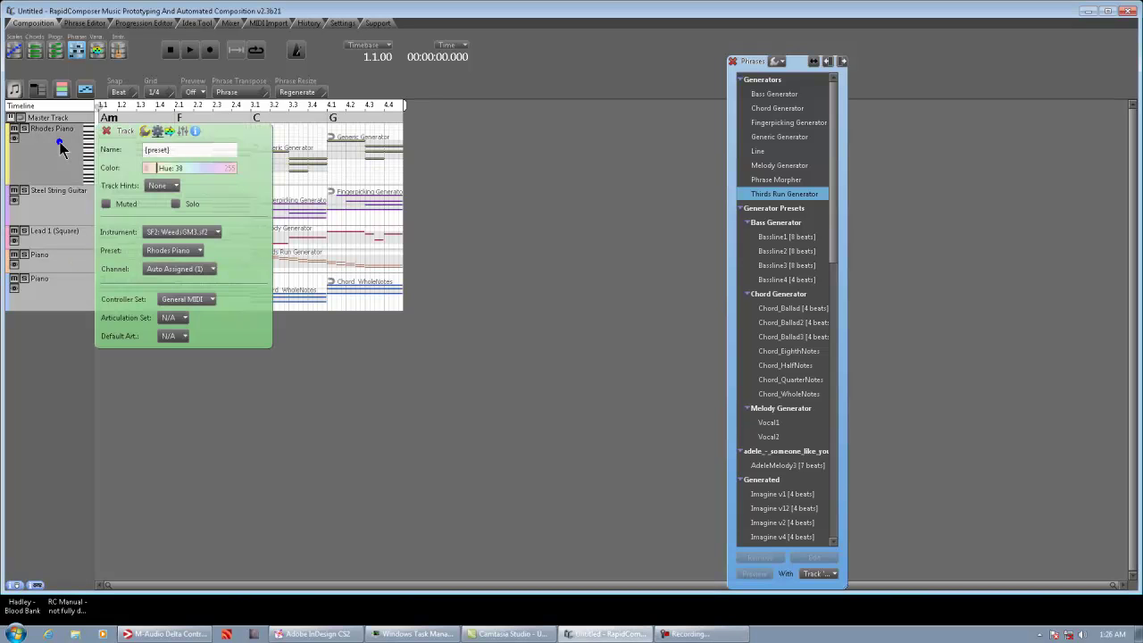
left_click(193, 234)
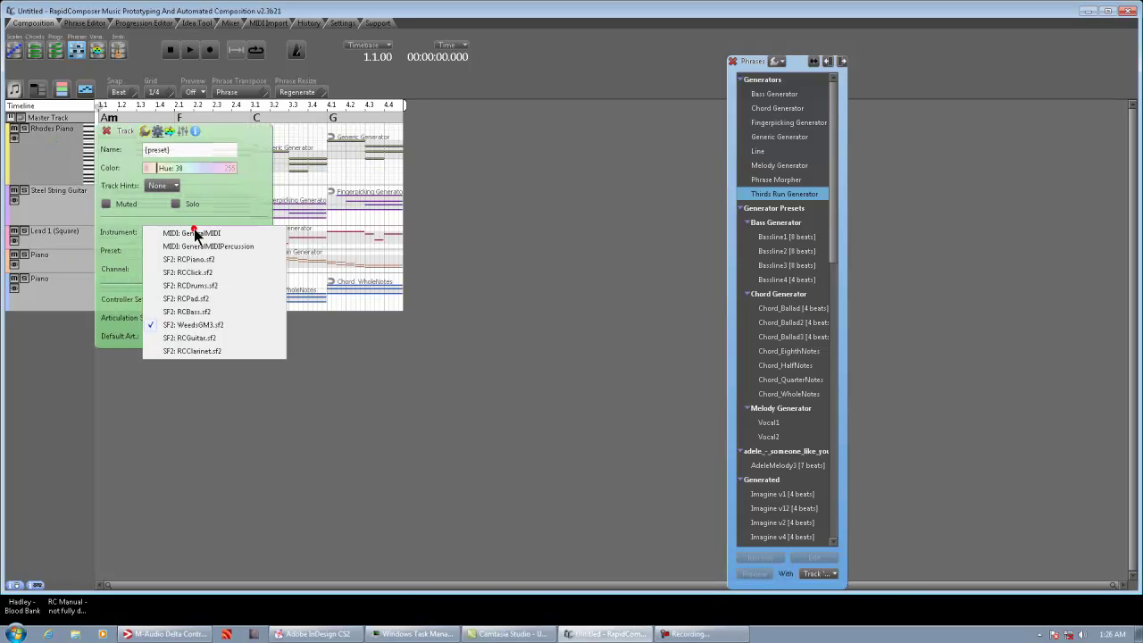
left_click(207, 266)
left_click(107, 131)
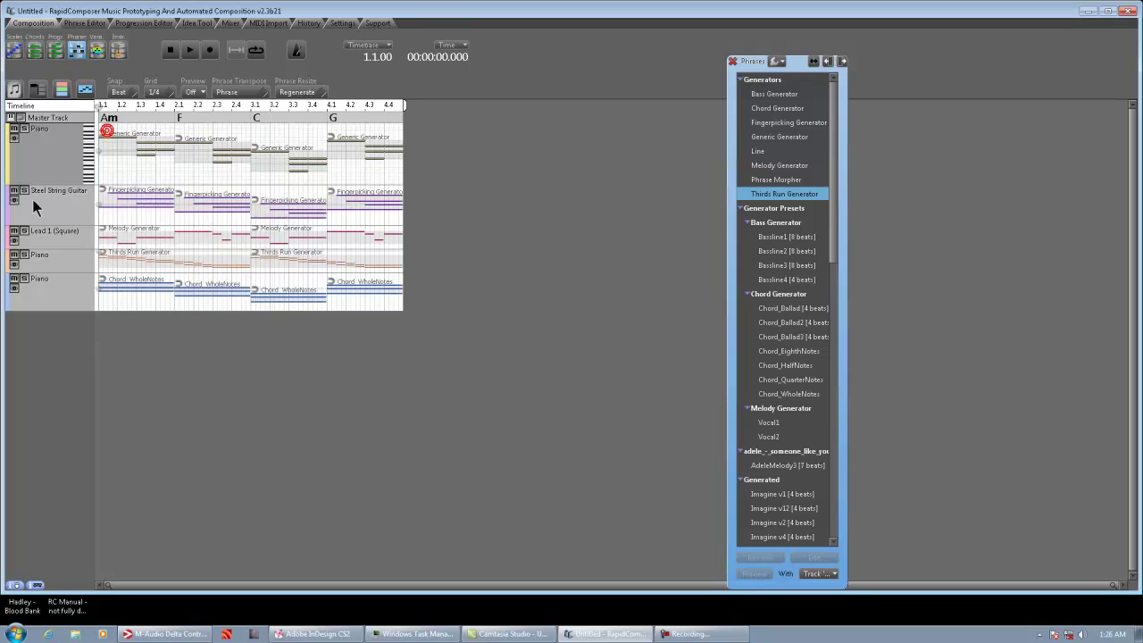
left_click(39, 207)
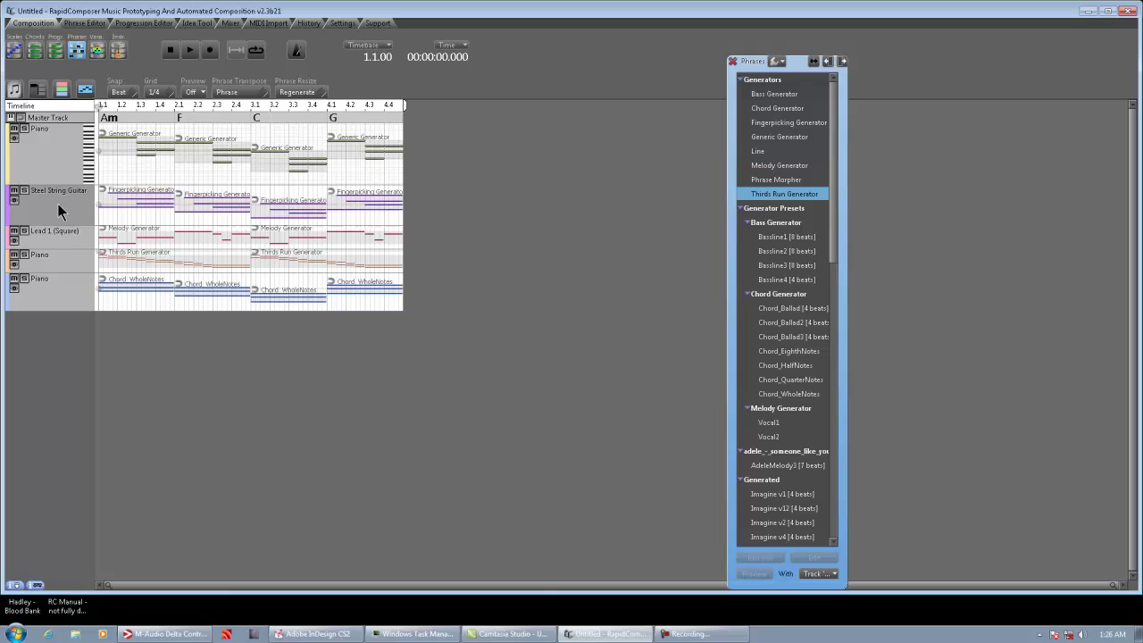
left_click(58, 236)
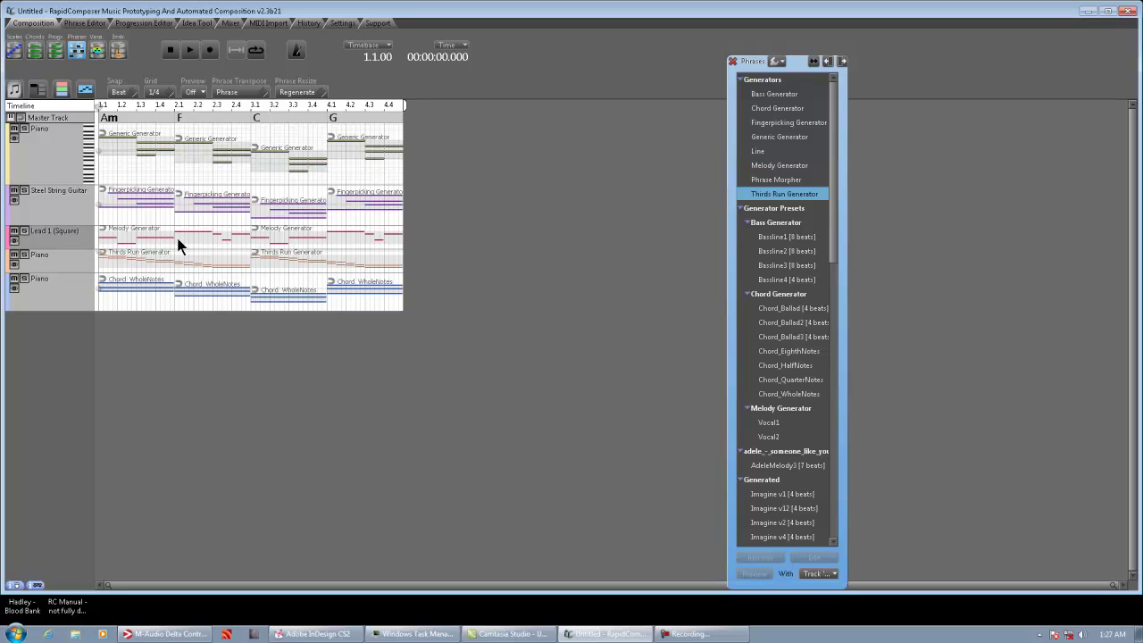
left_click(67, 260)
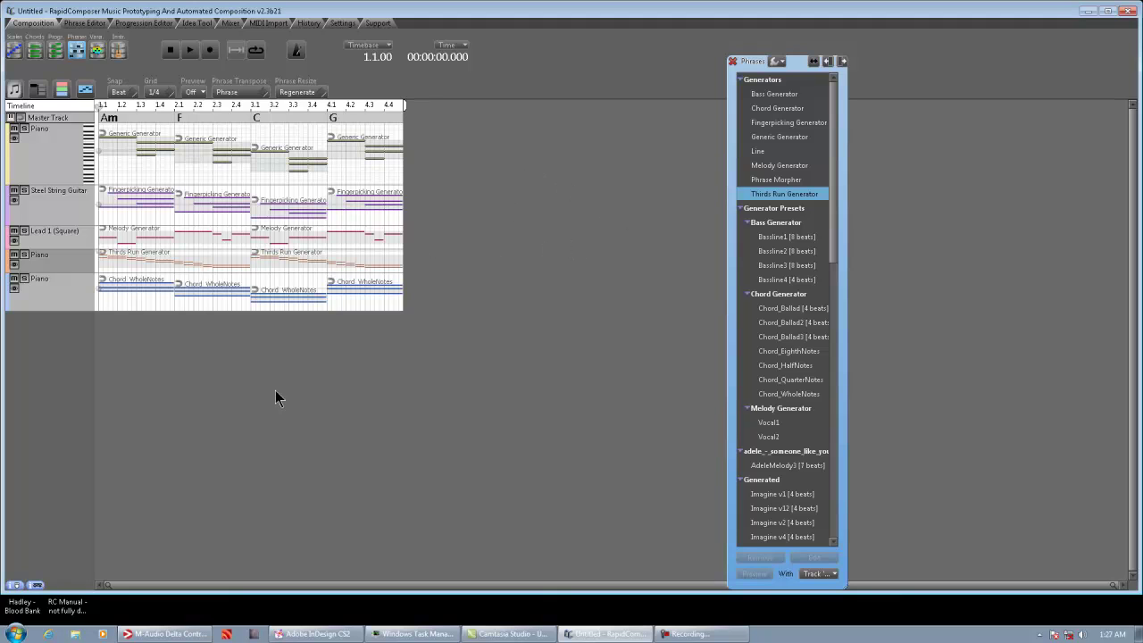
left_click(46, 287)
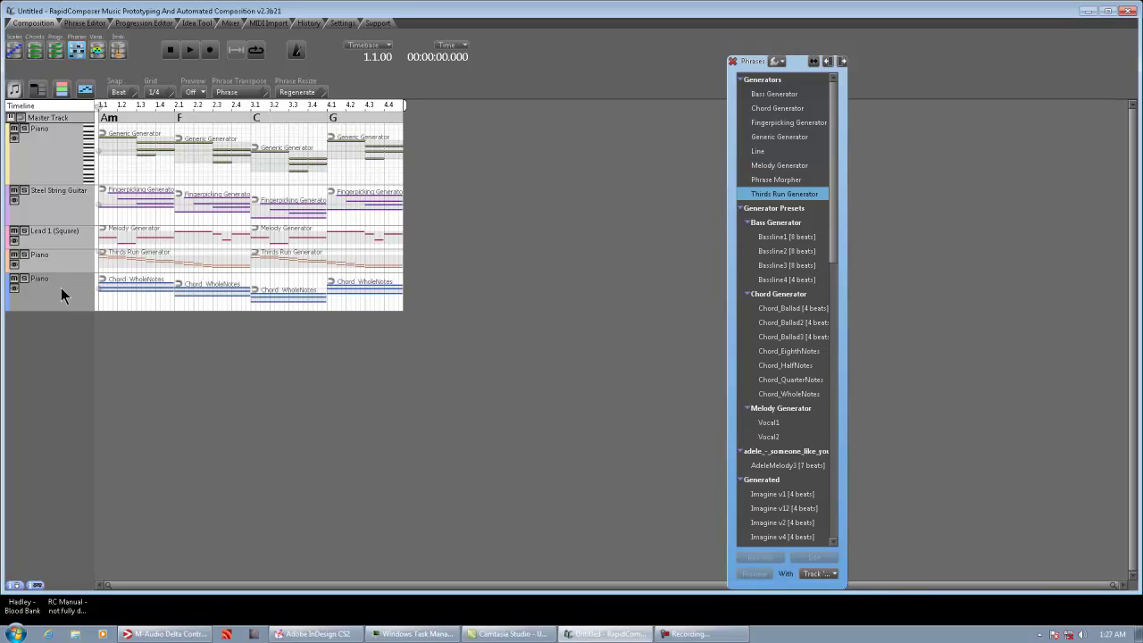
left_click(171, 51)
left_click(190, 51)
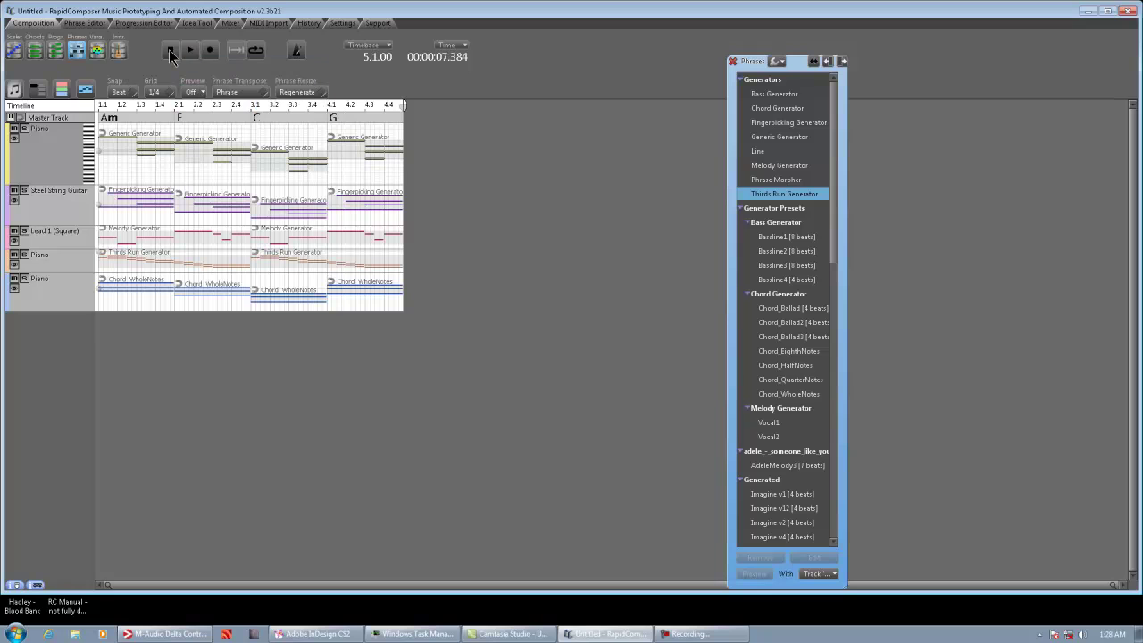
Step: Open the first Generic Generator phrase's settings: Probabilistic Rhythm, Half Beat, density 0.45
double_click(130, 153)
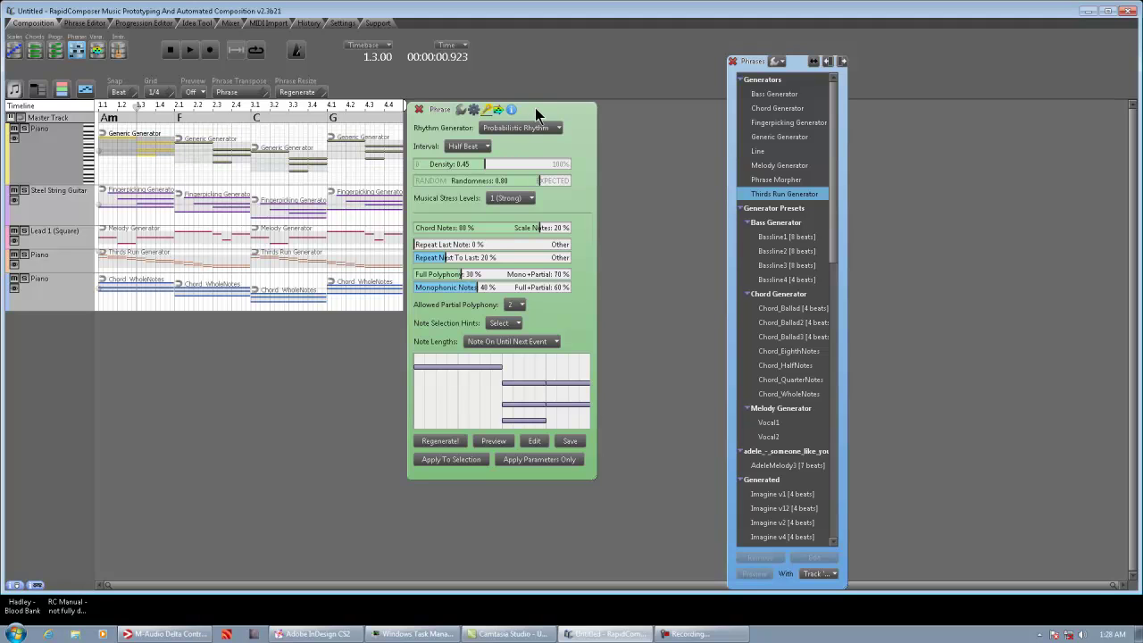
left_click(199, 153)
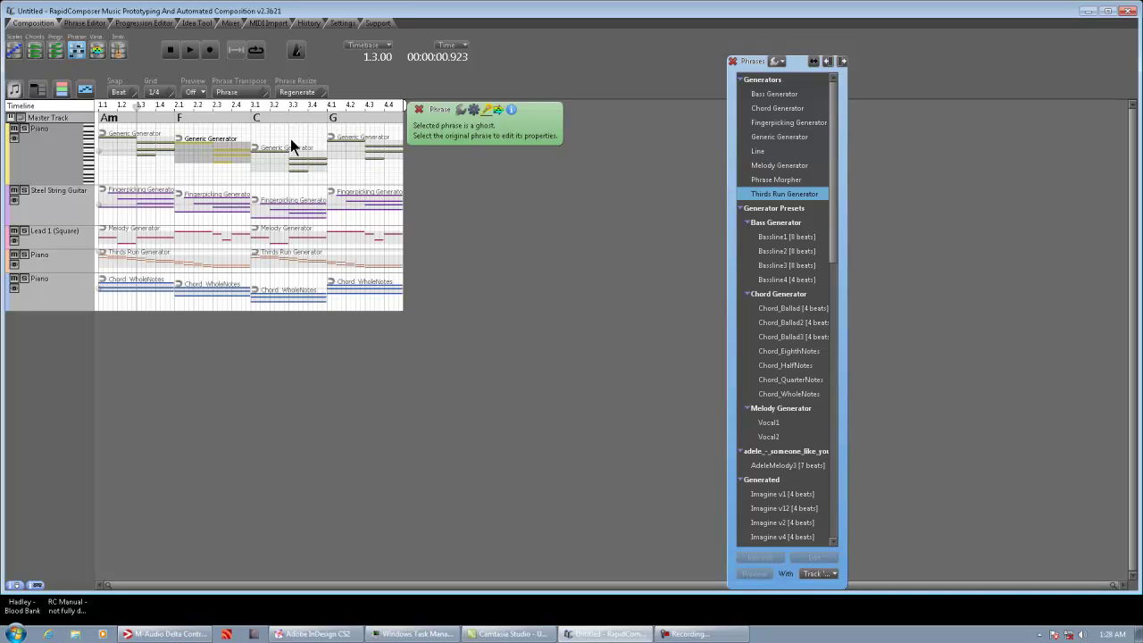
left_click(277, 157)
left_click(367, 149)
left_click(140, 153)
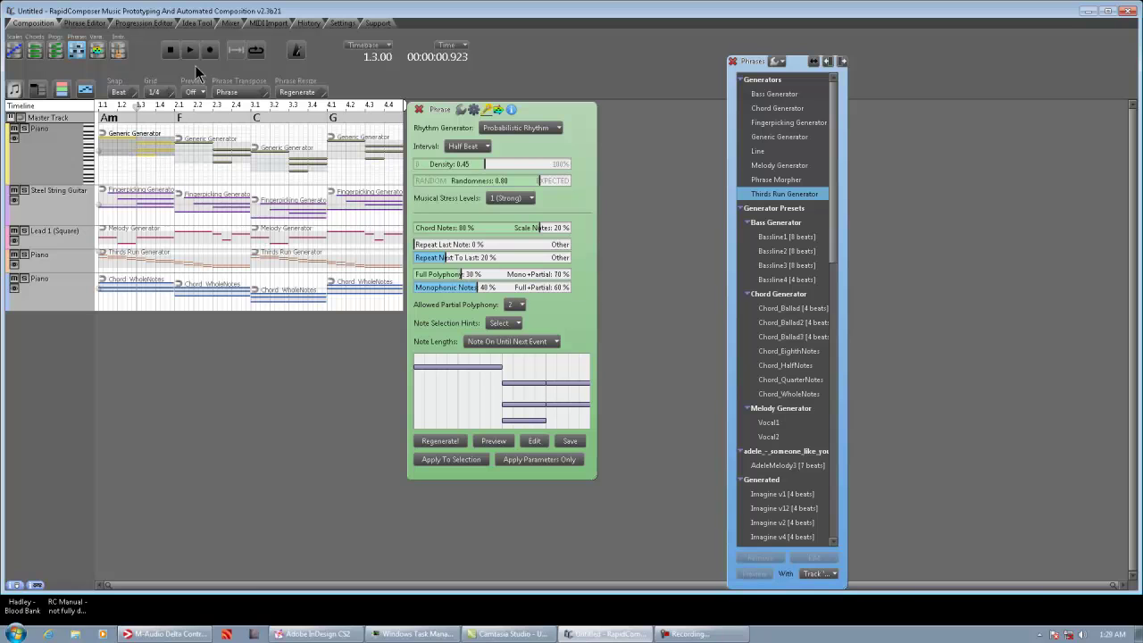
Step: Solo the Piano track and play the progression to hear it alone
left_click(171, 52)
left_click(23, 129)
left_click(189, 51)
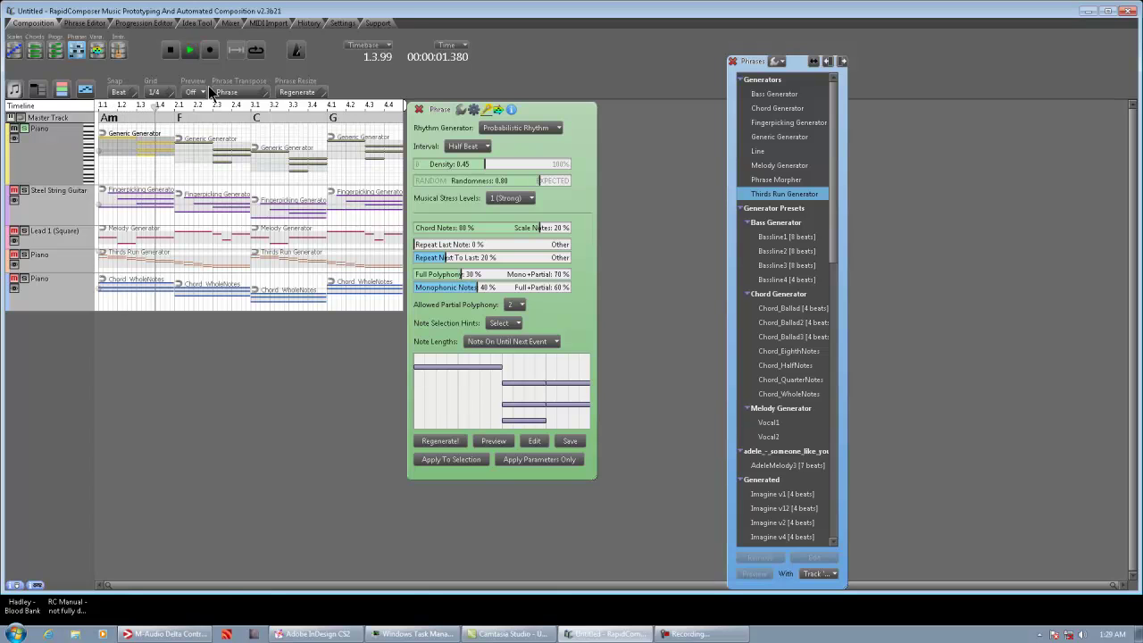
left_click(171, 50)
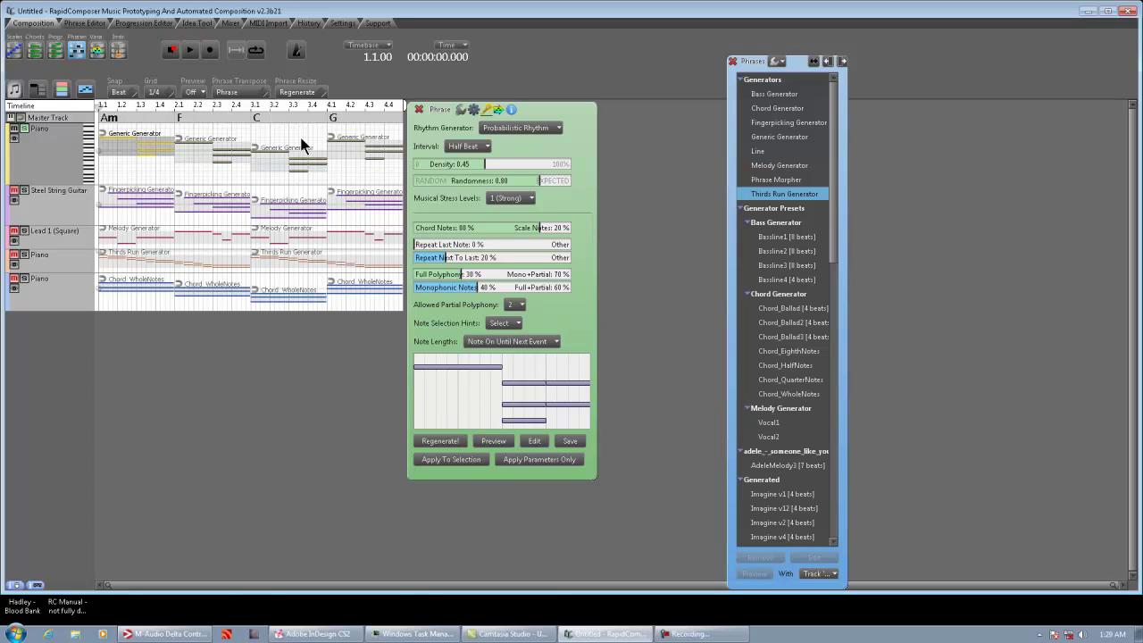
Step: Keep Probabilistic Rhythm and tune the phrase to density 0.63 and randomness 0.77, auditioning it
left_click(554, 127)
left_click(547, 125)
left_click_drag(489, 163, 513, 182)
left_click(490, 442)
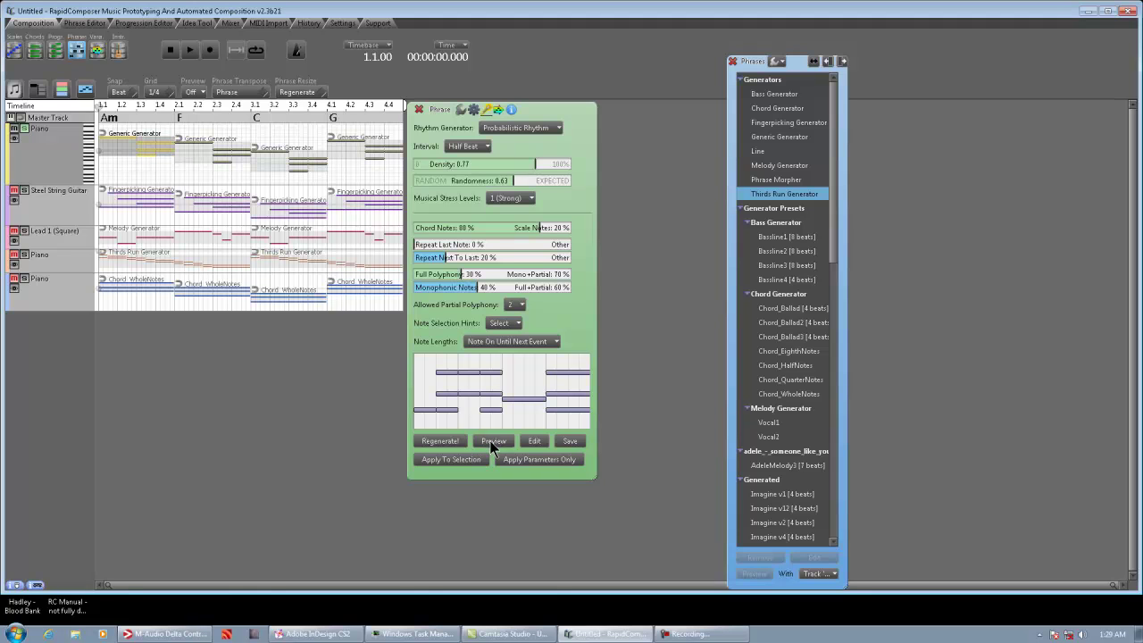
left_click(489, 440)
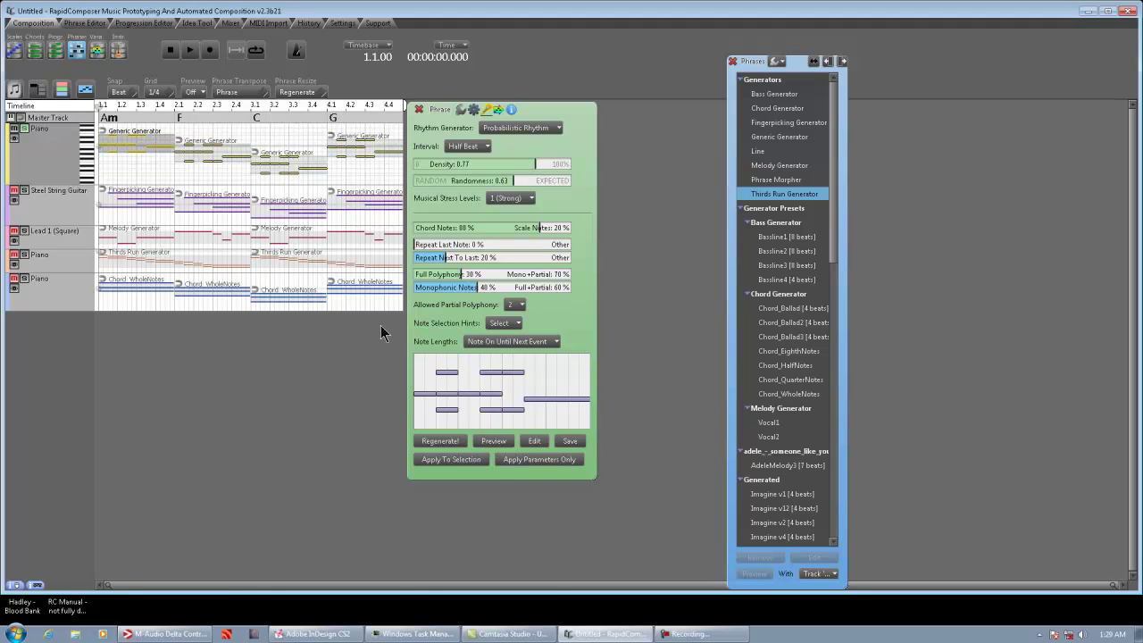
left_click(175, 52)
left_click(190, 51)
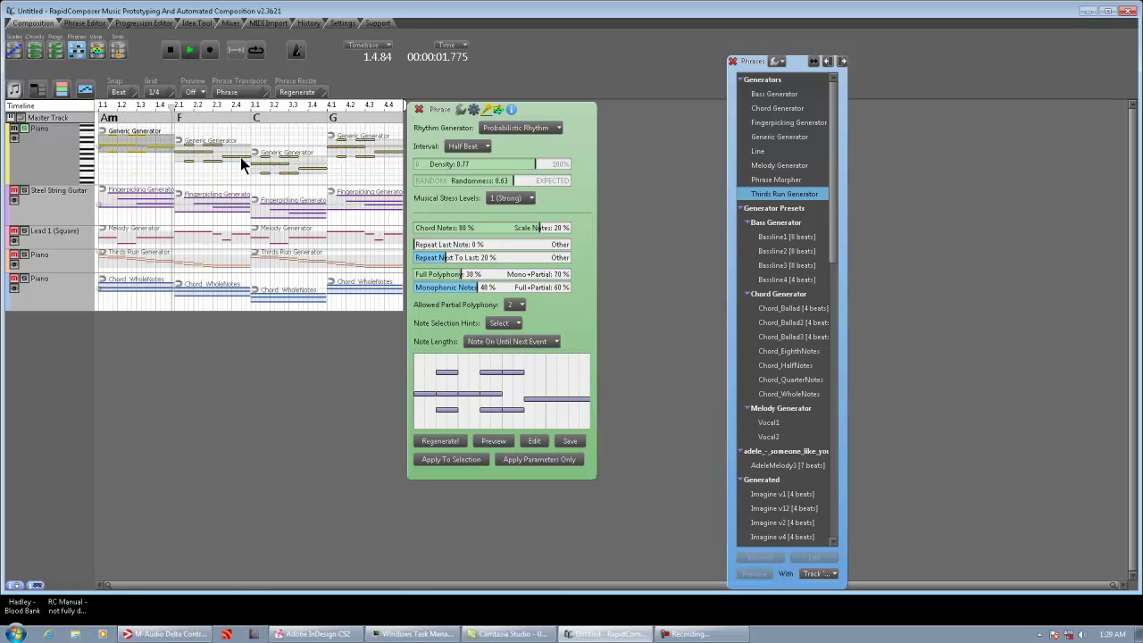
left_click(190, 49)
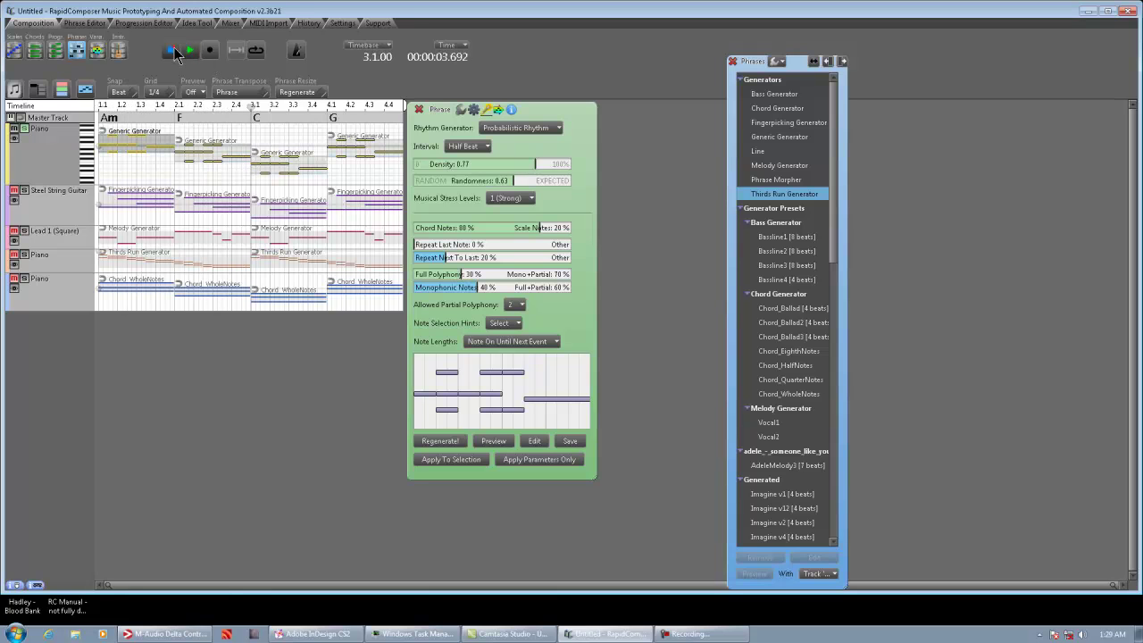
left_click_drag(532, 160, 514, 161)
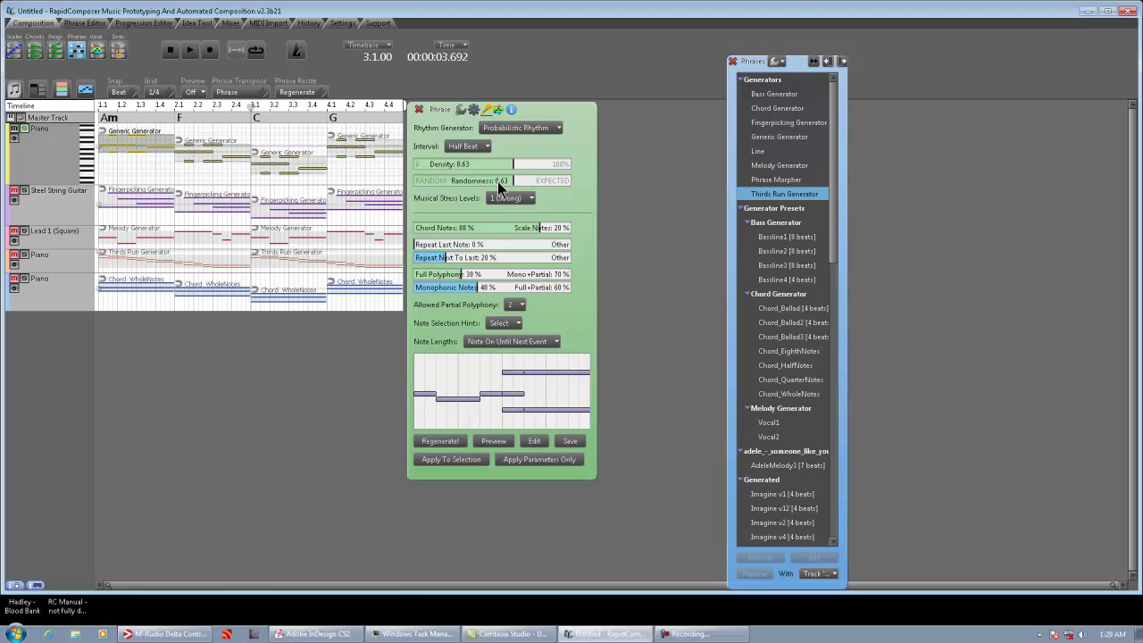
left_click_drag(498, 181, 534, 182)
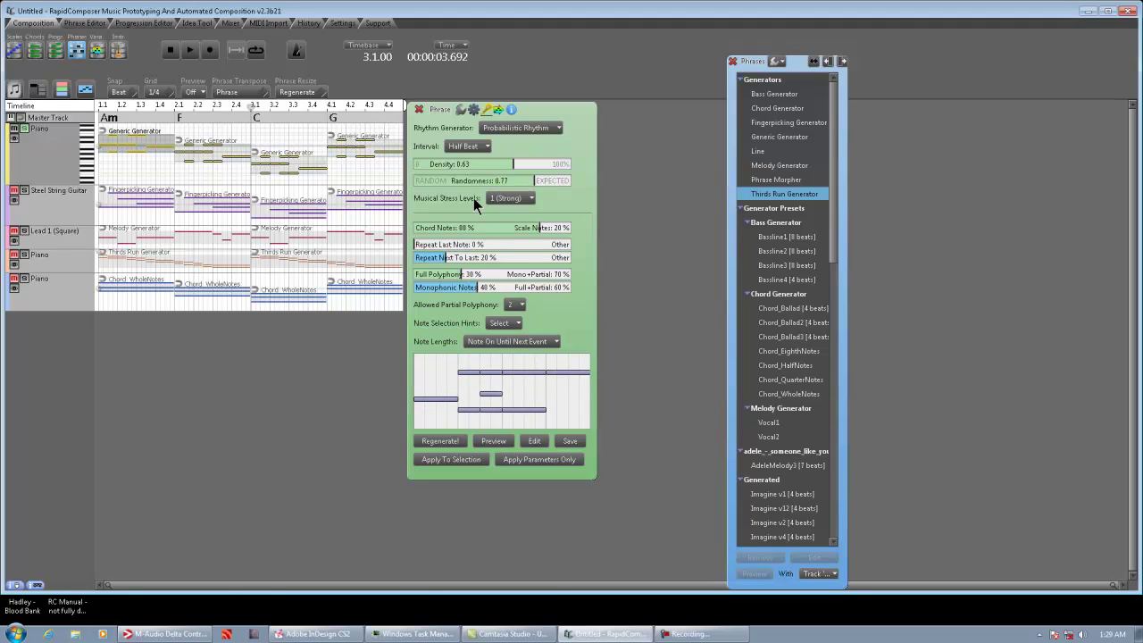
Step: Try Quarter Beat intervals and raise the rhythm density to 0.94
left_click(472, 146)
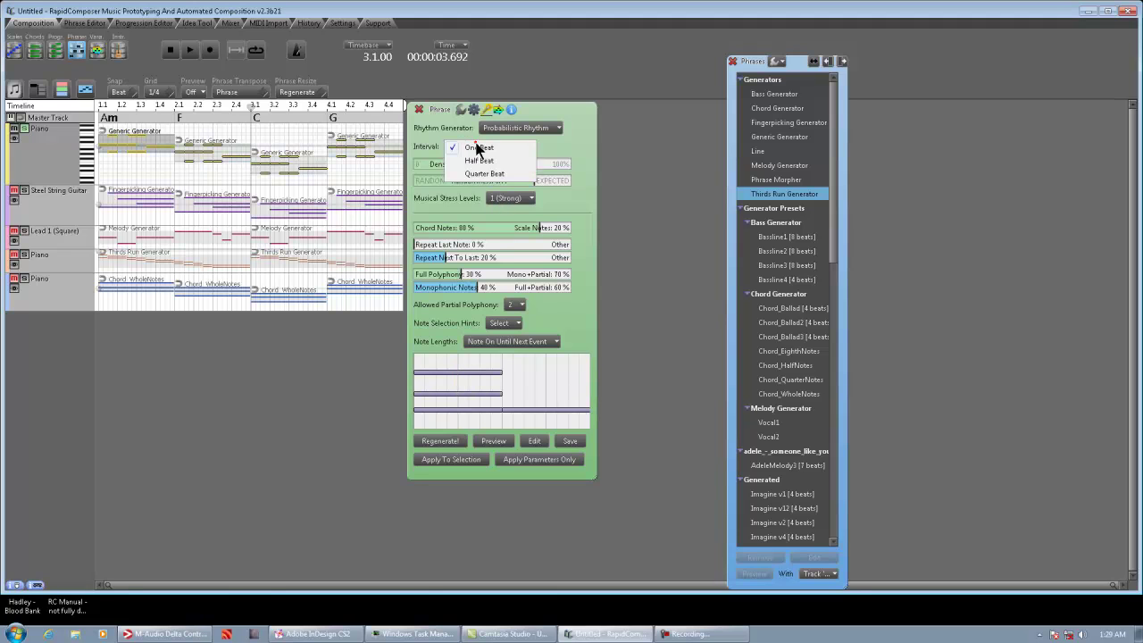
left_click(483, 172)
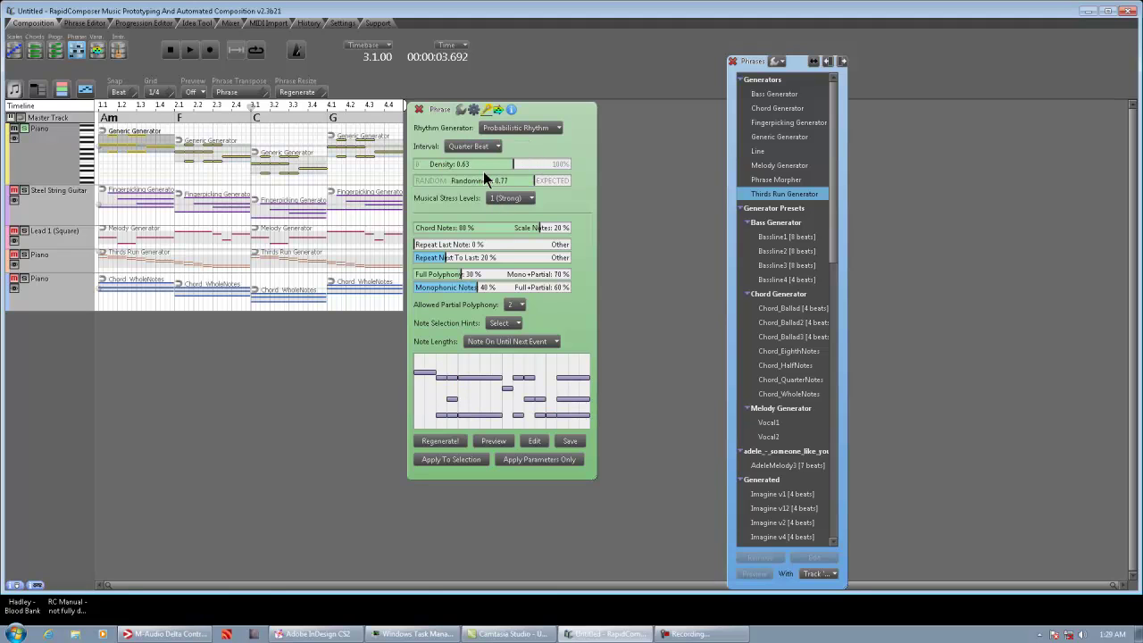
left_click(497, 446)
left_click_drag(493, 165, 444, 166)
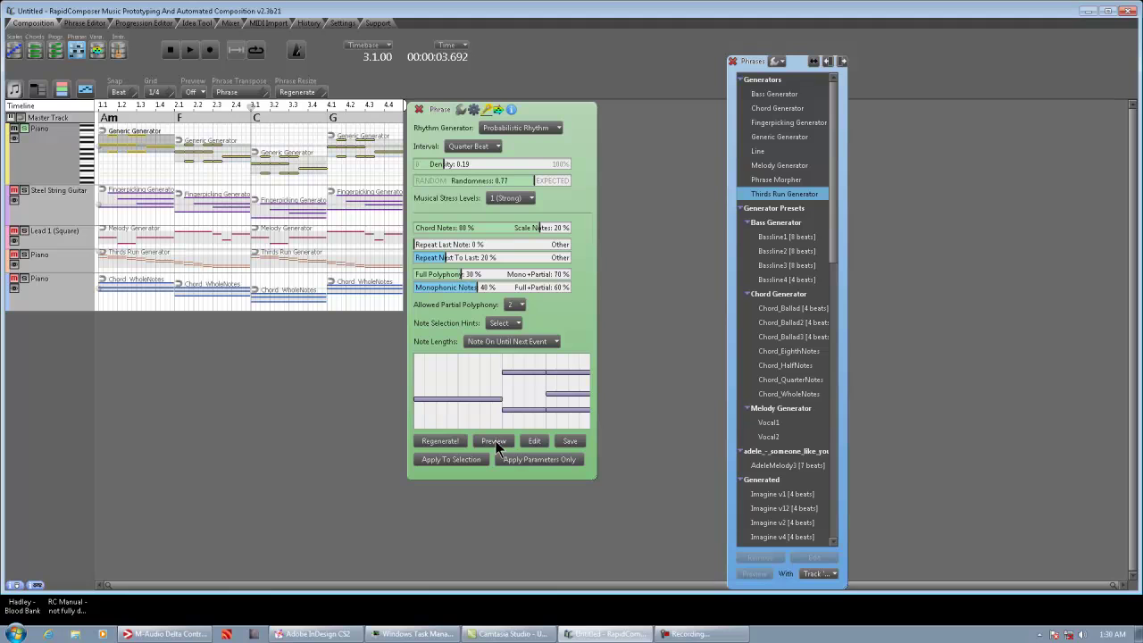
left_click_drag(459, 172, 558, 177)
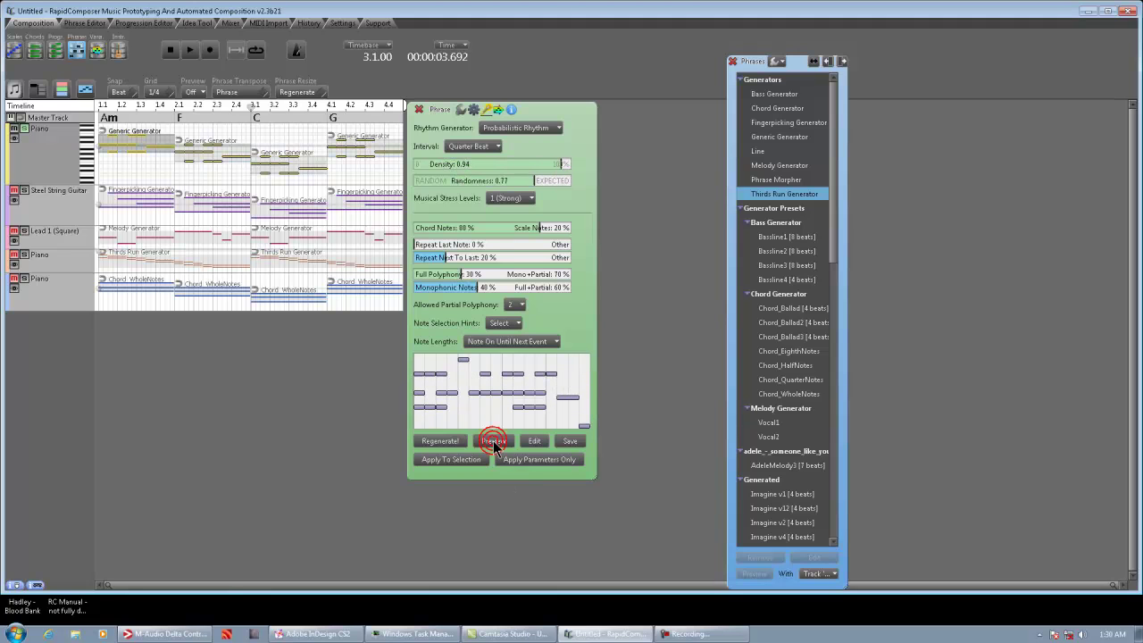
Step: Return to Half Beat intervals, apply to the selected phrases and play the progression
left_click(491, 149)
left_click(486, 132)
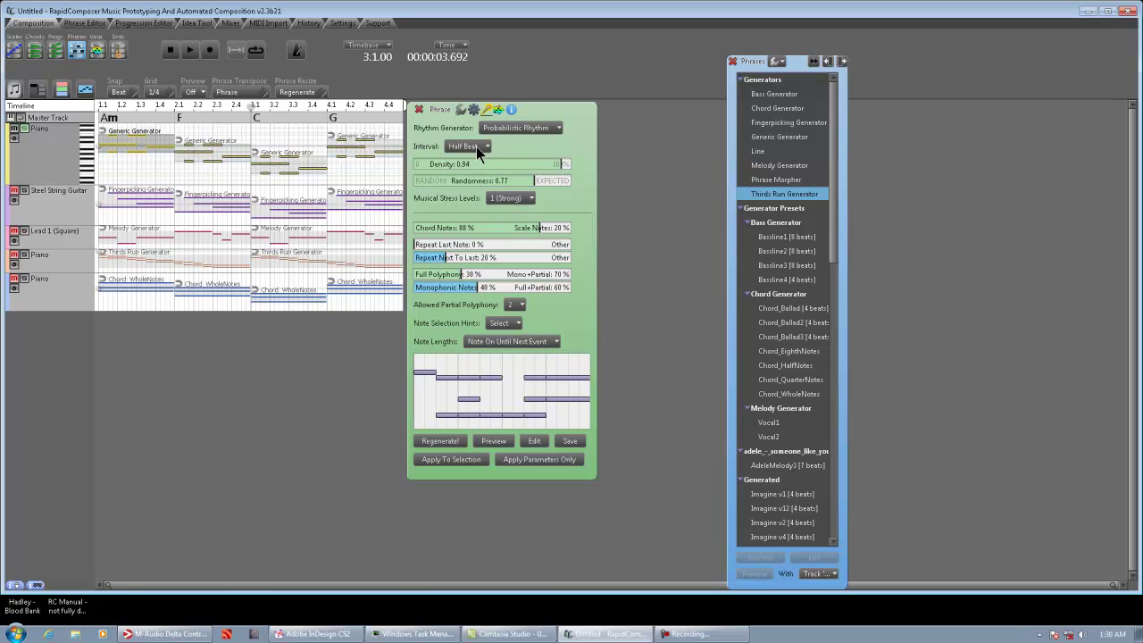
left_click(497, 442)
left_click(449, 460)
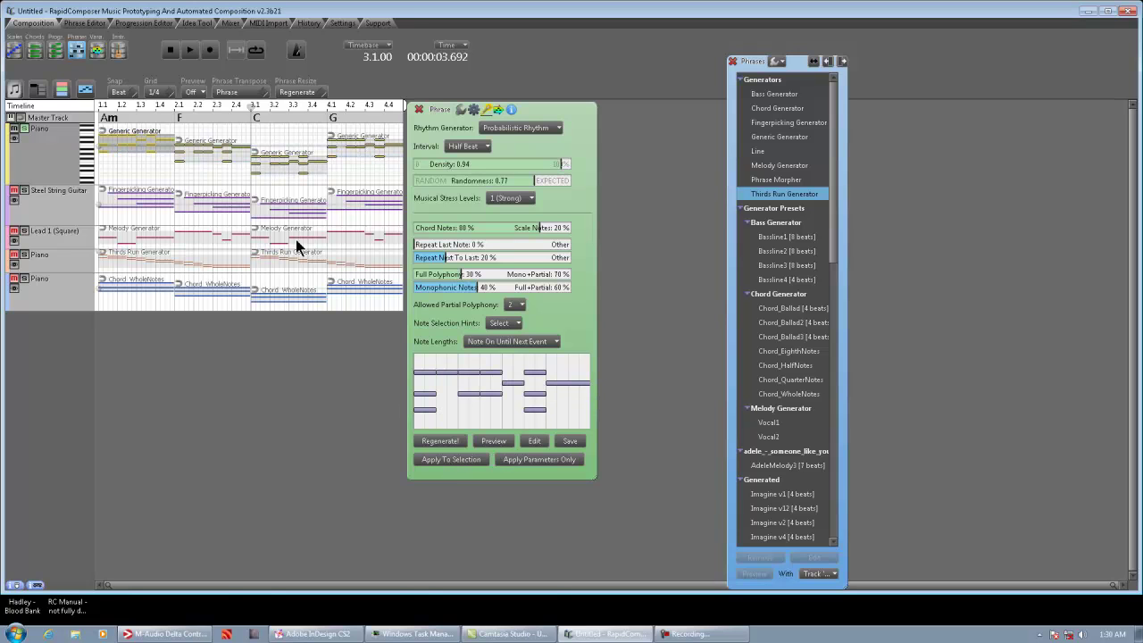
left_click(171, 49)
left_click(190, 51)
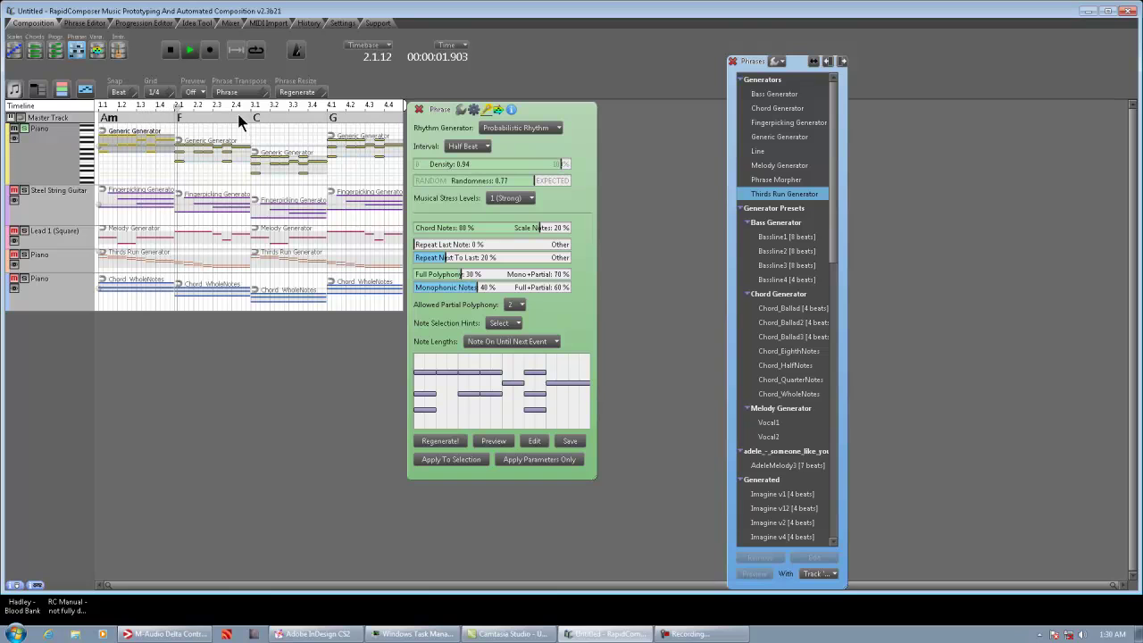
left_click(171, 50)
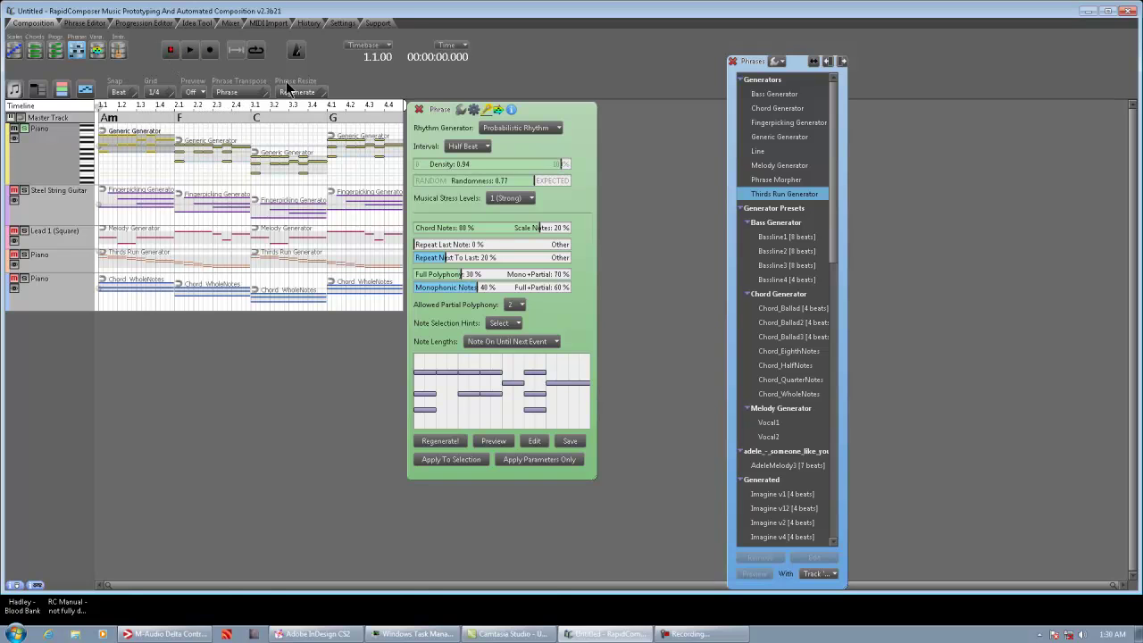
Step: Switch the rhythm generator to Schillinger's Interference and adjust the pulse durations and third phase
left_click(554, 129)
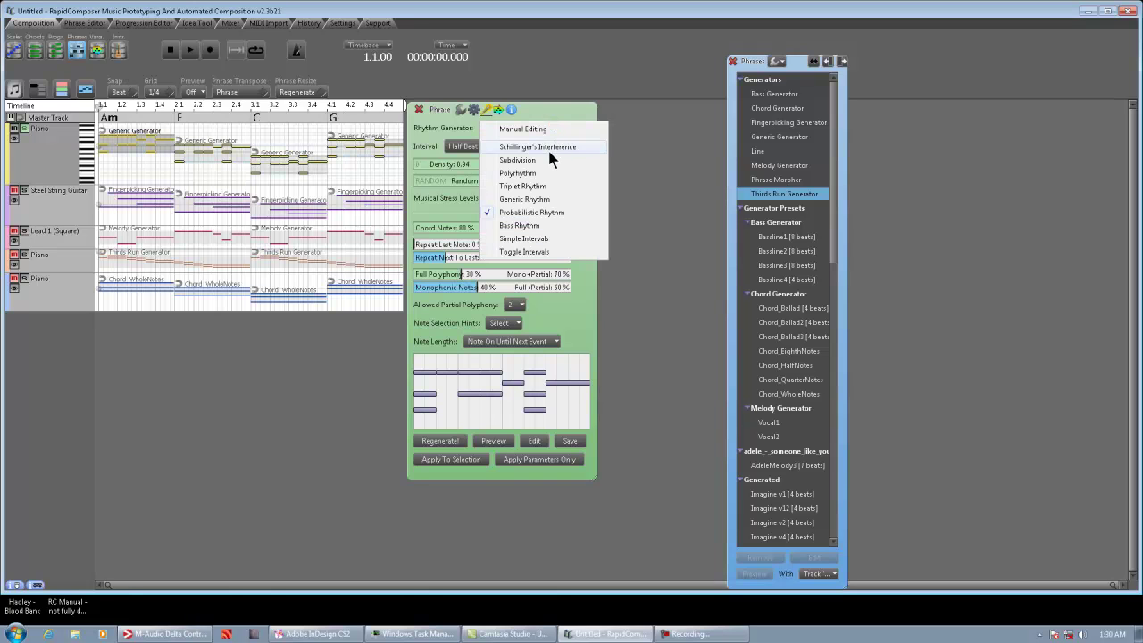
left_click(547, 146)
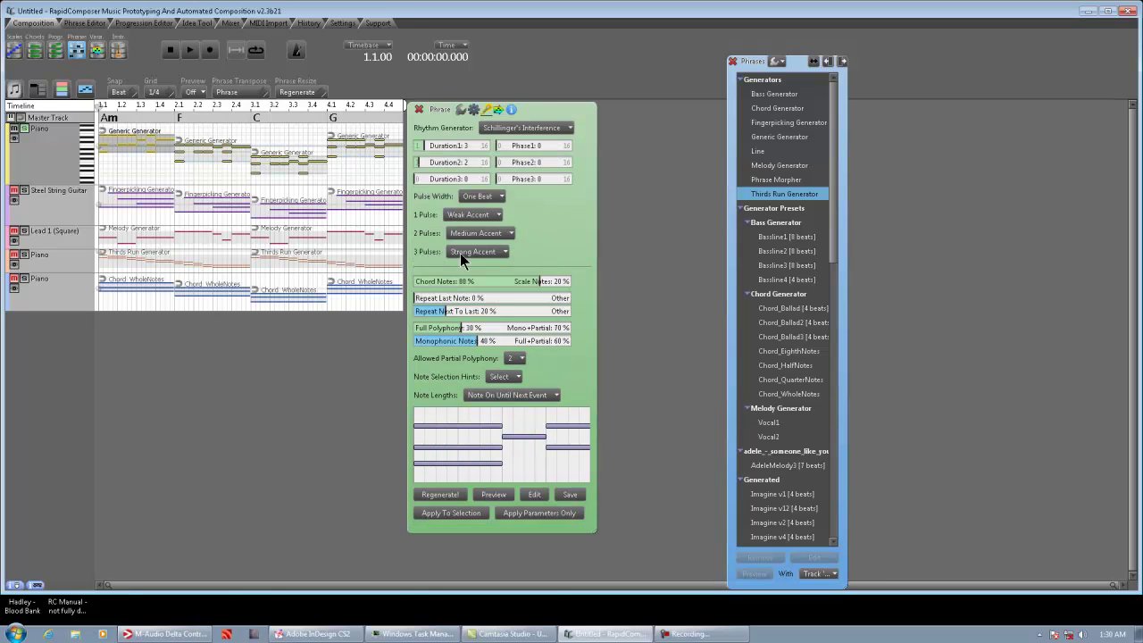
left_click_drag(432, 149, 474, 160)
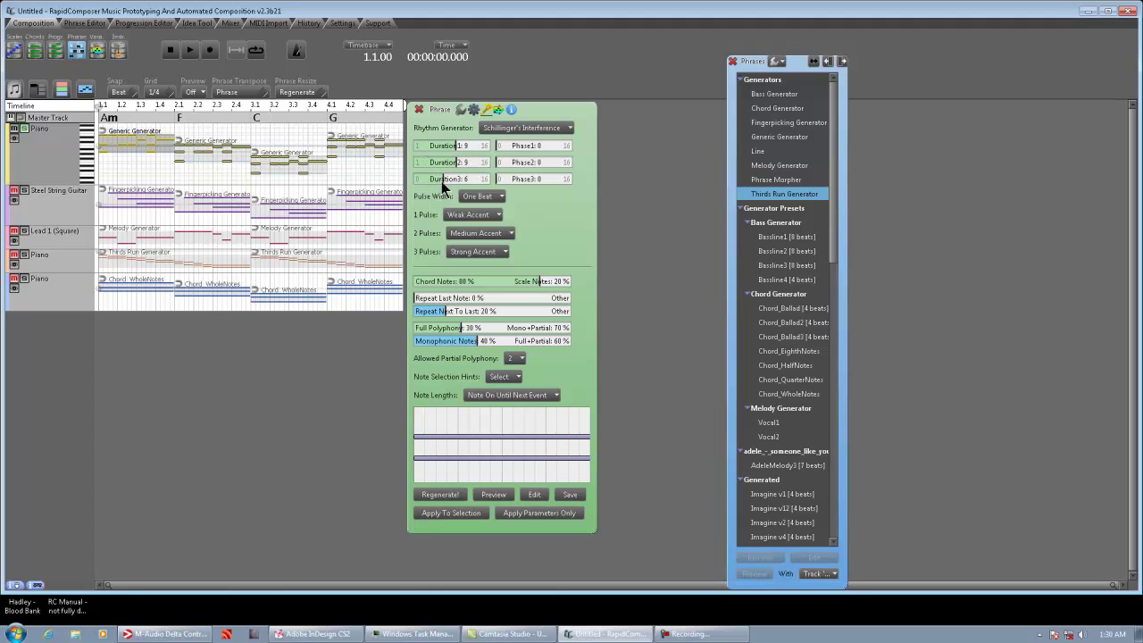
left_click(433, 180)
mouse_move(523, 179)
left_mouse_down()
mouse_move(543, 179)
mouse_move(555, 162)
mouse_move(536, 147)
left_mouse_up()
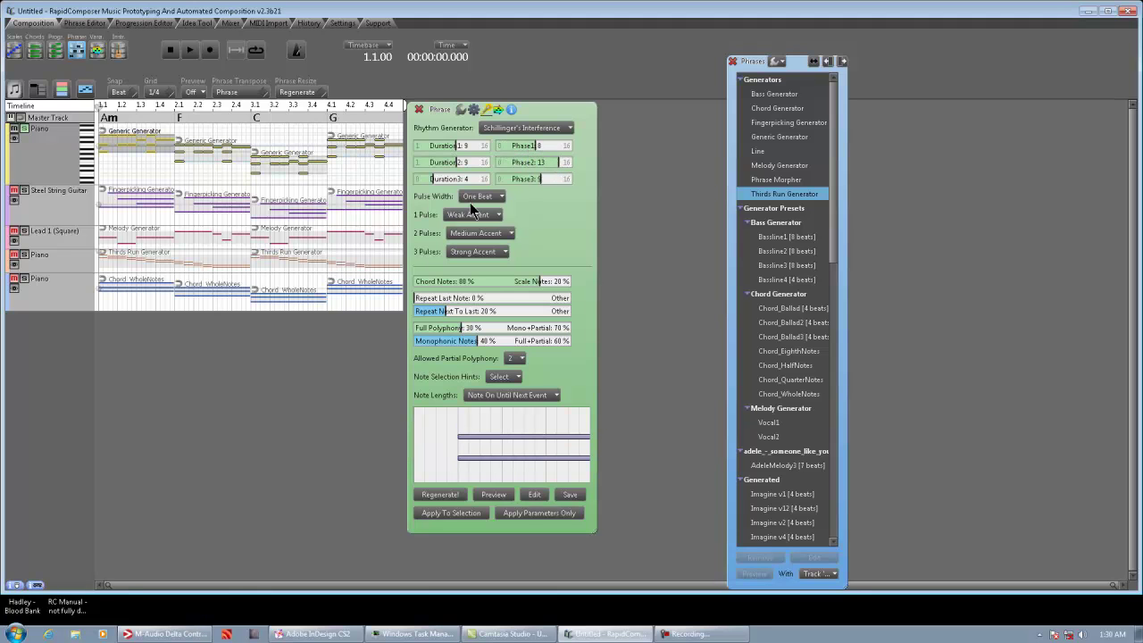
Step: Set pulse width to Quarter Beat and give single and two coinciding pulses Strong Accent
left_click(492, 199)
left_click(523, 212)
left_click(490, 200)
left_click(505, 211)
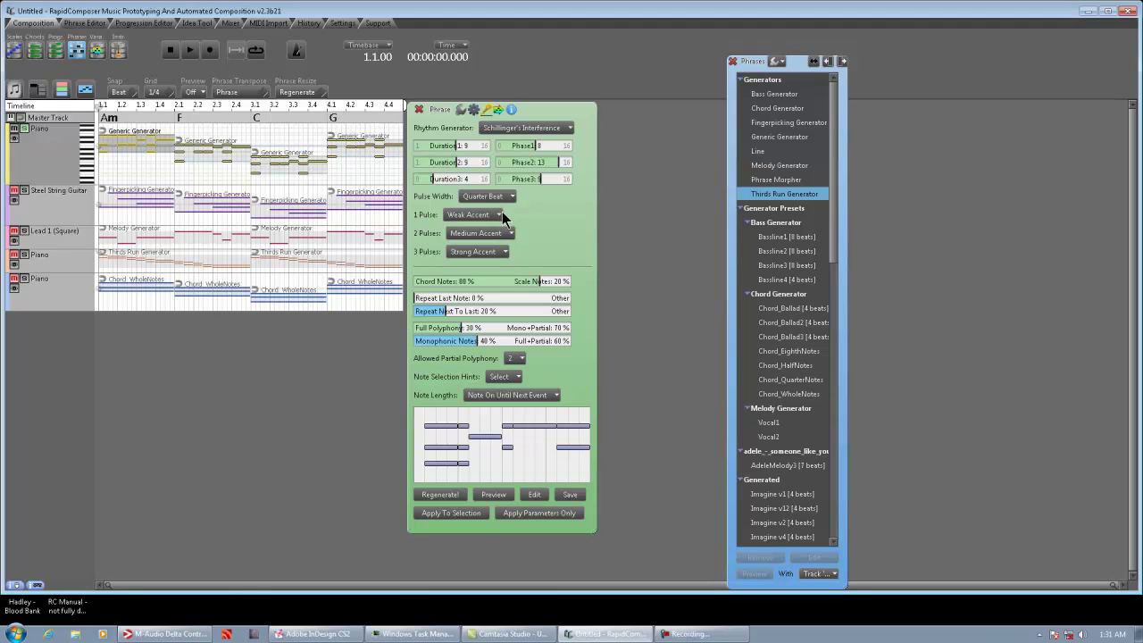
left_click(502, 212)
left_click(496, 231)
left_click(497, 234)
left_click(488, 251)
Step: Lower the second pulse duration to 5, adjust the first, then apply and play
left_click_drag(452, 168, 432, 168)
left_click_drag(456, 144, 444, 149)
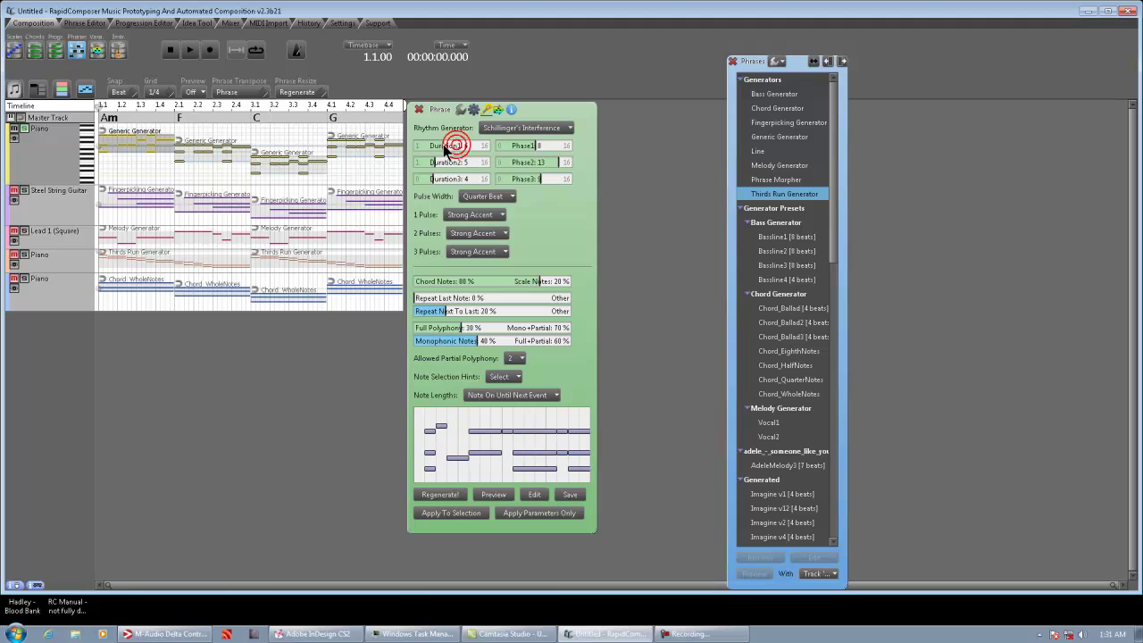
left_click(496, 495)
left_click(518, 512)
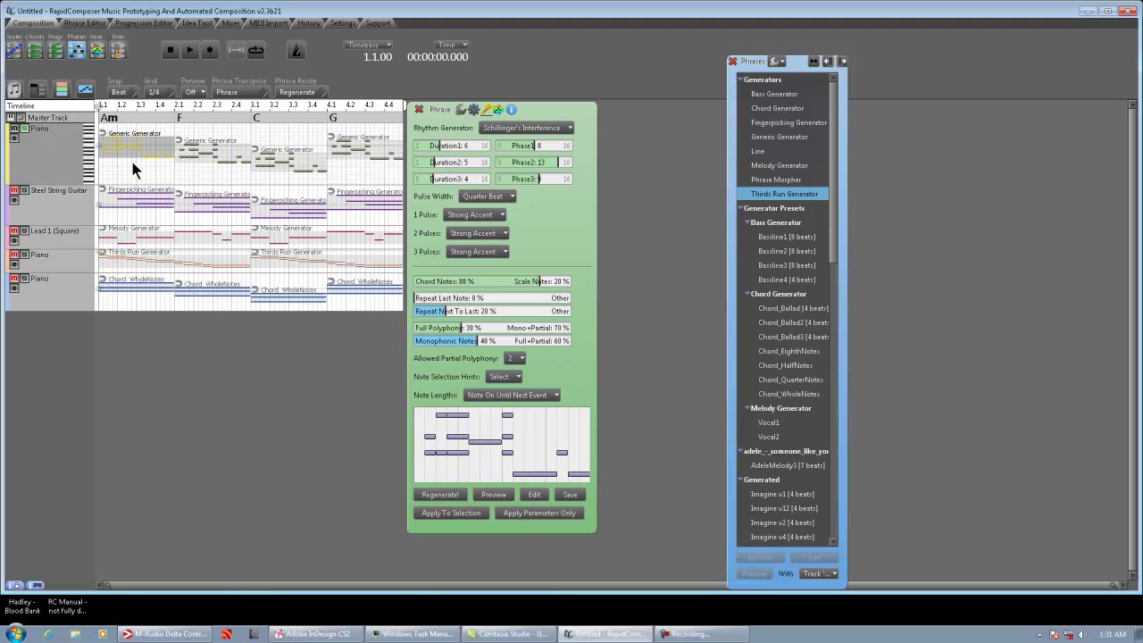
left_click(191, 52)
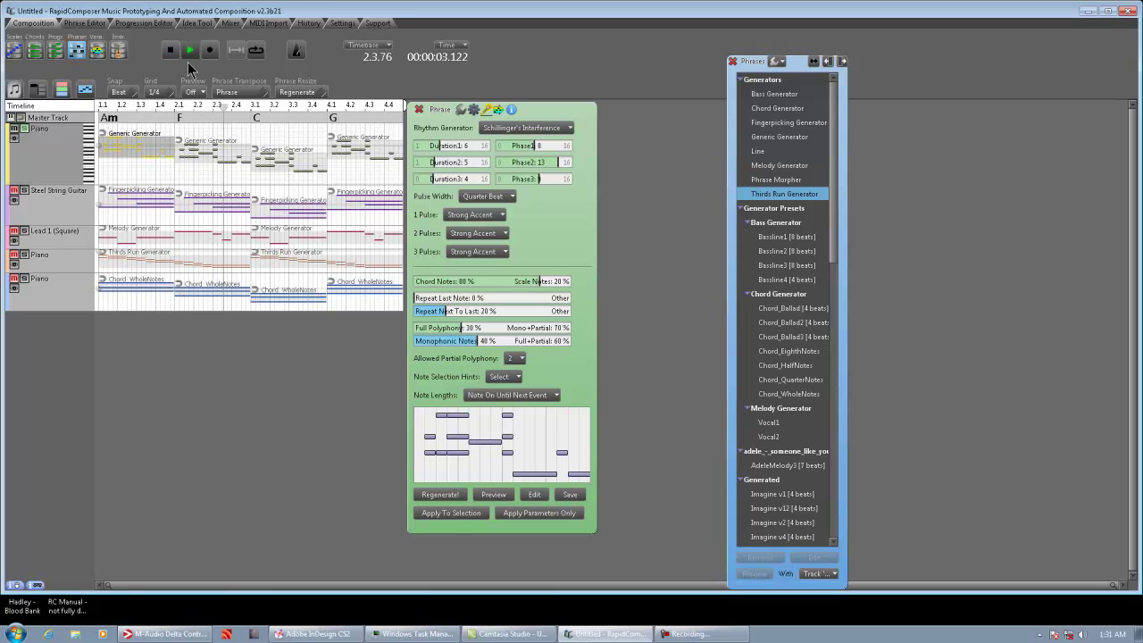
left_click(170, 51)
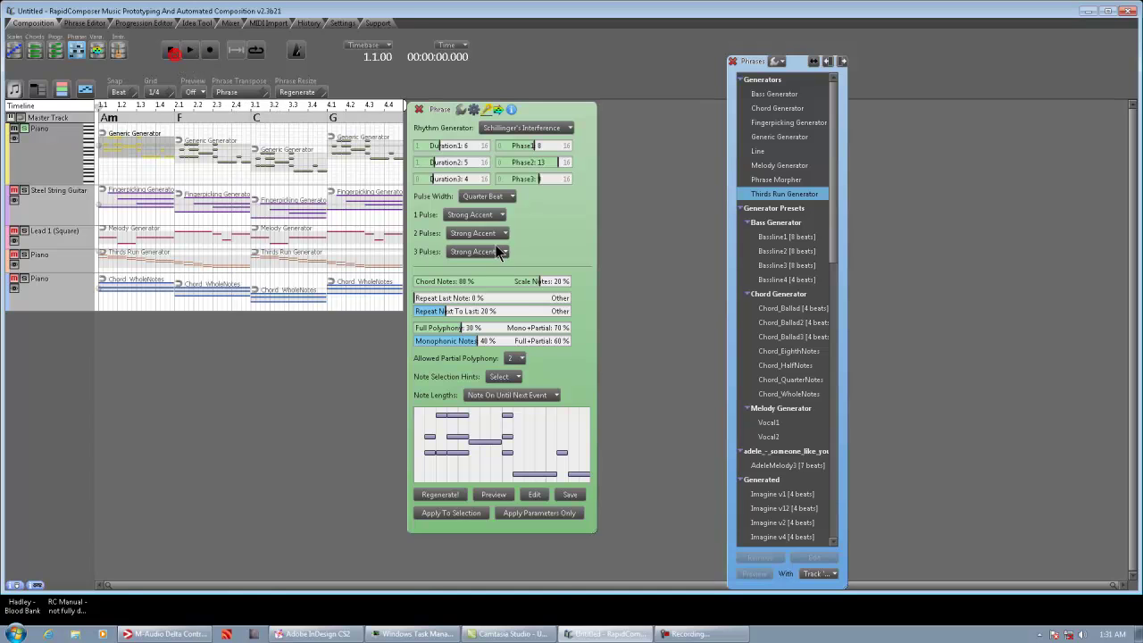
Step: Set Chord Notes to 100%, apply to the Piano phrases and play back
left_click(527, 282)
left_click_drag(526, 281, 583, 275)
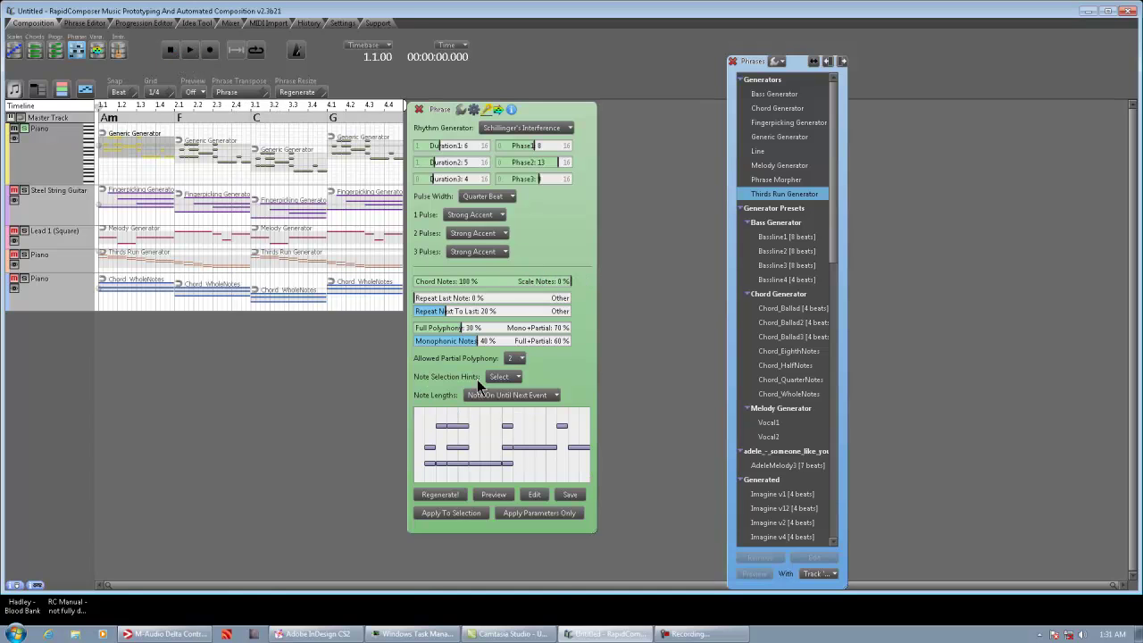
left_click(454, 513)
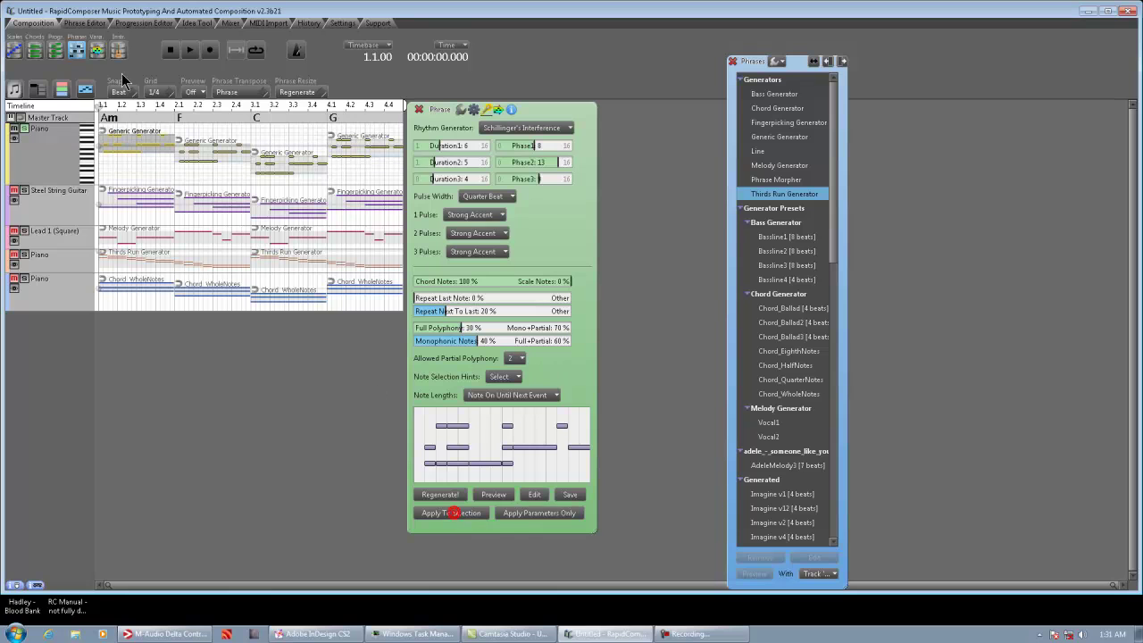
left_click(189, 54)
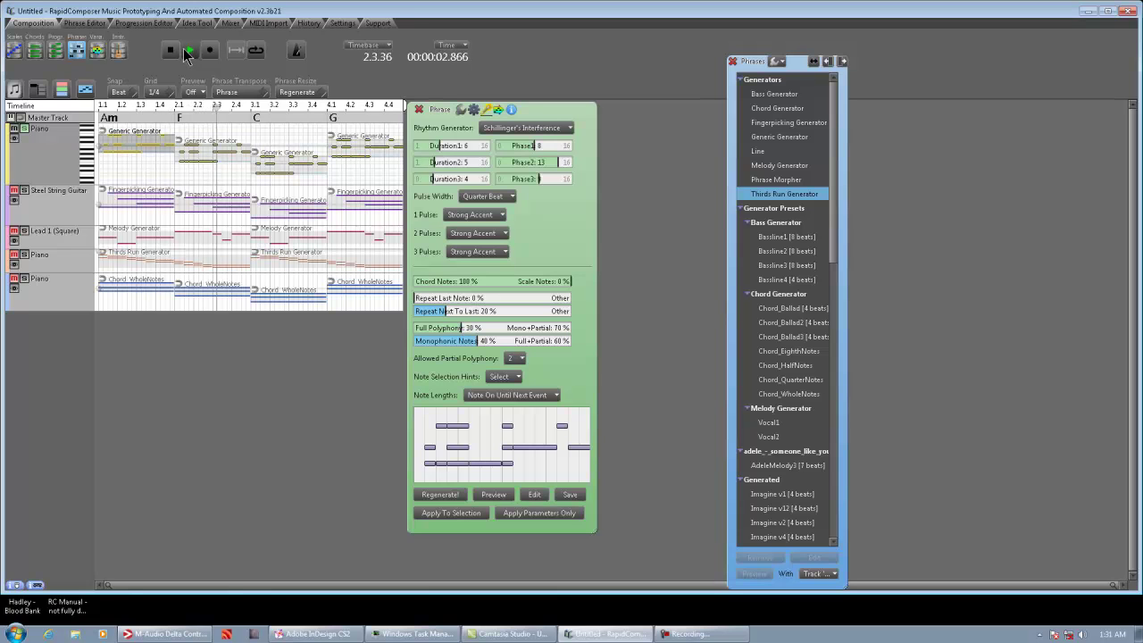
left_click(170, 50)
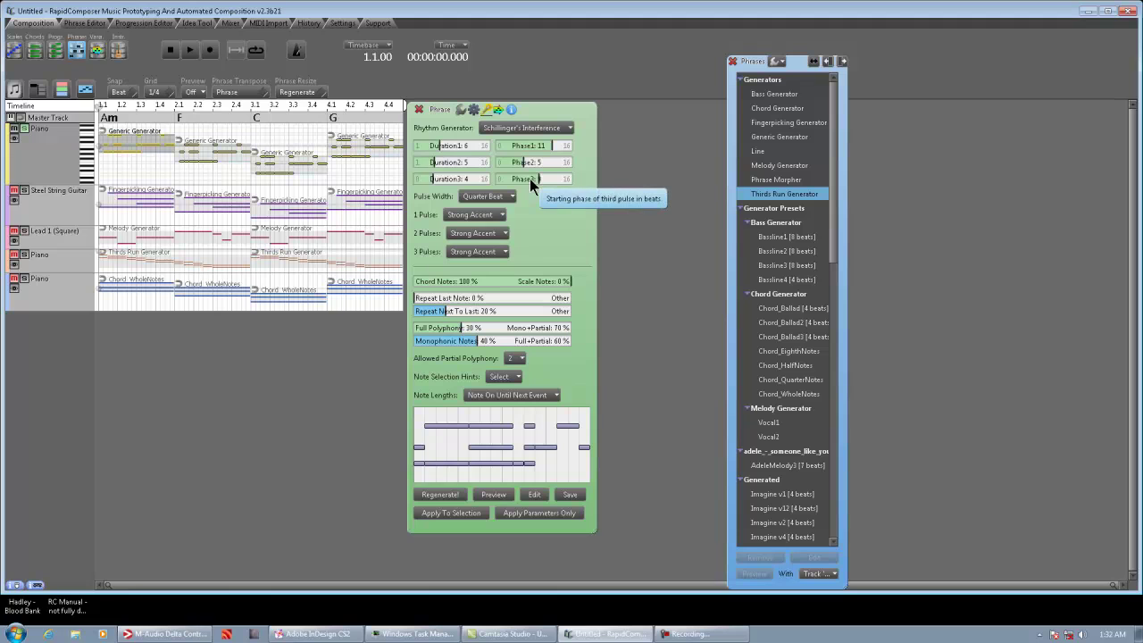
Step: Move the third pulse phase to 12, regenerate the pattern and play the progression
left_click_drag(530, 179, 550, 178)
left_click(491, 494)
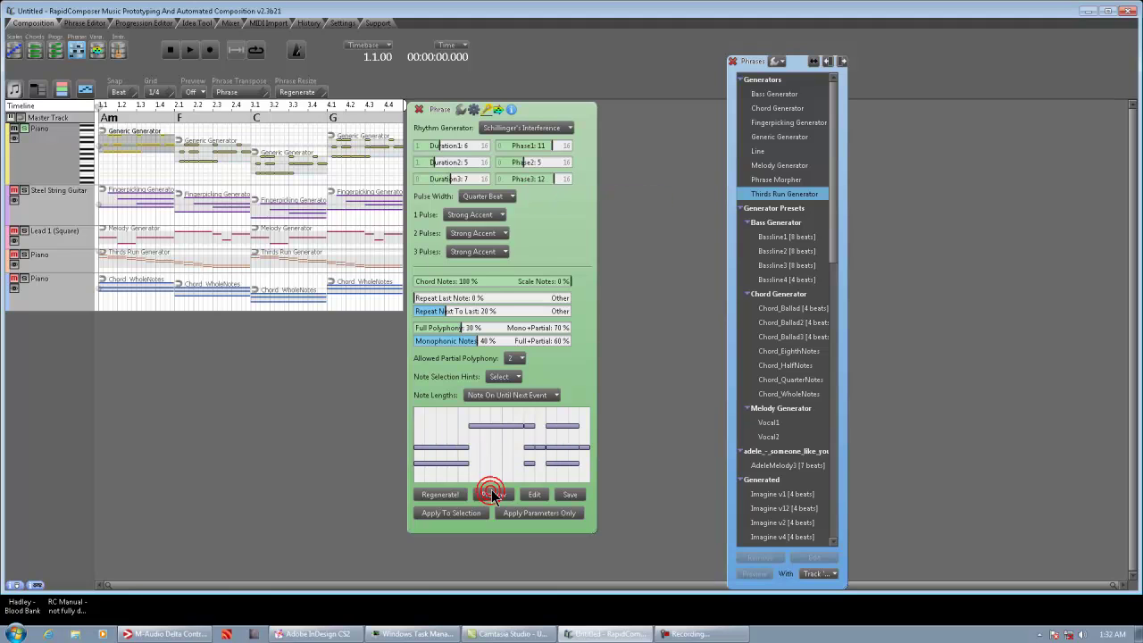
left_click(445, 492)
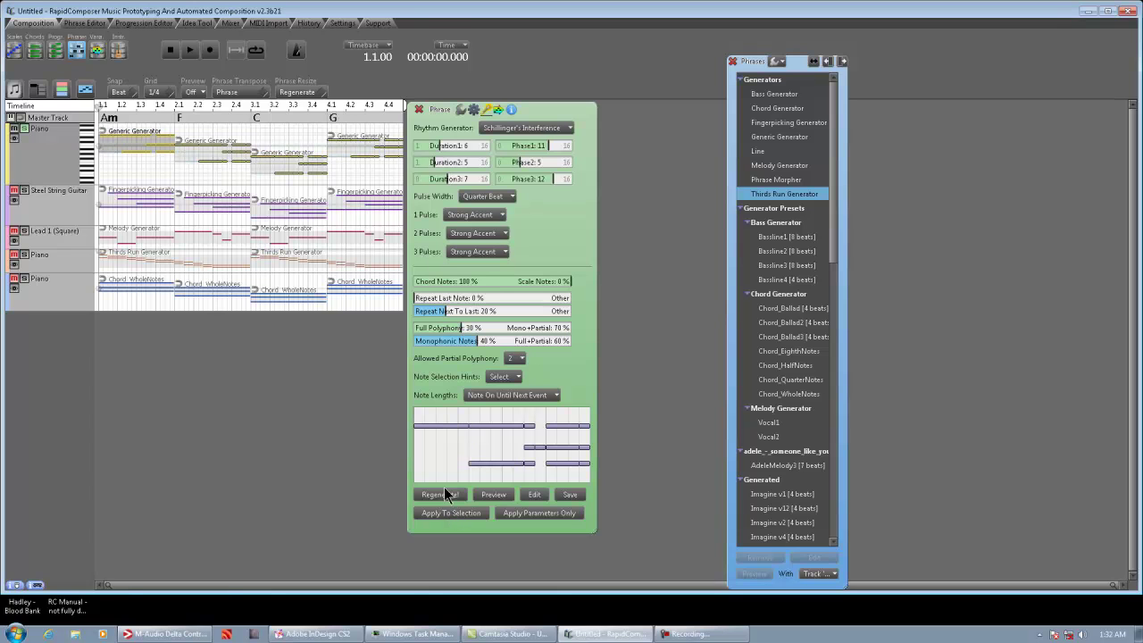
left_click(189, 51)
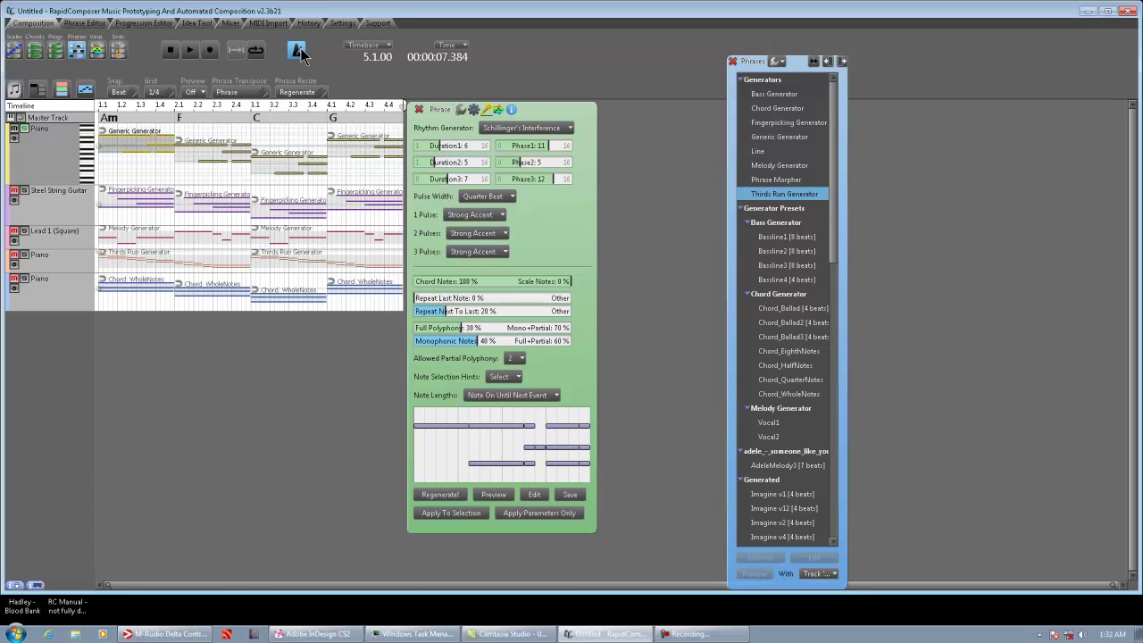
Step: Switch the Piano phrase's rhythm generator to Subdivision in Random Weighted Subdivision mode
left_click(560, 129)
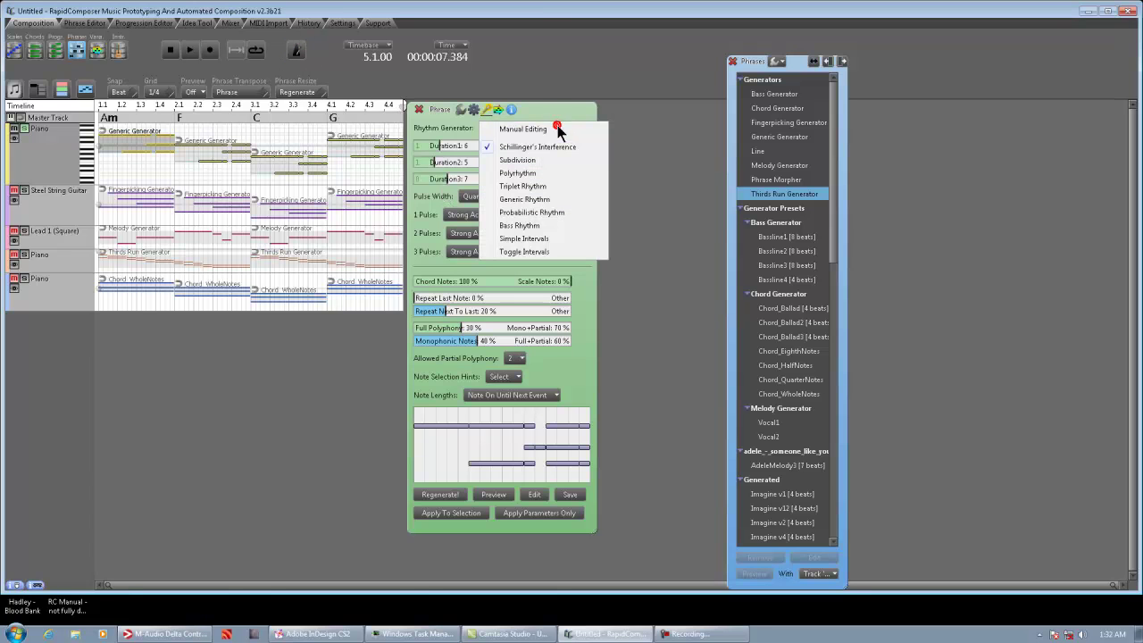
left_click(555, 159)
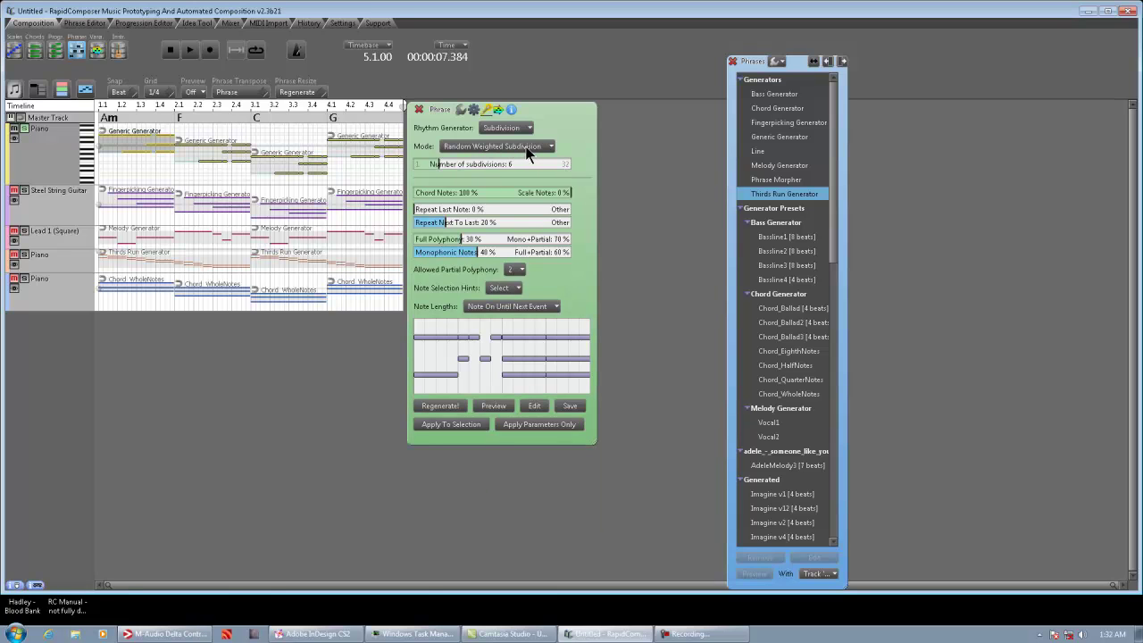
mouse_move(527, 154)
Step: Set the number of subdivisions to 9, apply to the piano phrases and play
left_click_drag(441, 165, 484, 162)
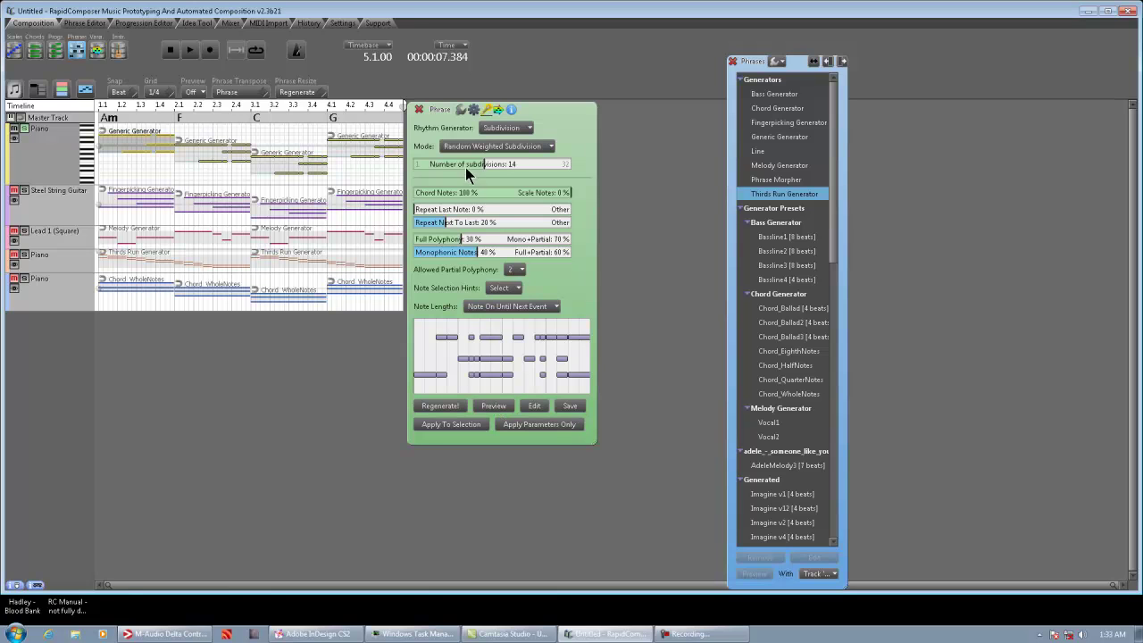
left_click_drag(465, 167, 573, 163)
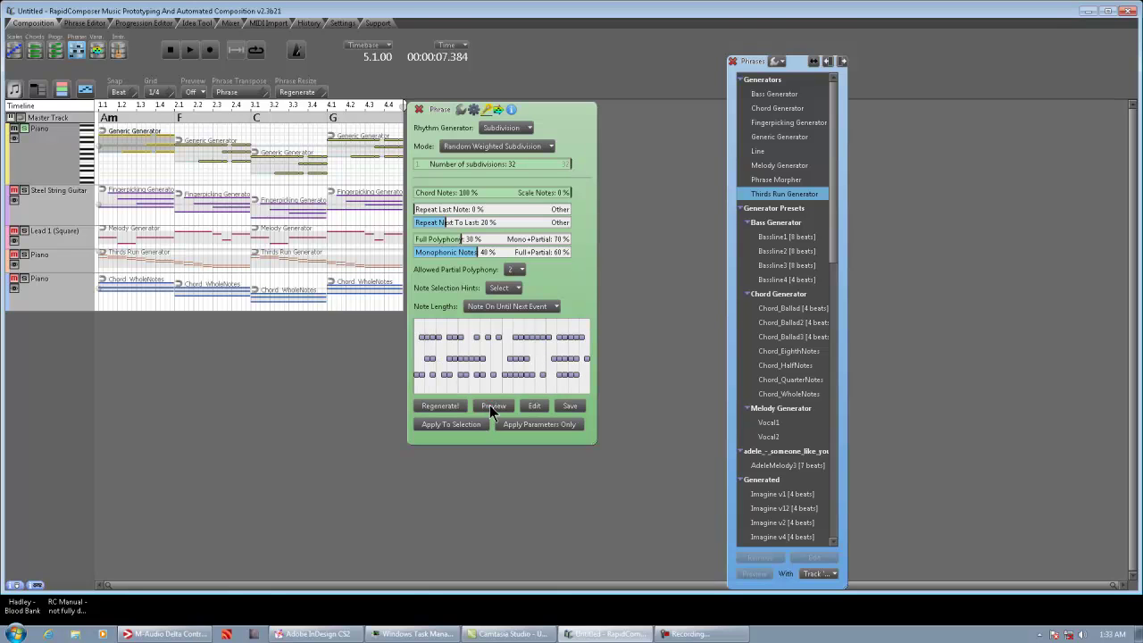
left_click_drag(557, 161, 487, 169)
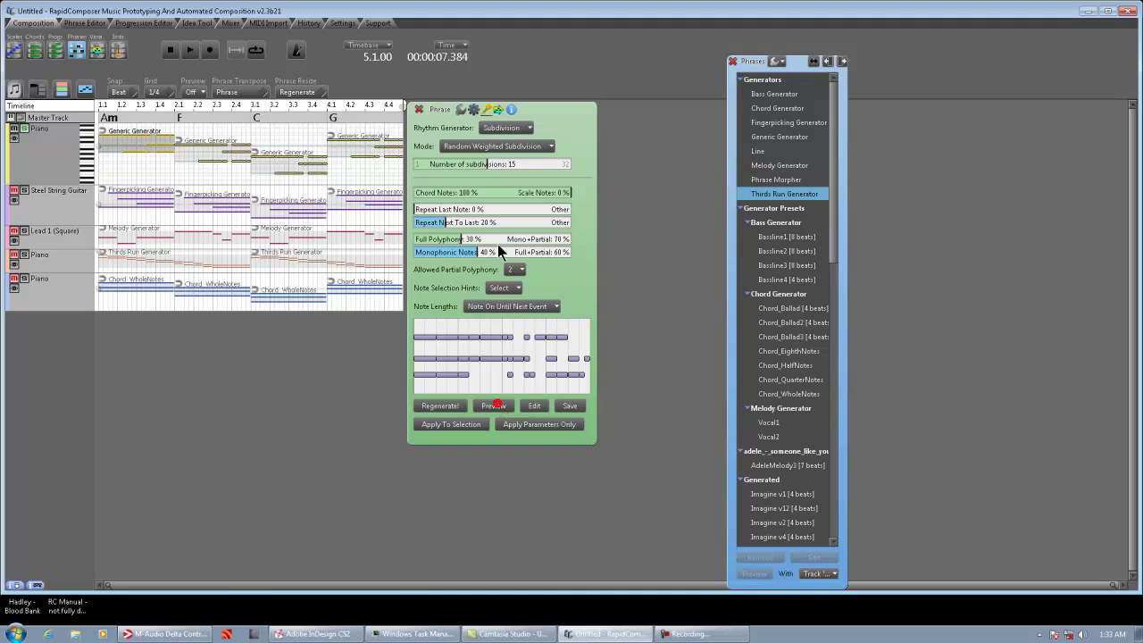
left_click_drag(485, 163, 458, 162)
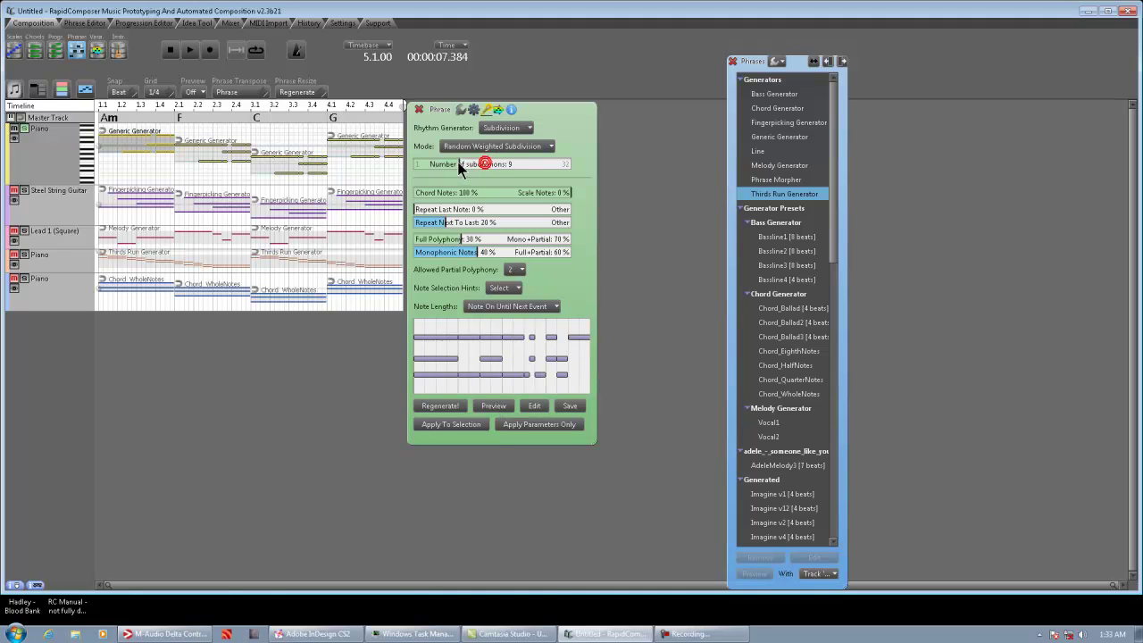
left_click(498, 406)
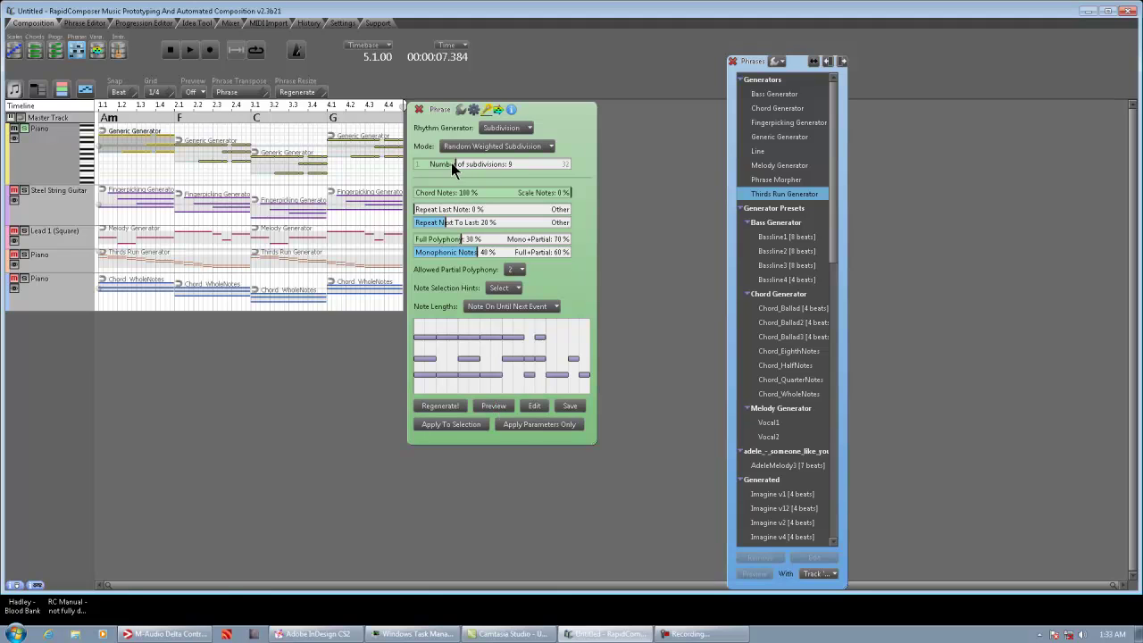
left_click(453, 424)
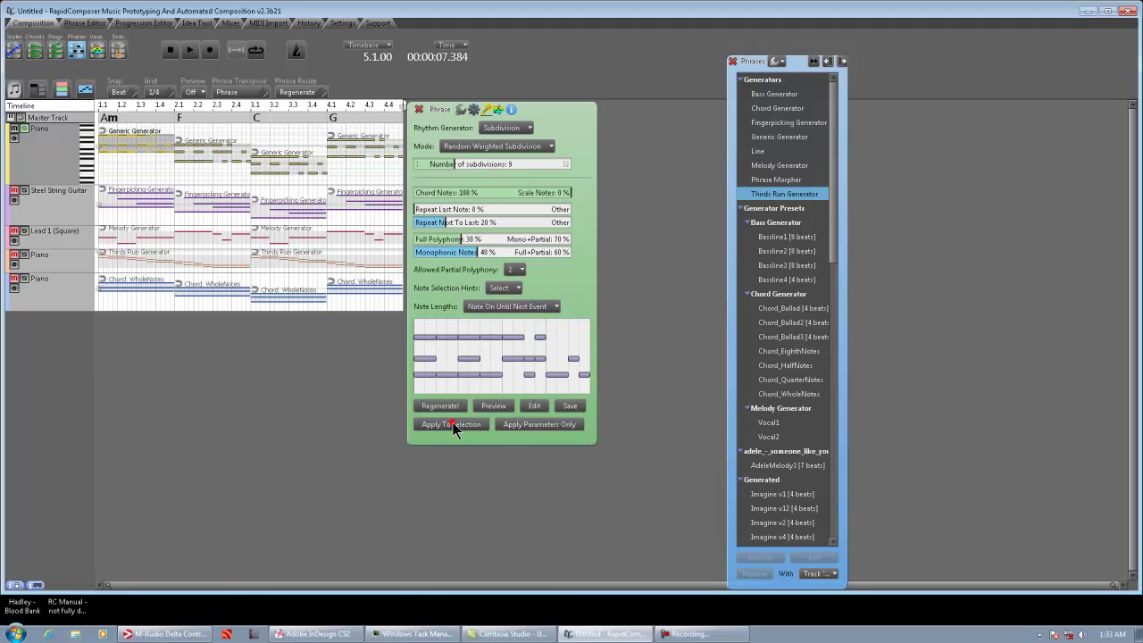
left_click(173, 53)
left_click(190, 51)
Step: Lower the subdivisions to 6 and play the sparser rhythm
left_click_drag(469, 162, 443, 163)
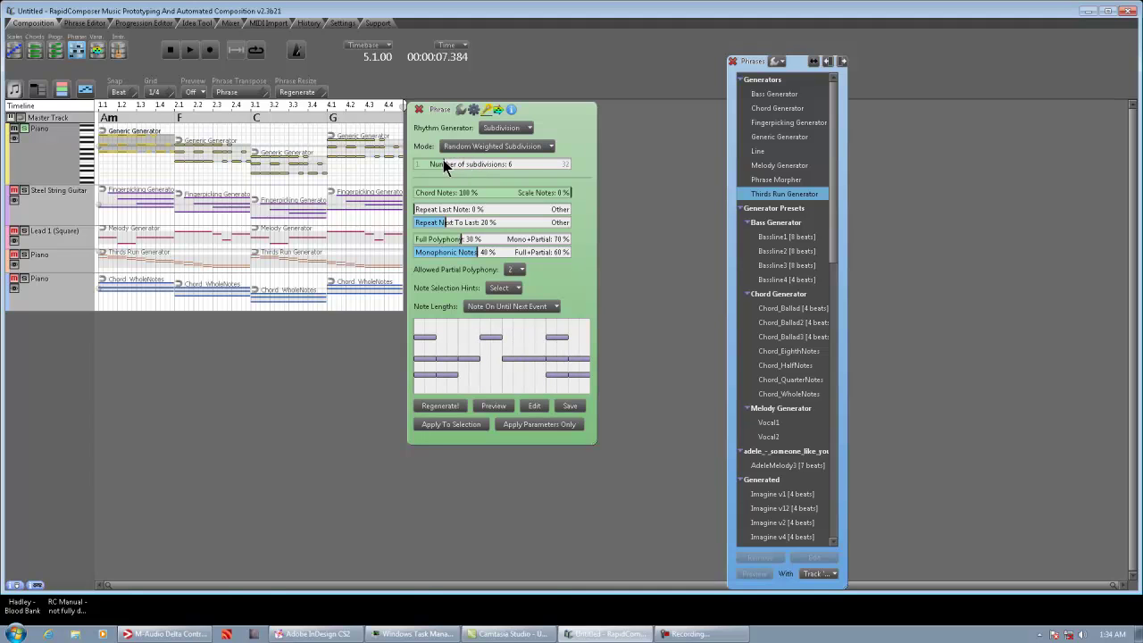
left_click(489, 406)
left_click(169, 50)
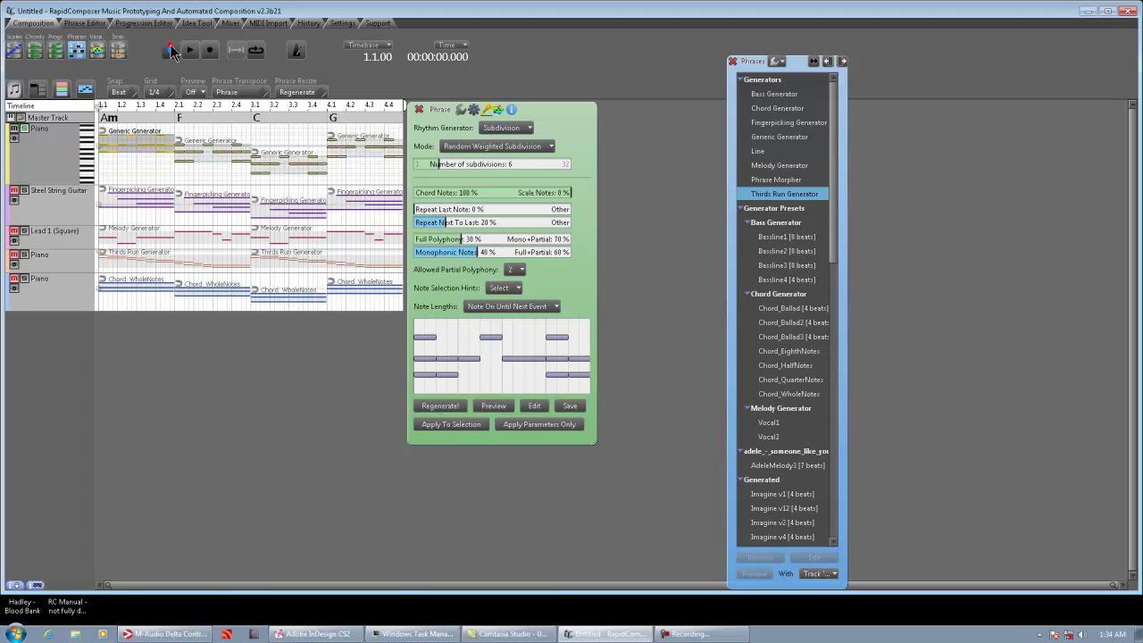
left_click(190, 52)
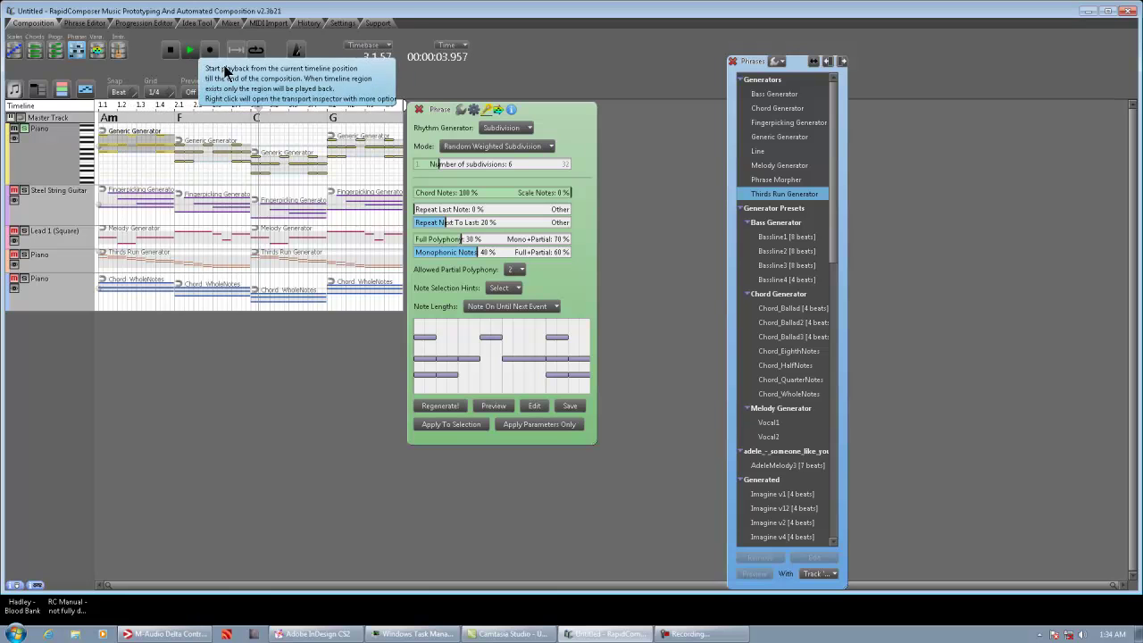
left_click(171, 50)
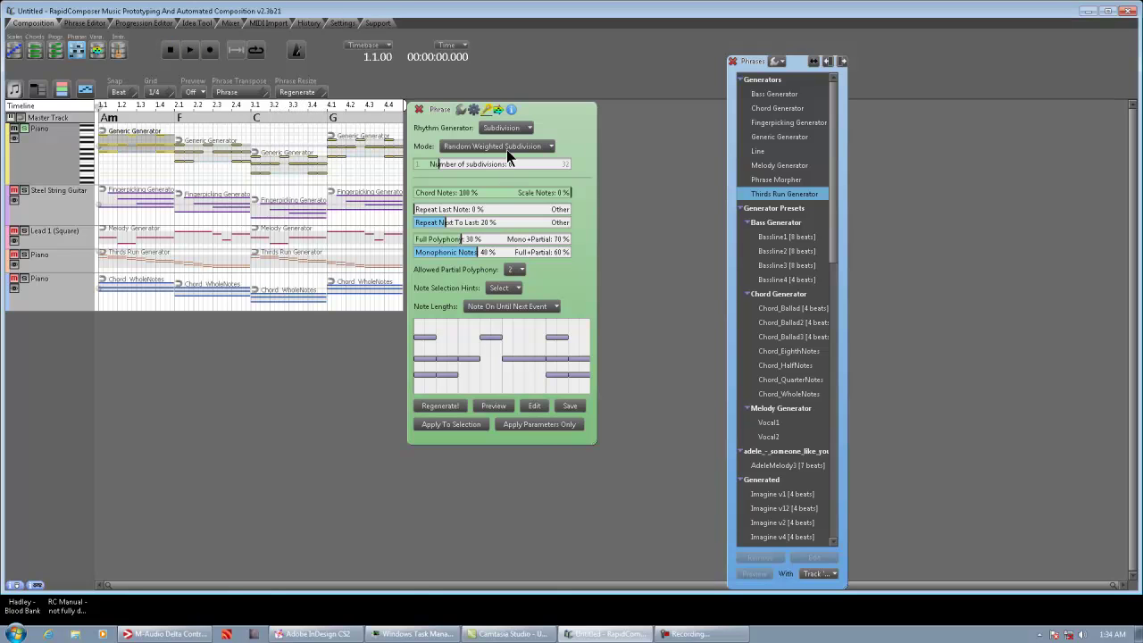
left_click(524, 126)
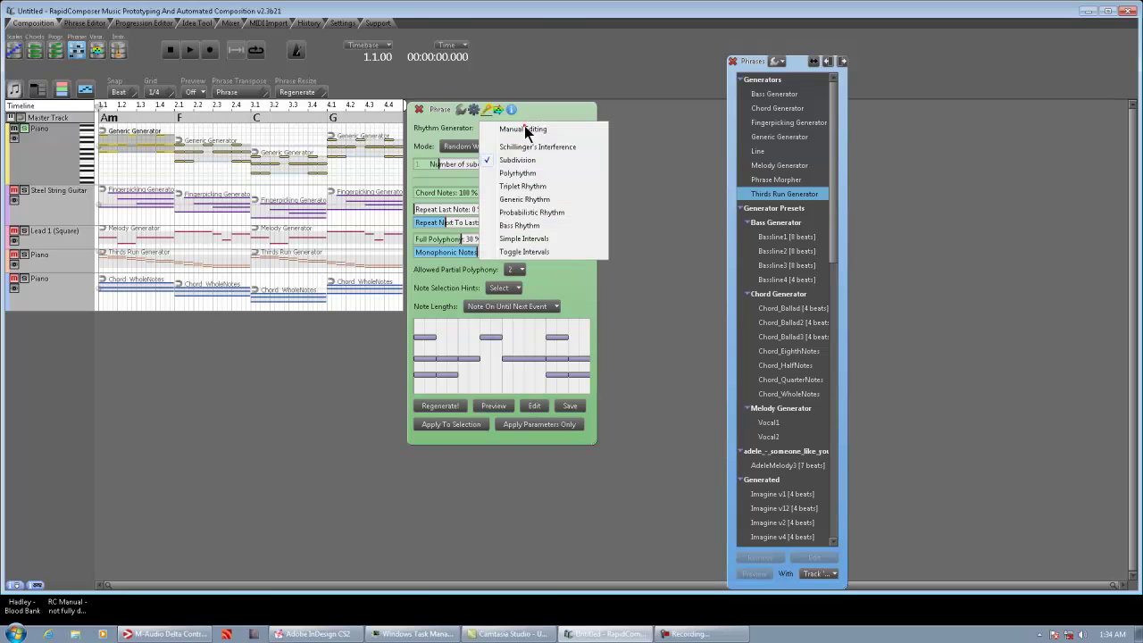
Step: Switch to Polyrhythm, raise the first division, then apply and play it
left_click(535, 175)
left_click_drag(449, 147, 480, 147)
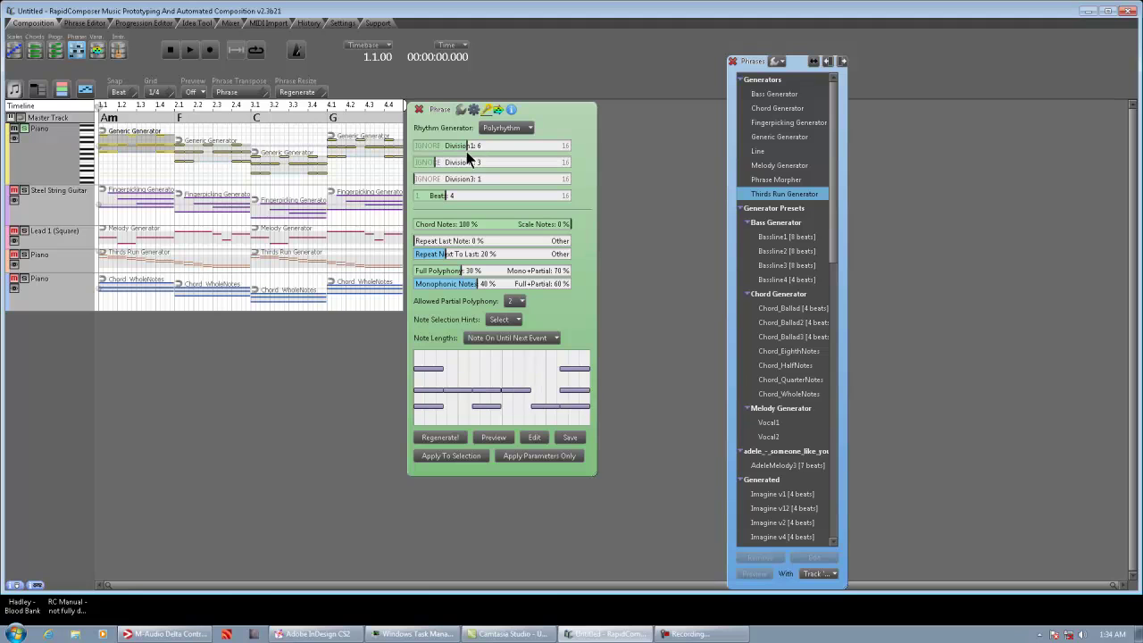
left_click_drag(488, 148, 501, 146)
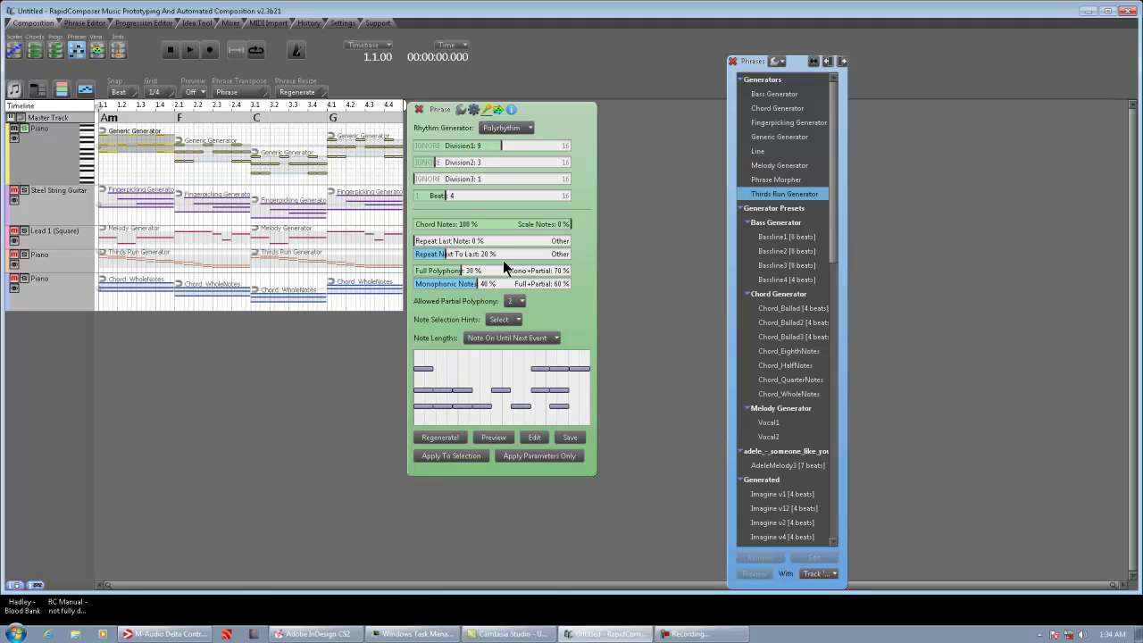
left_click(496, 439)
left_click(455, 456)
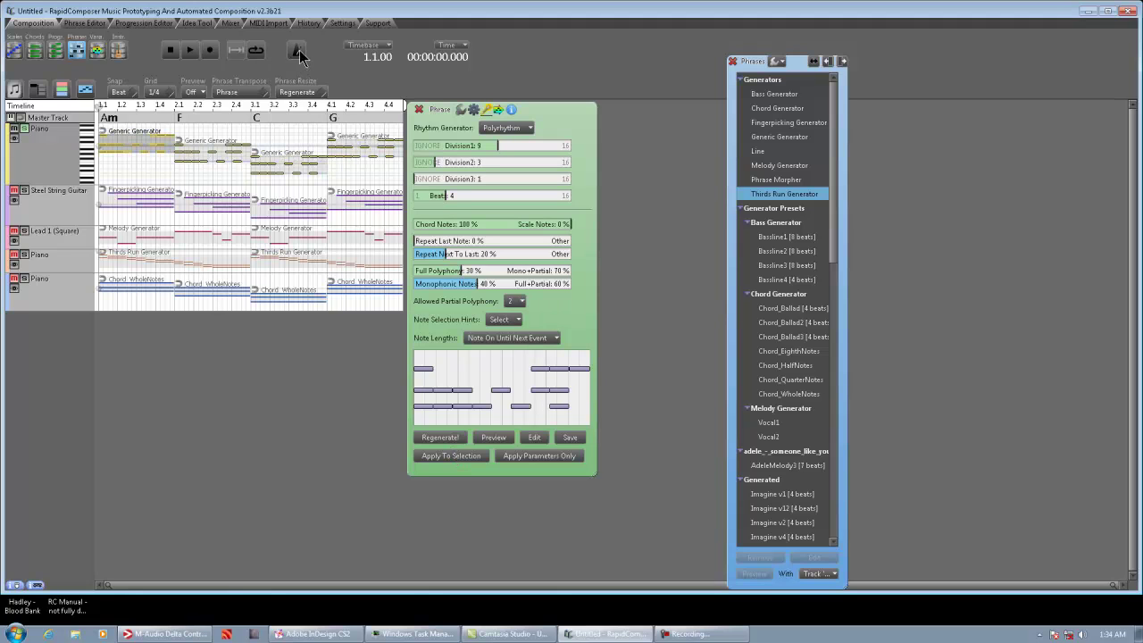
left_click(191, 52)
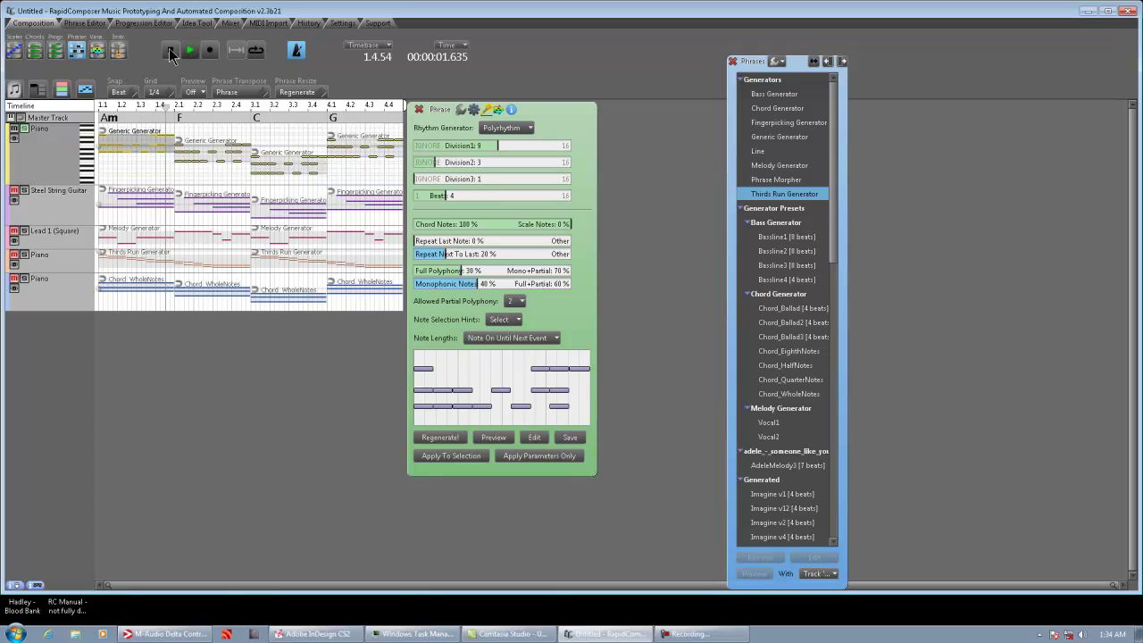
left_click(170, 52)
left_click(171, 52)
Step: Adjust the second and third divisions to reach 9, 2, 6 over 4 beats, then apply and play
left_click_drag(452, 163, 429, 166)
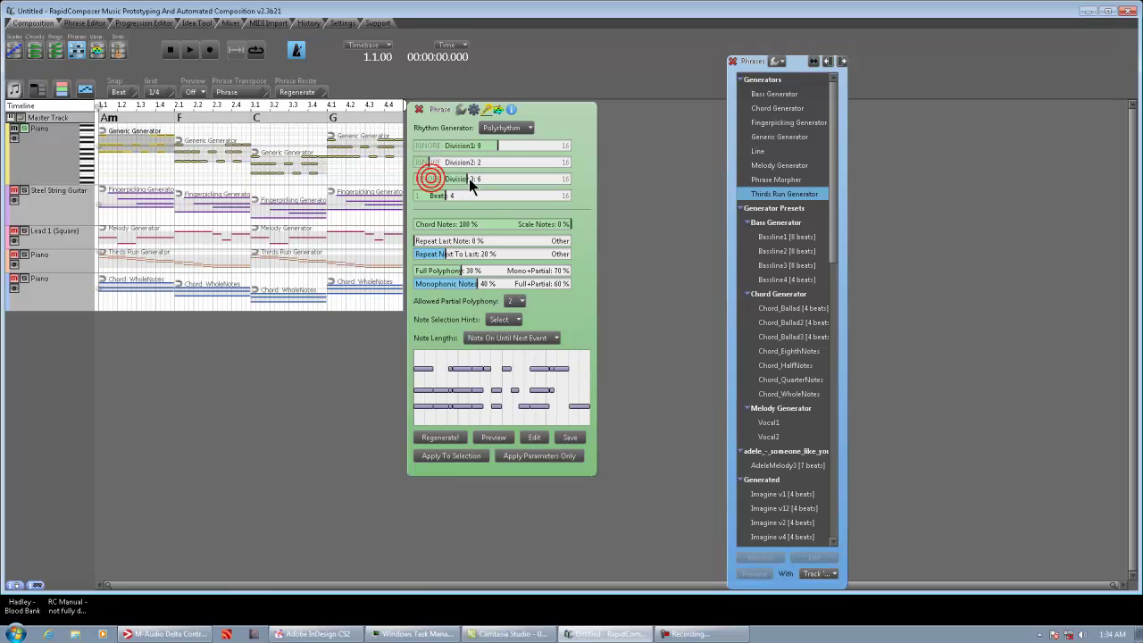
left_click_drag(468, 178, 471, 179)
left_click(453, 455)
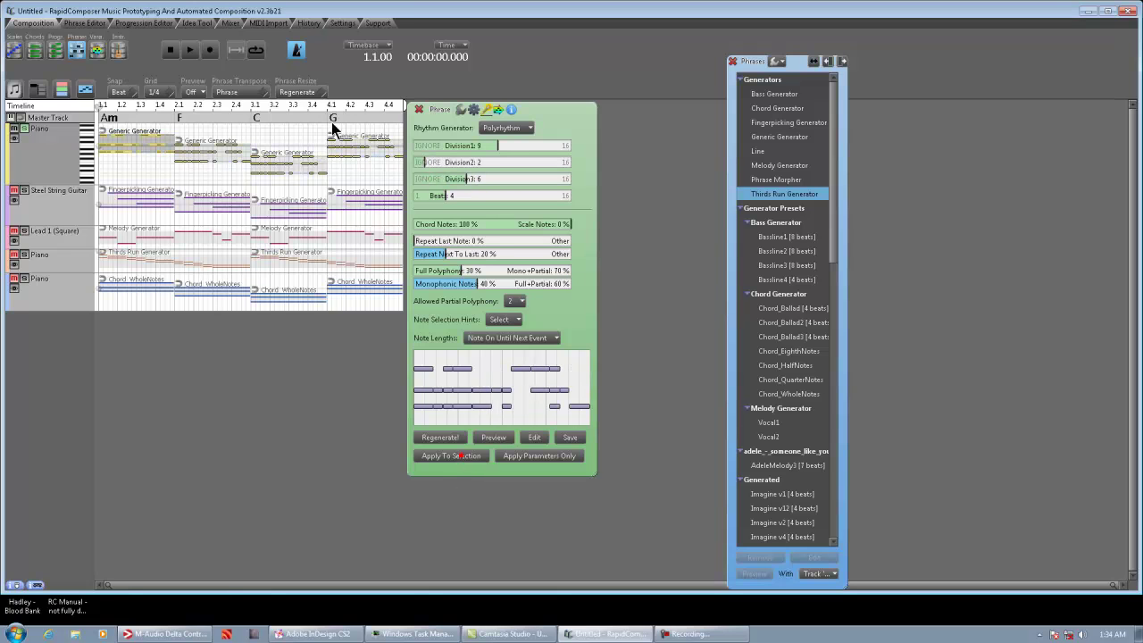
left_click(188, 52)
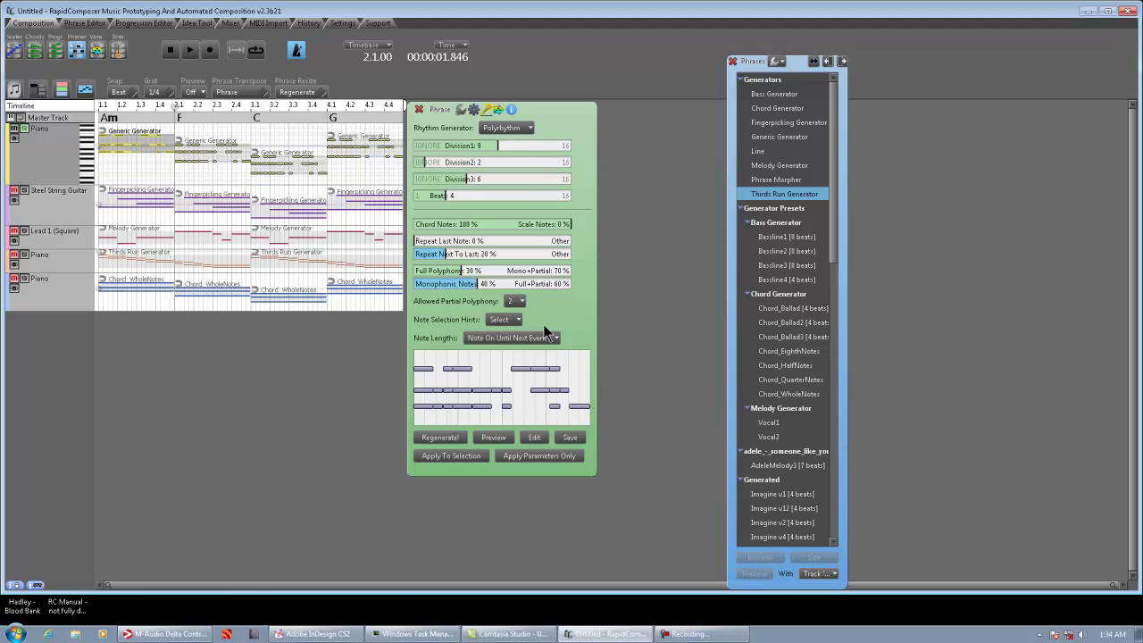
Step: Lower the third polyrhythm division and raise the second, applying and playing each change
left_click_drag(466, 184, 503, 195)
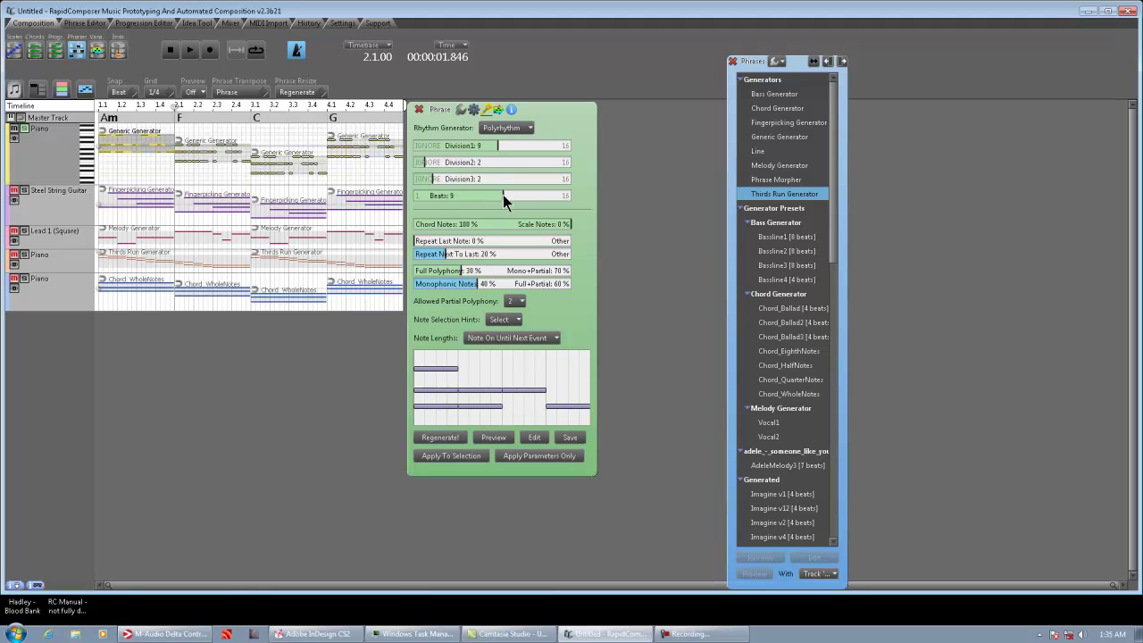
left_click(457, 458)
left_click(190, 51)
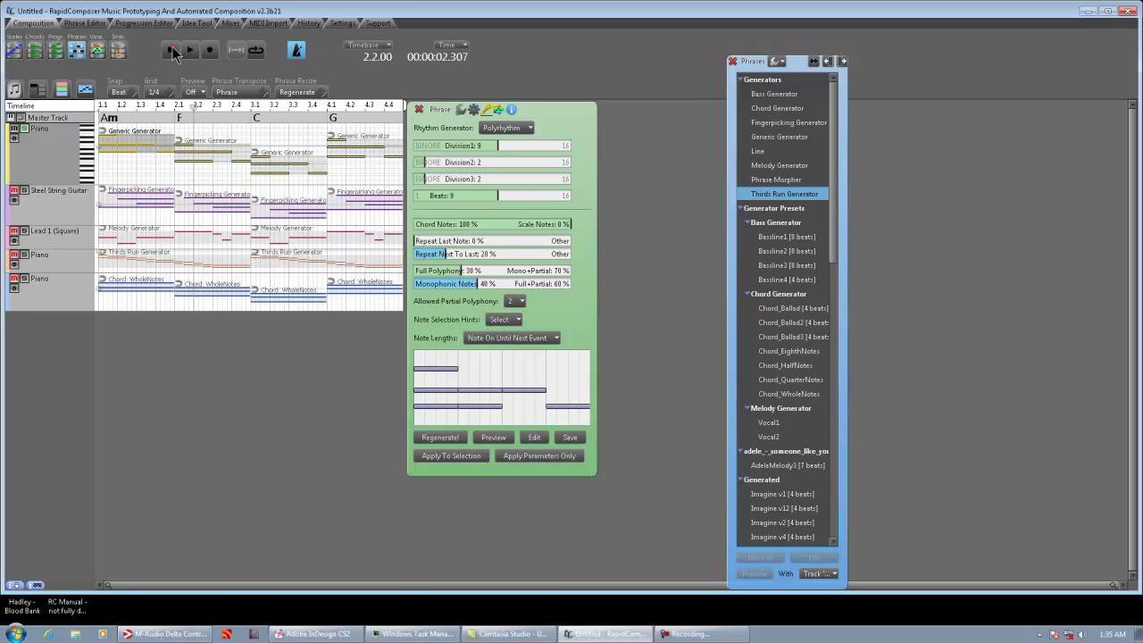
left_click(173, 51)
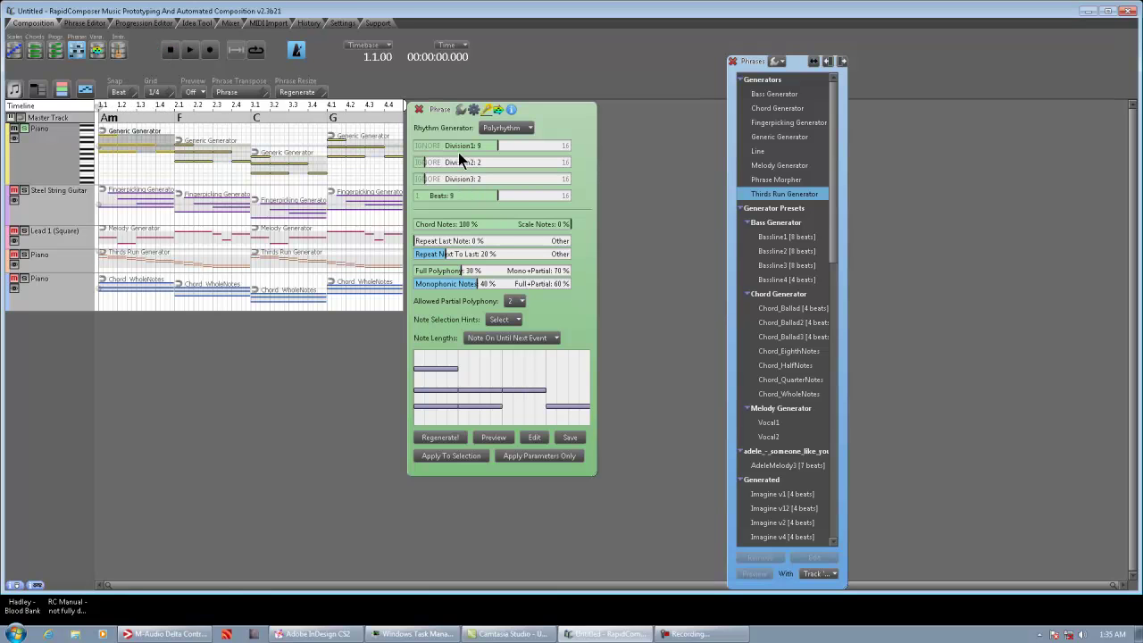
left_click_drag(443, 164, 520, 165)
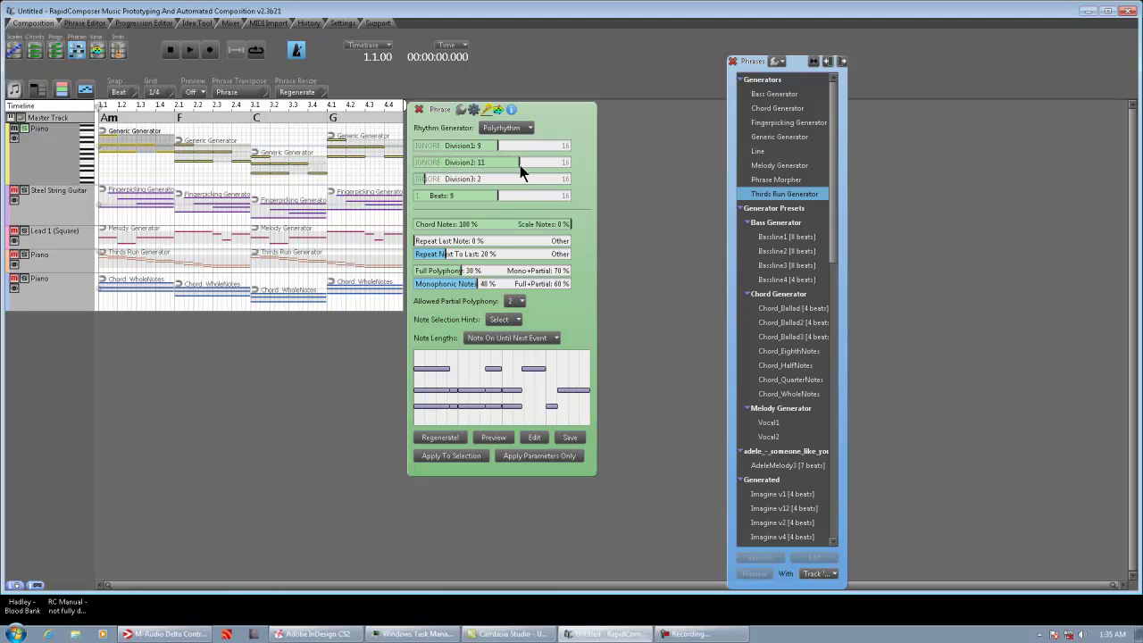
left_click(456, 457)
left_click(191, 51)
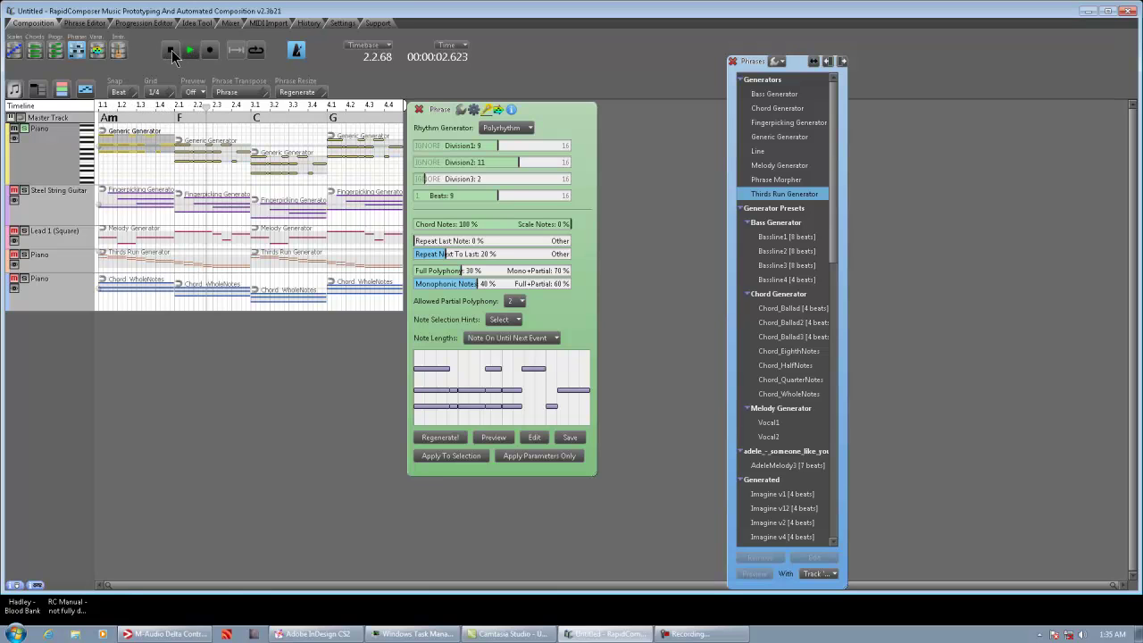
left_click(170, 52)
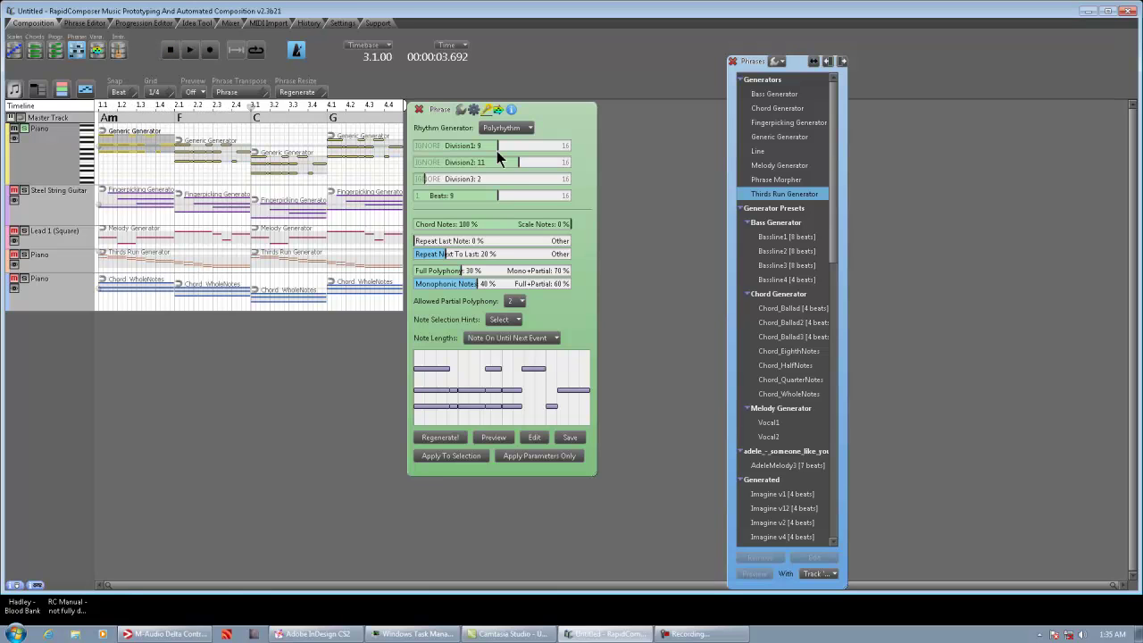
Step: Rework the second division, lower the first to 5 while playing, then choose Triplet Rhythm
left_click_drag(506, 166, 475, 166)
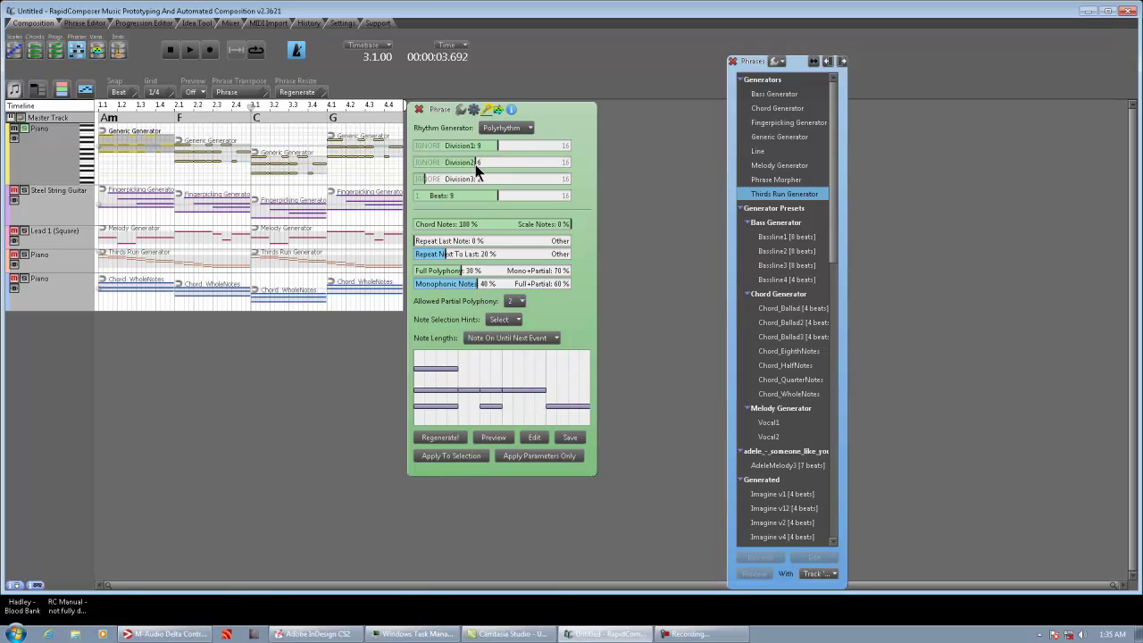
left_click(173, 53)
left_click(192, 52)
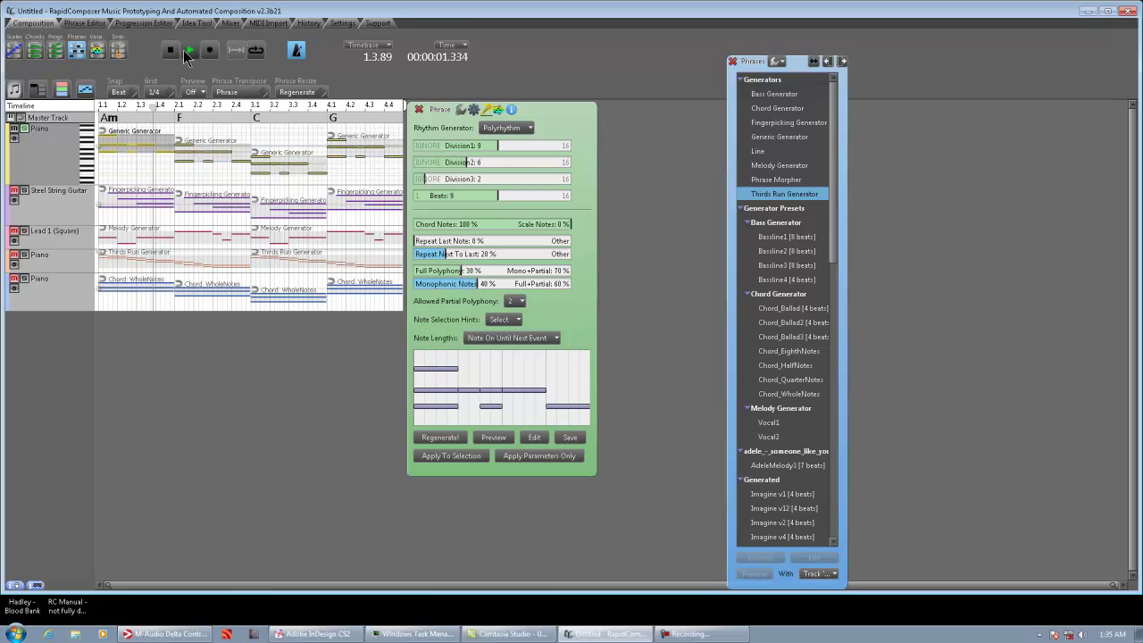
left_click_drag(471, 166, 519, 166)
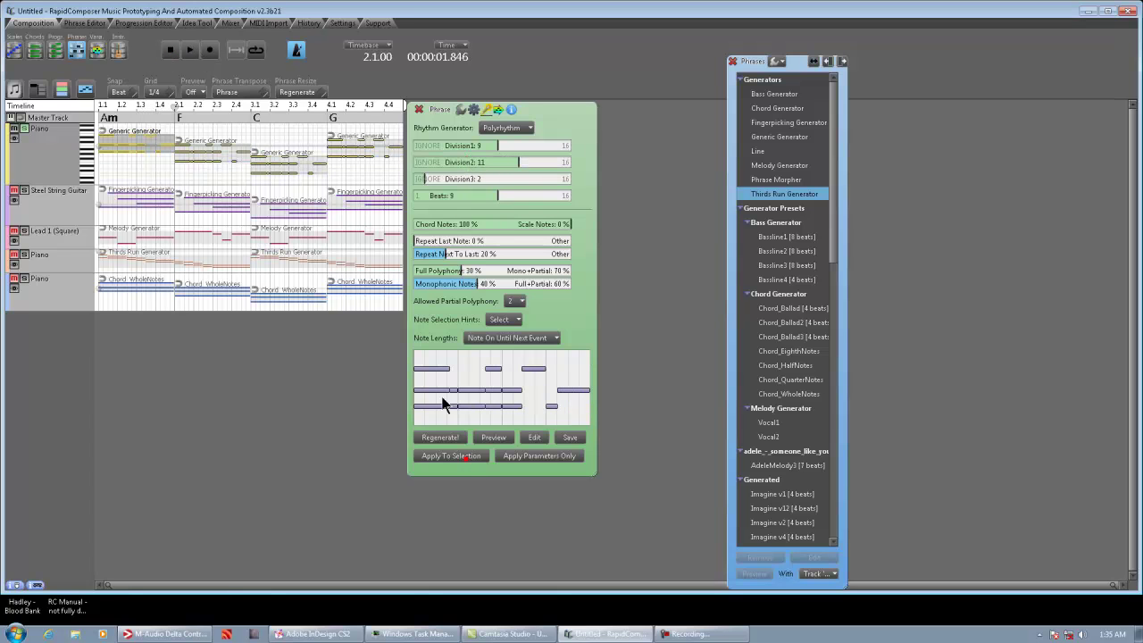
left_click(175, 52)
left_click(191, 52)
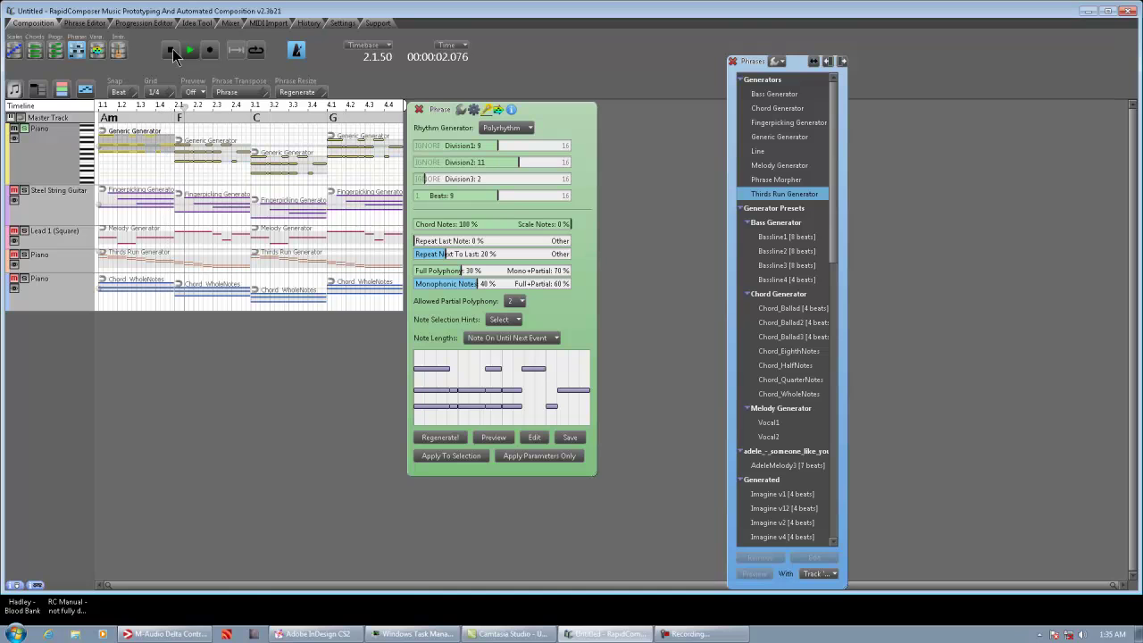
left_click_drag(492, 145, 465, 147)
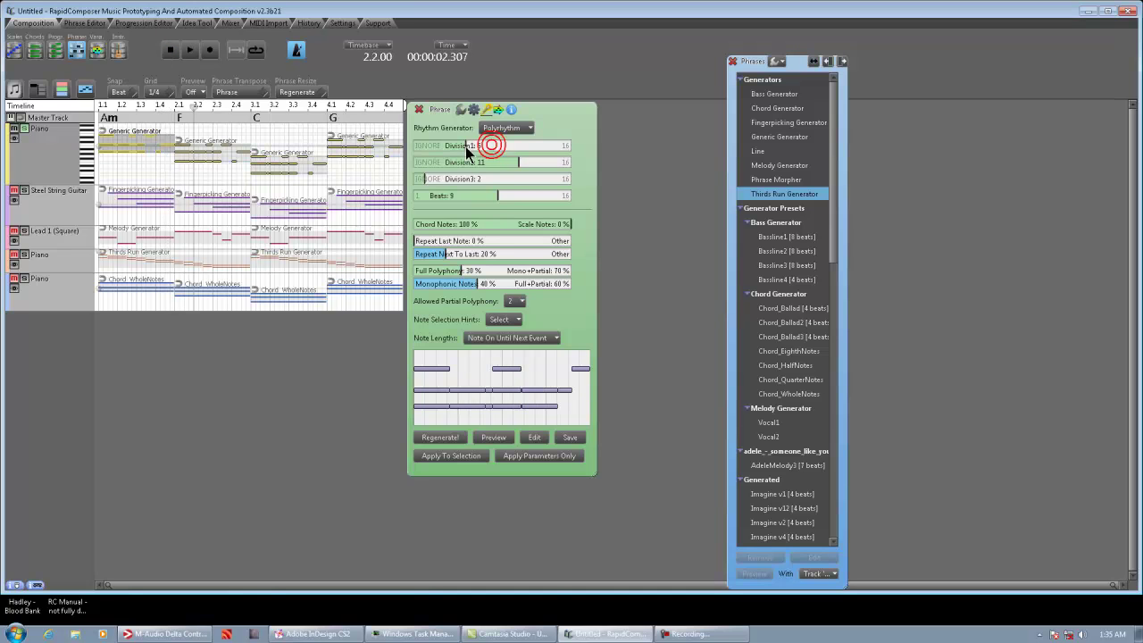
left_click(170, 50)
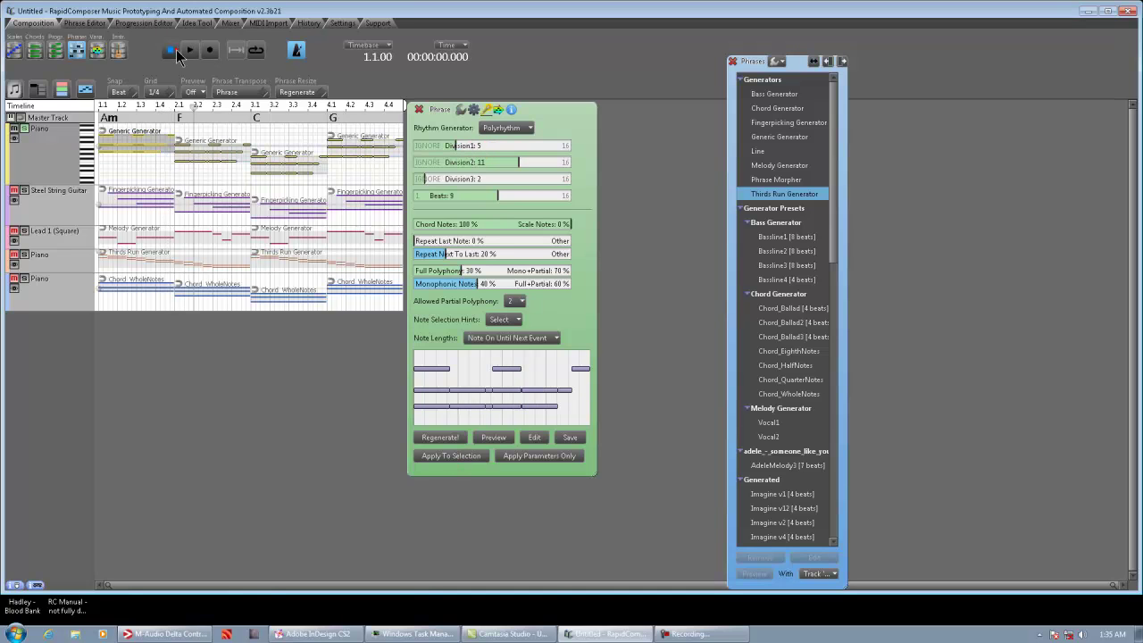
left_click(191, 52)
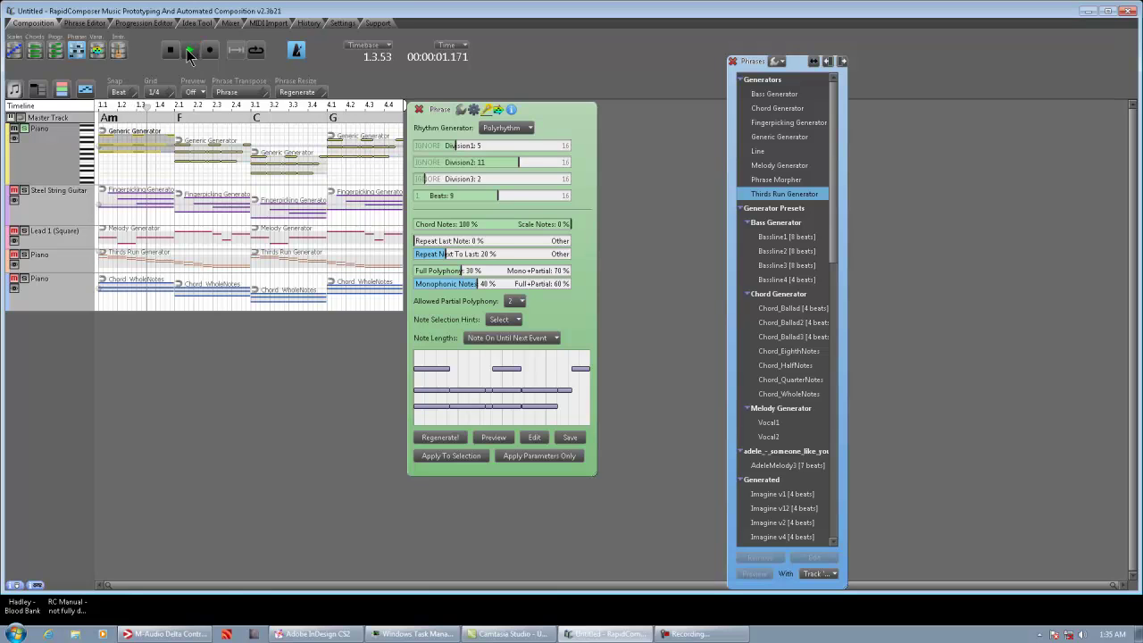
left_click(175, 54)
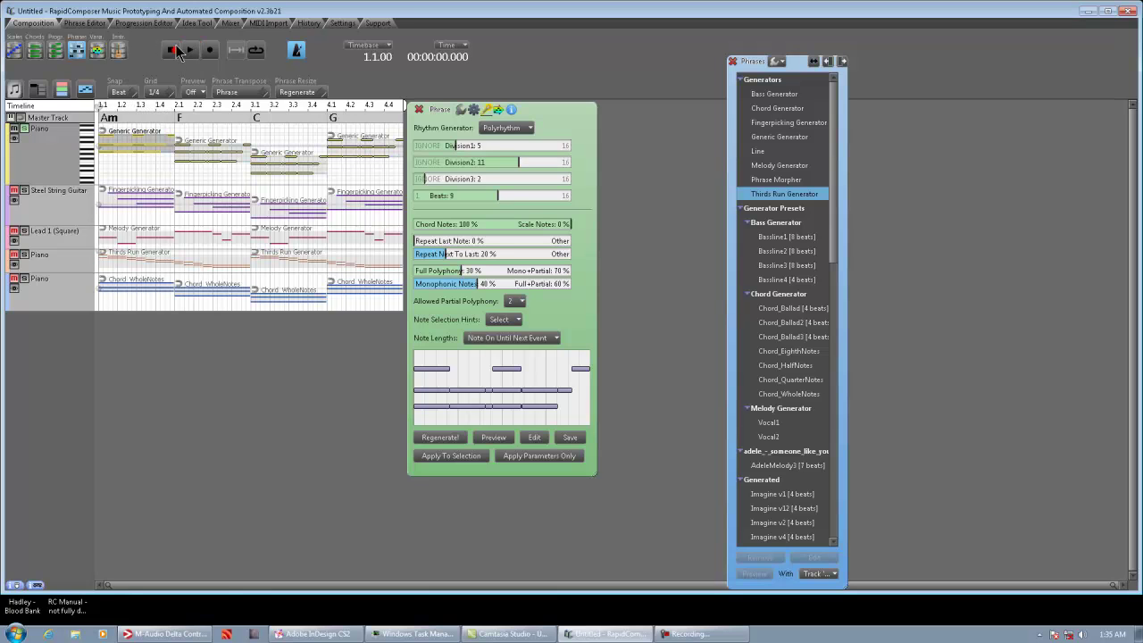
left_click(527, 130)
left_click(517, 186)
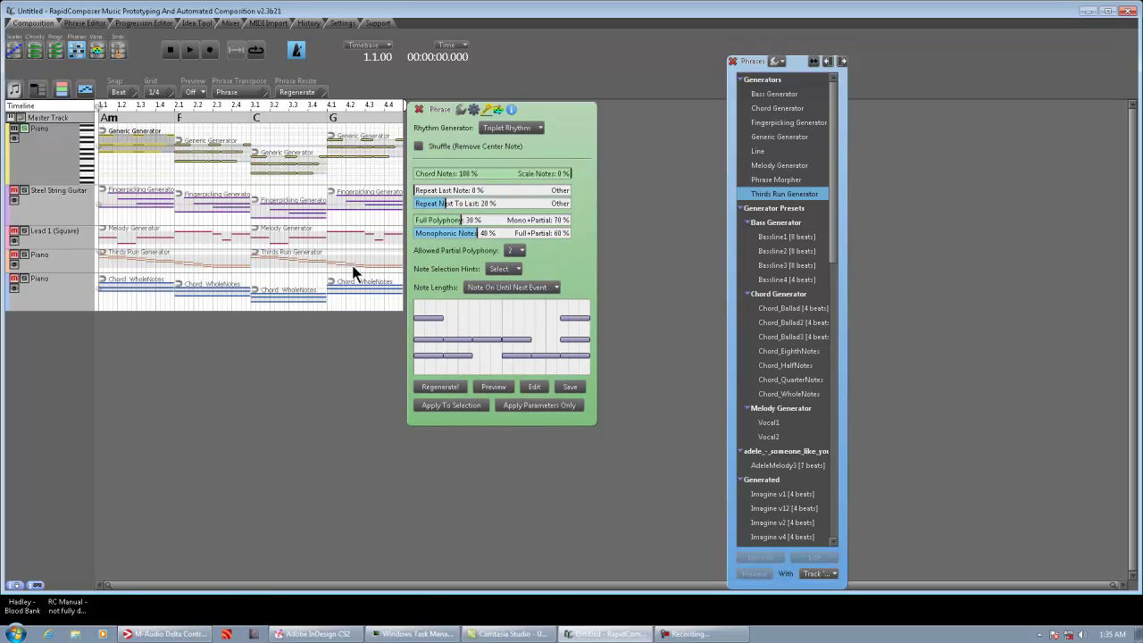
Step: Enable Shuffle (Remove Center Note) on the triplets, apply and play, then choose Generic Rhythm
left_click(190, 51)
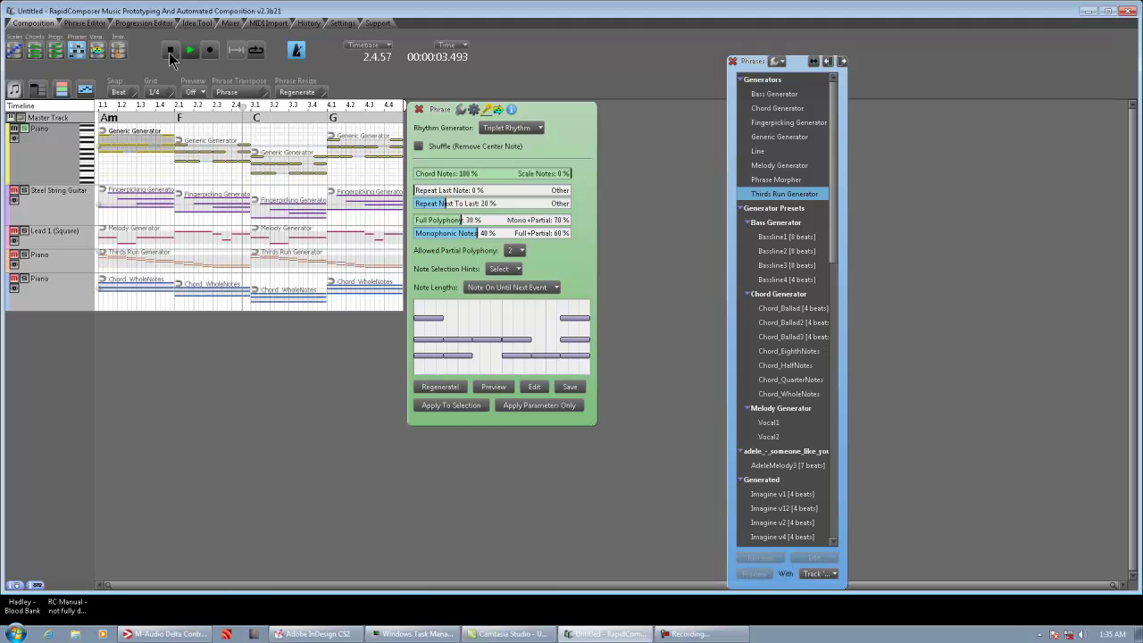
left_click(170, 51)
left_click(417, 146)
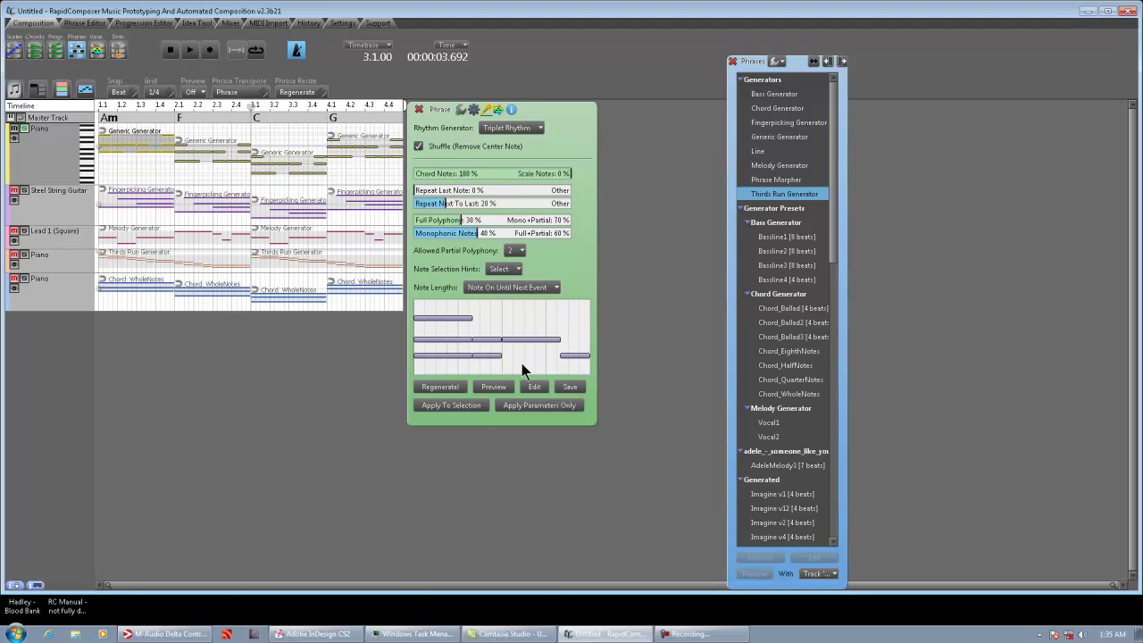
left_click(460, 407)
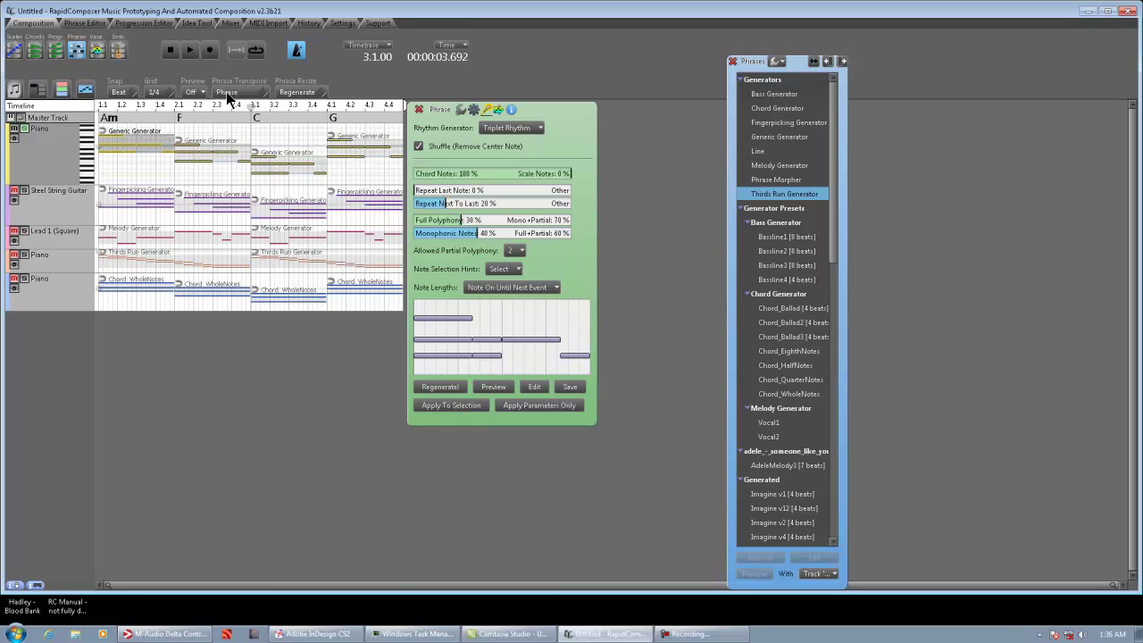
left_click(189, 51)
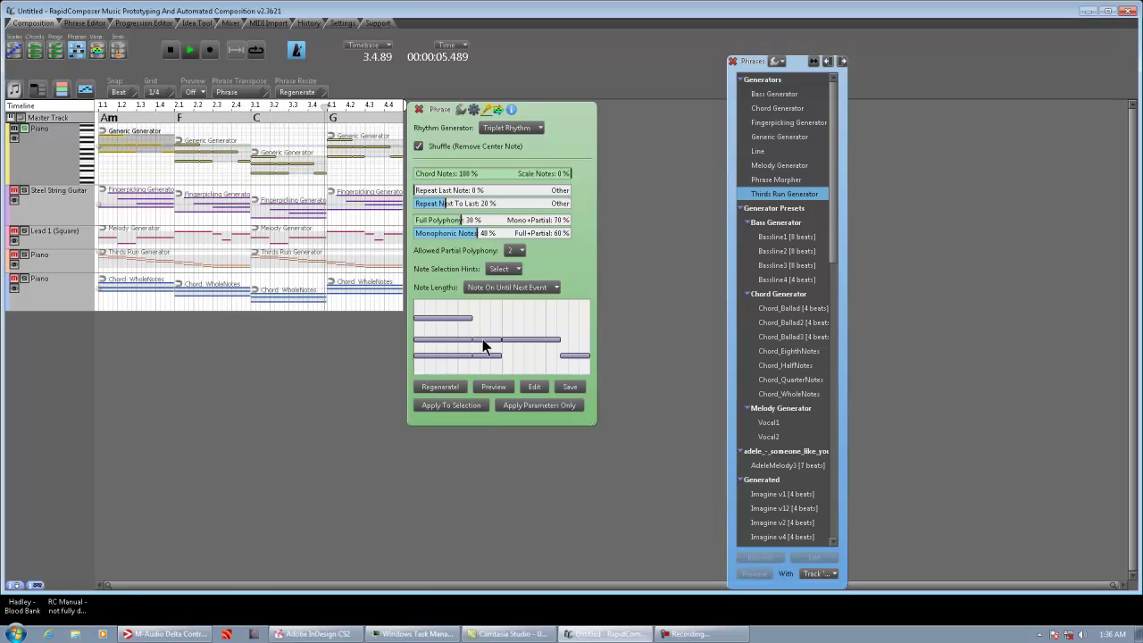
left_click(171, 50)
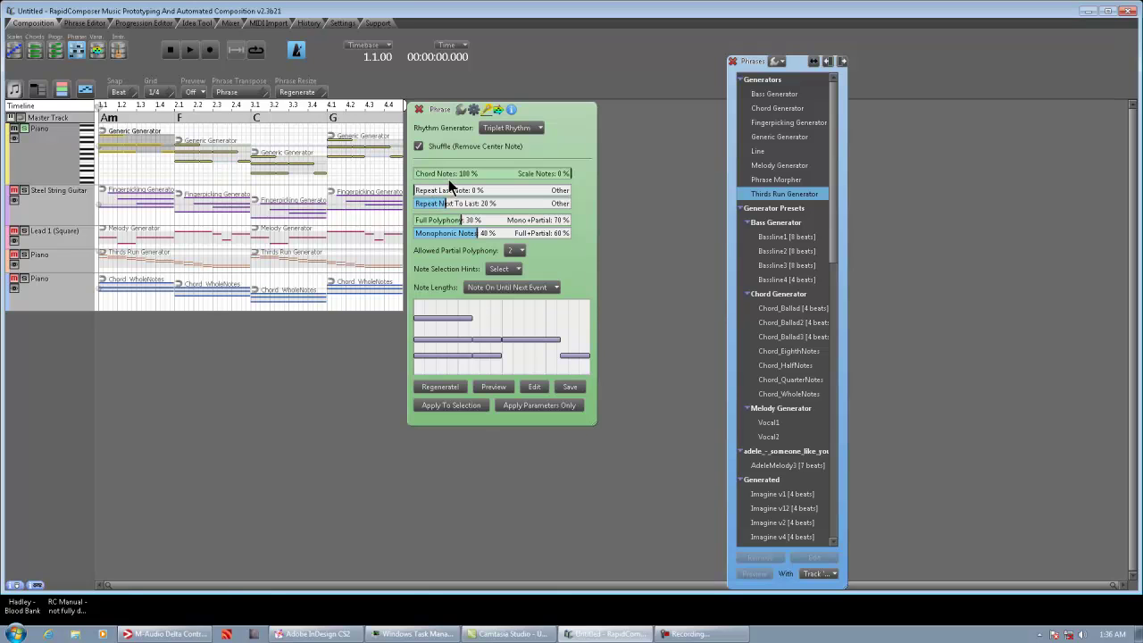
left_click(502, 130)
left_click(511, 146)
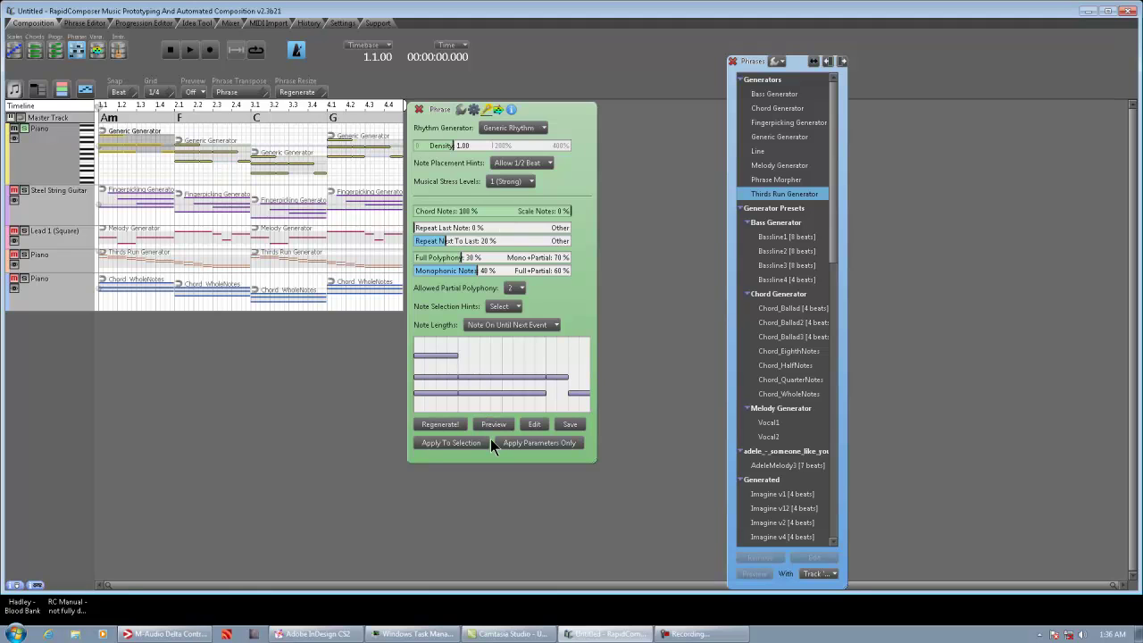
Step: Apply the Generic Rhythm, raise its density to 2.33, regenerate a variation and audition it
left_click(456, 441)
left_click(192, 53)
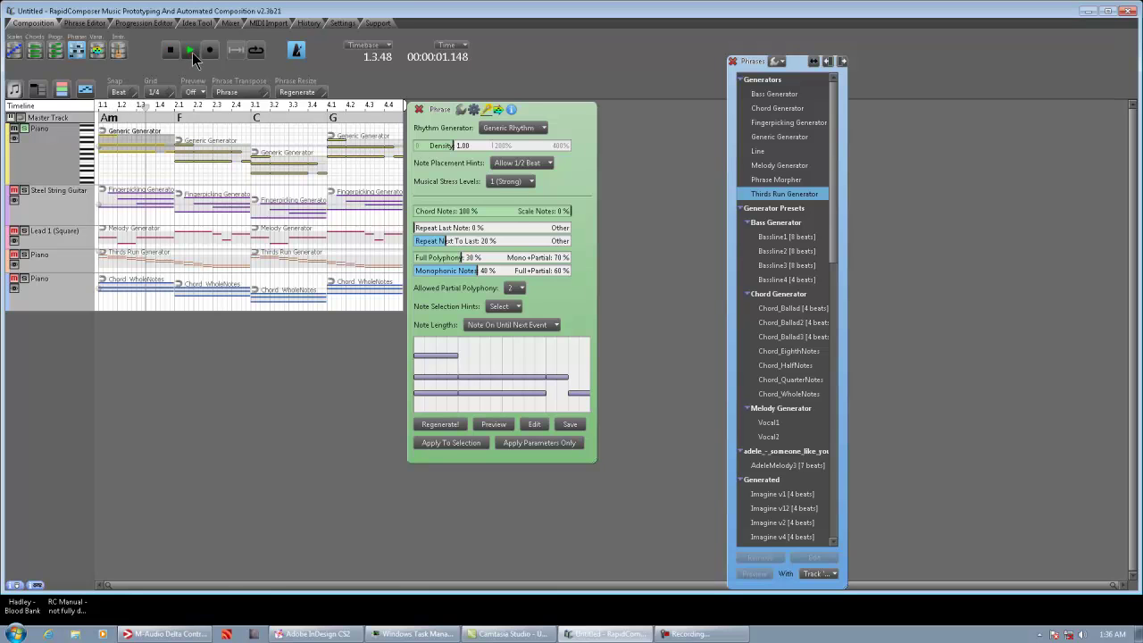
left_click(192, 53)
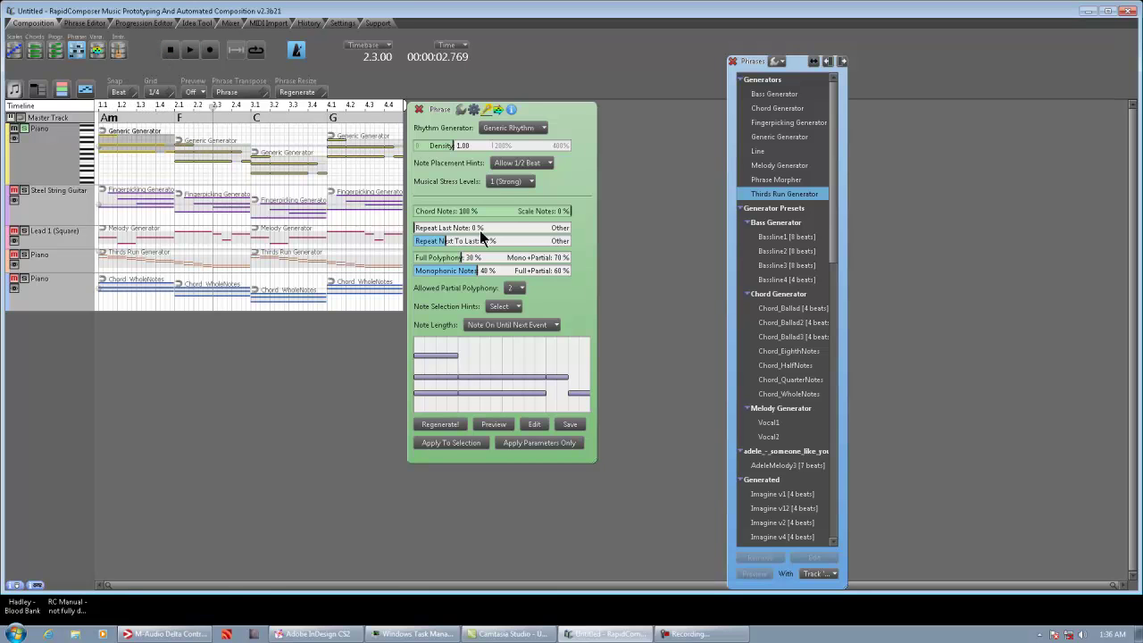
left_click_drag(460, 149, 506, 148)
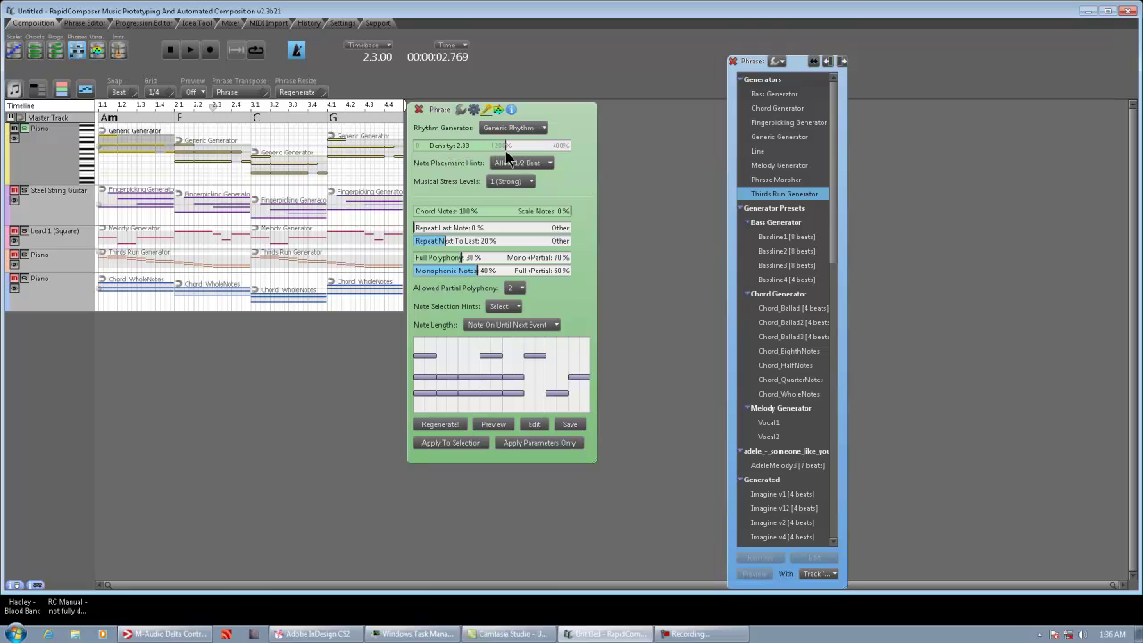
left_click(467, 444)
left_click(192, 51)
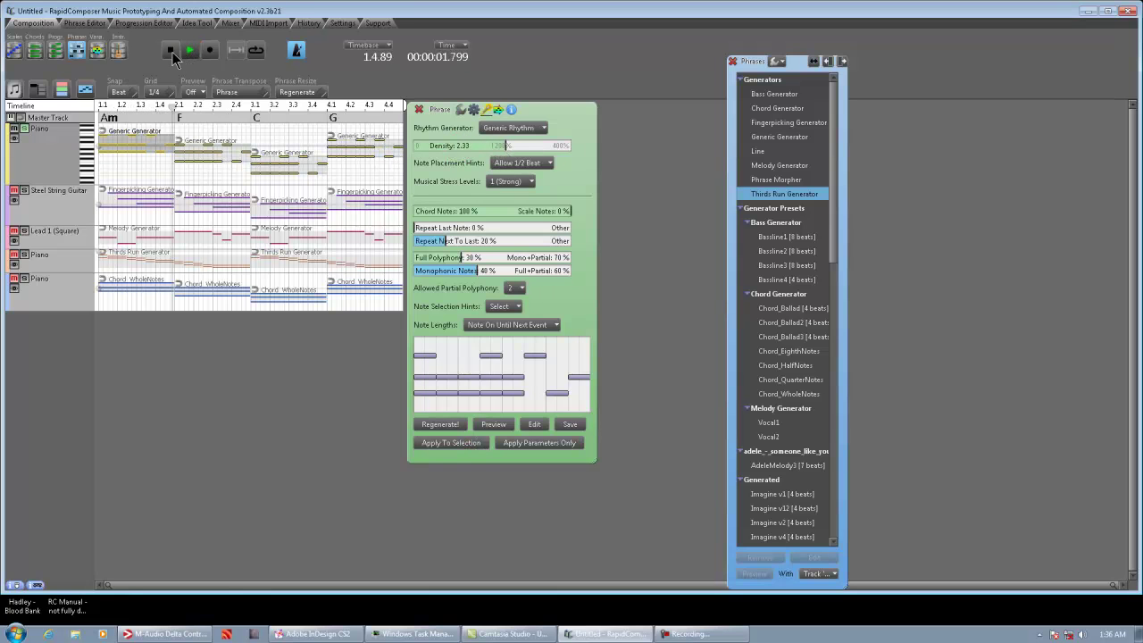
left_click(170, 51)
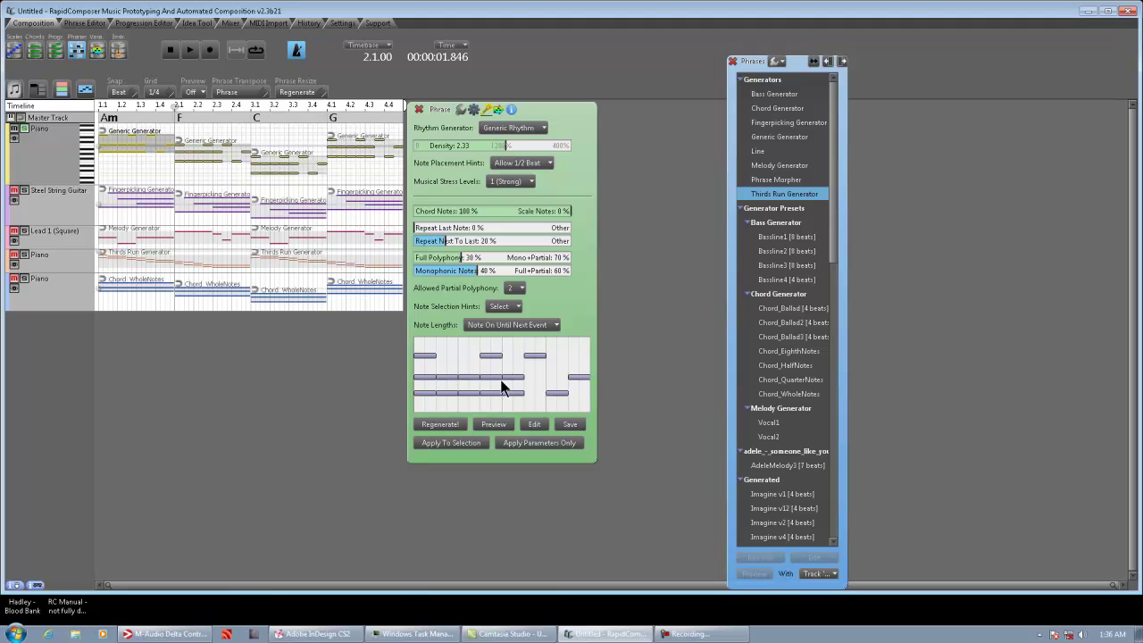
left_click(237, 146)
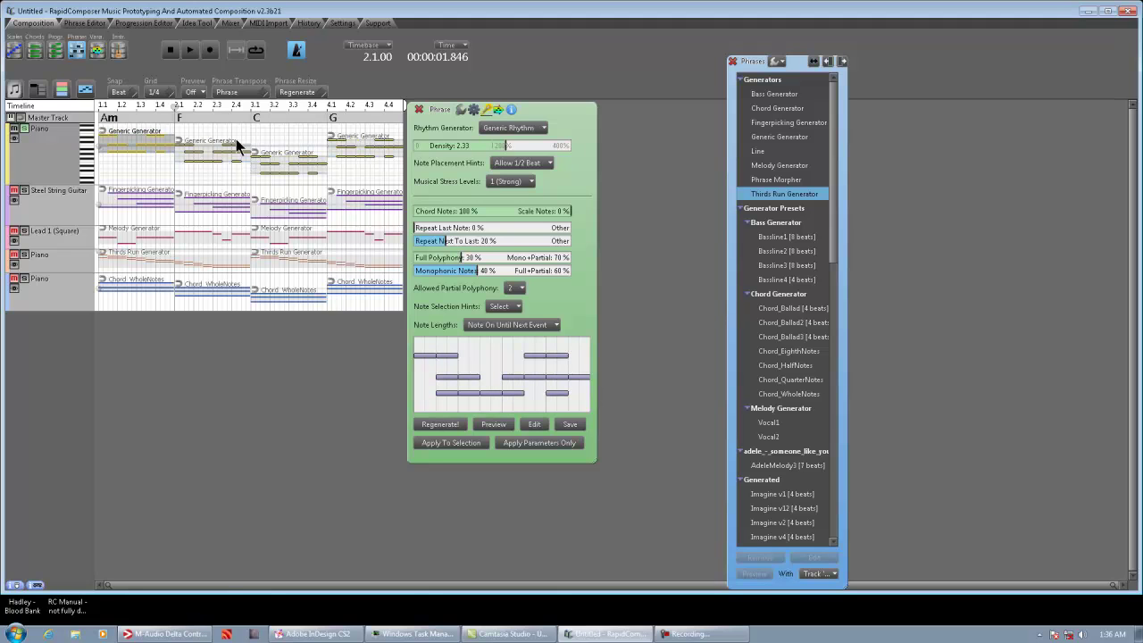
left_click(170, 51)
left_click(191, 52)
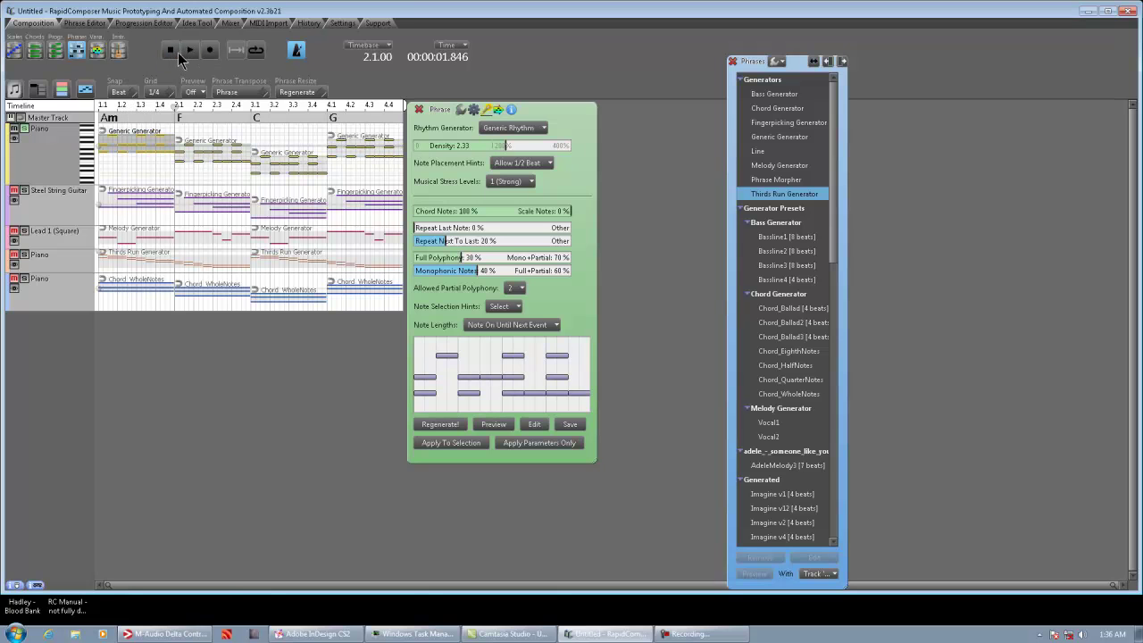
left_click(183, 54)
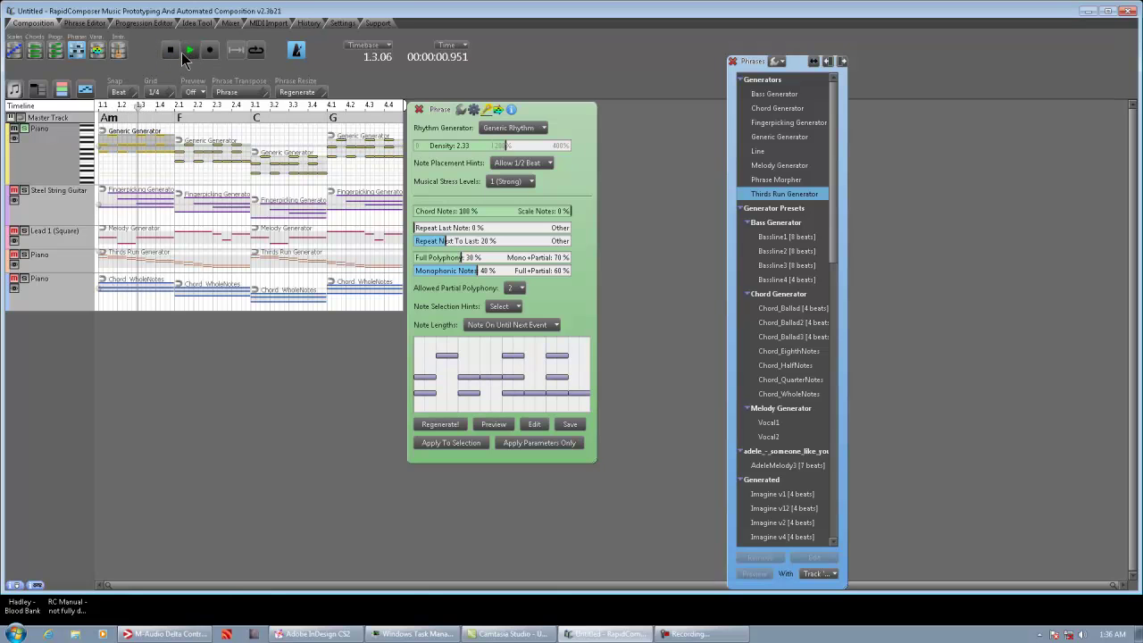
Step: Set note placement to 'Allow 1/2 & 1/4 Beat' with 2 stress levels, then apply and play
left_click(543, 164)
left_click(537, 192)
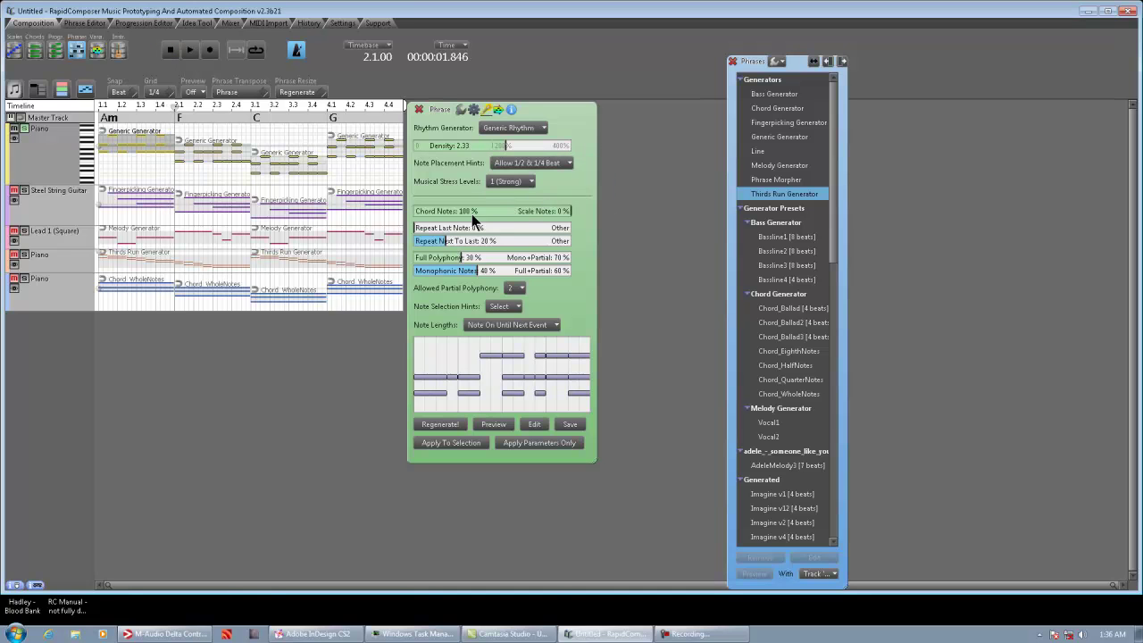
left_click(518, 181)
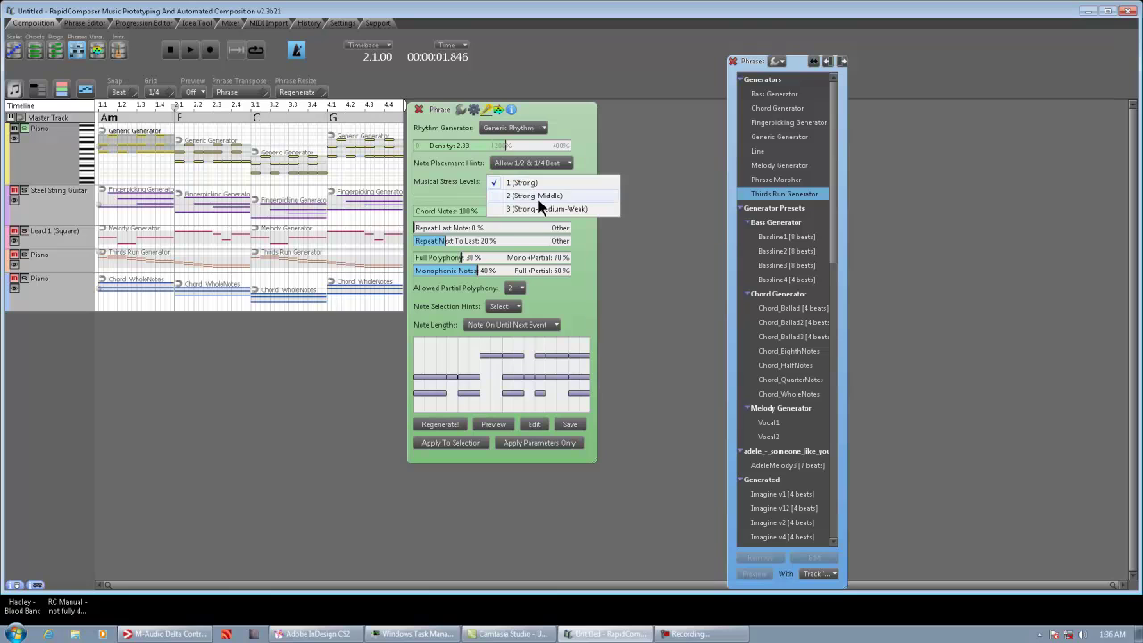
left_click(542, 196)
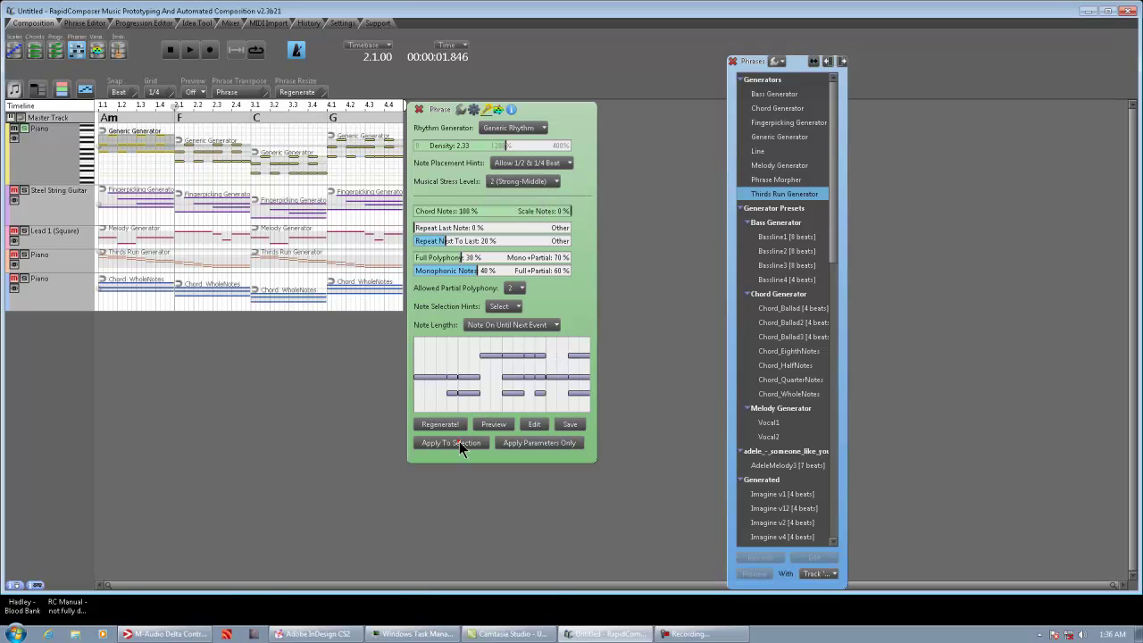
left_click(459, 444)
left_click(171, 50)
left_click(191, 50)
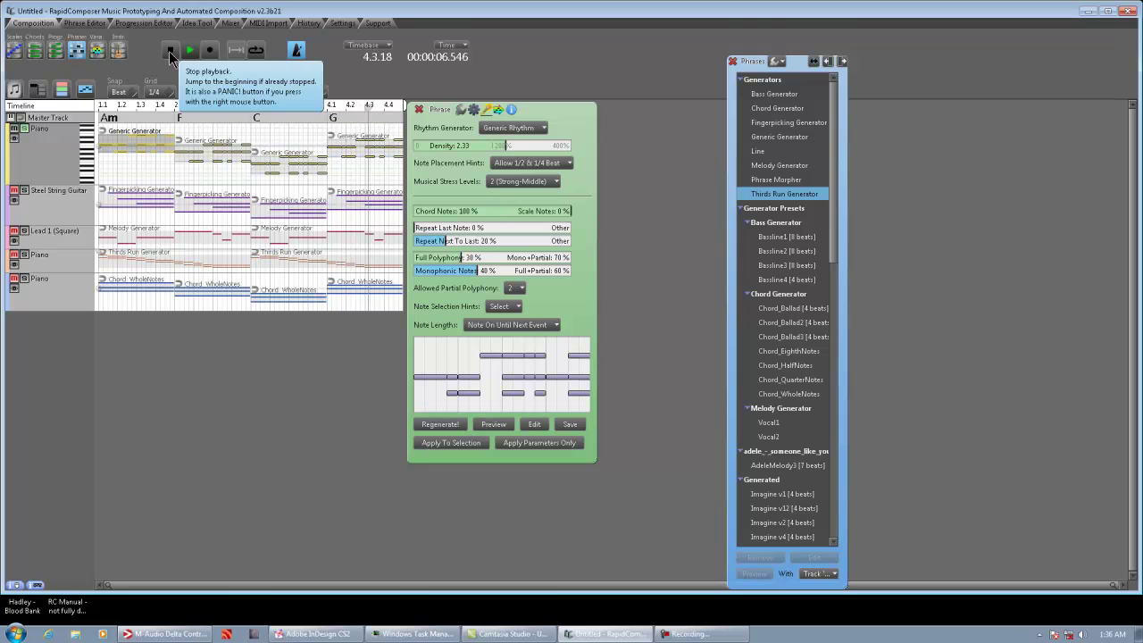
left_click(541, 131)
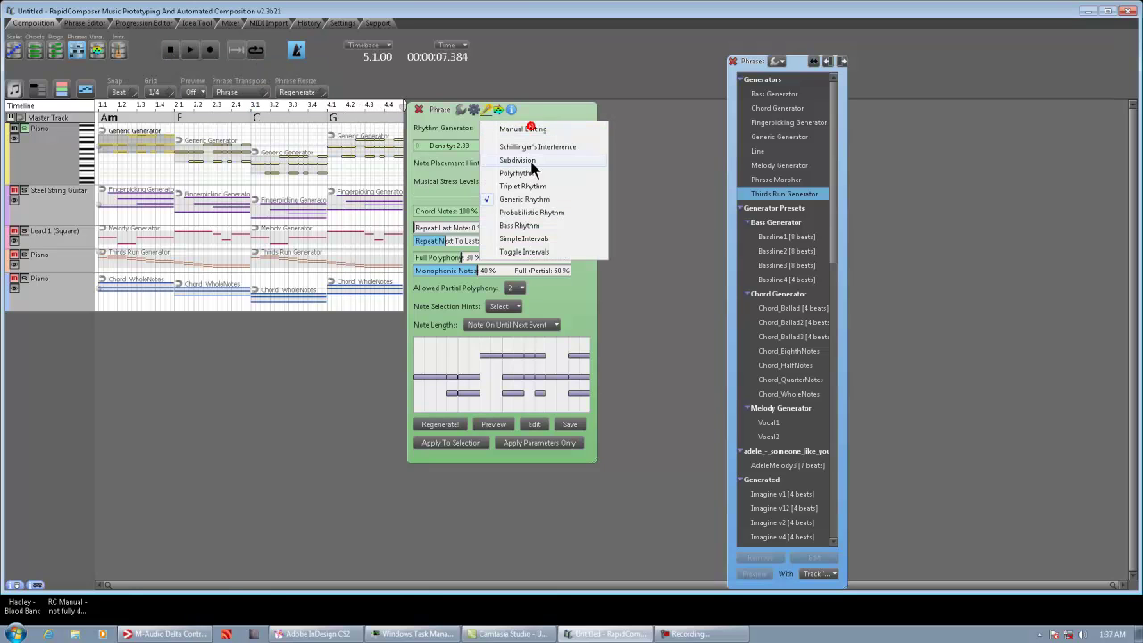
Step: Switch the rhythm generator to Probabilistic Rhythm (Half Beat interval, density 0.45)
left_click(525, 214)
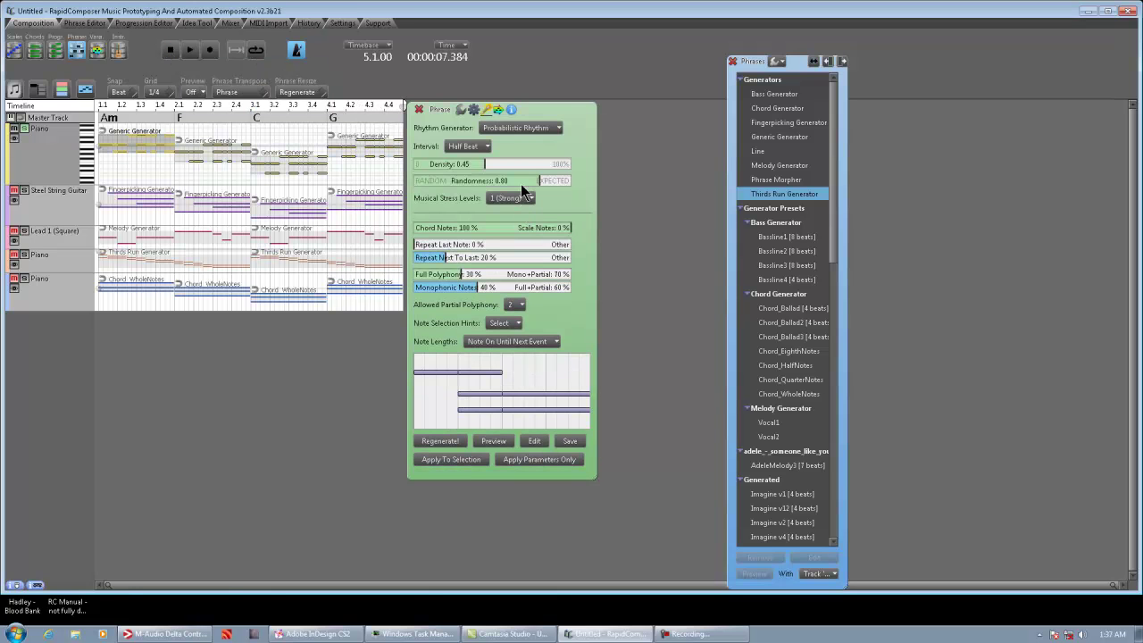
left_click(553, 126)
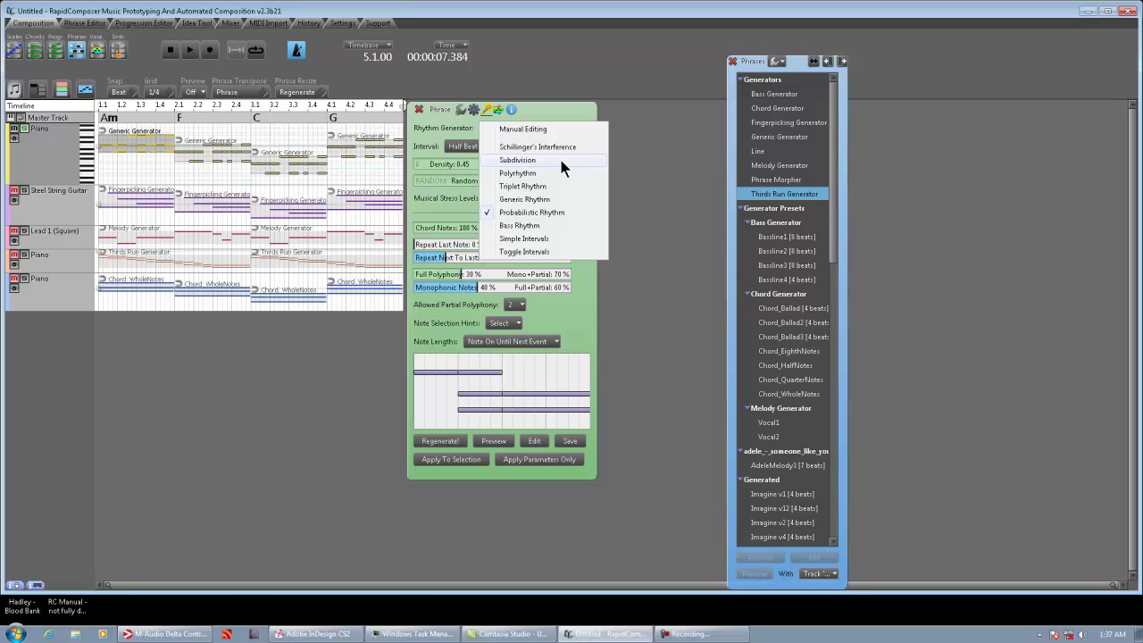
Step: Use Bass Rhythm with 40% chord notes and two eighth notes around each beat, then audition it
left_click(534, 227)
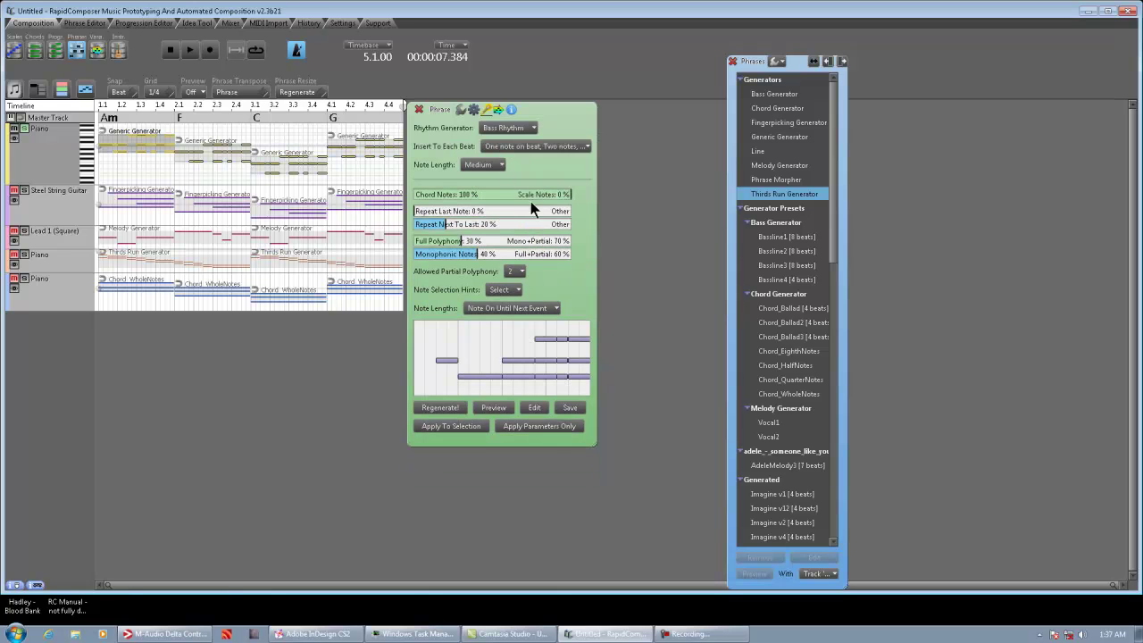
left_click_drag(508, 193, 477, 194)
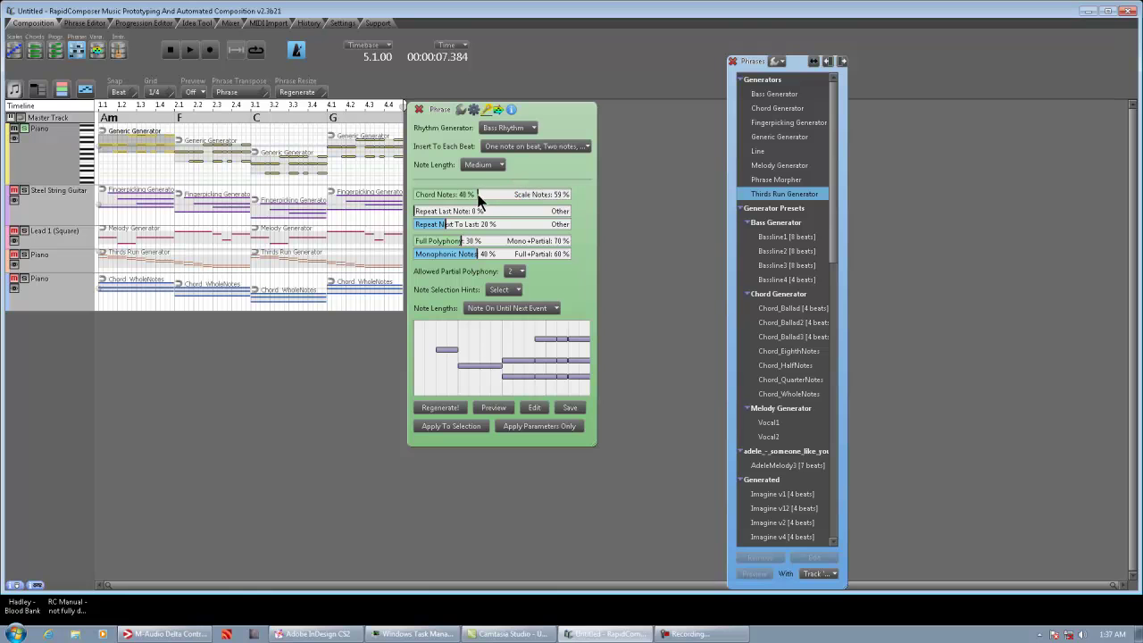
left_click(527, 147)
left_click(513, 157)
left_click(519, 145)
left_click(520, 185)
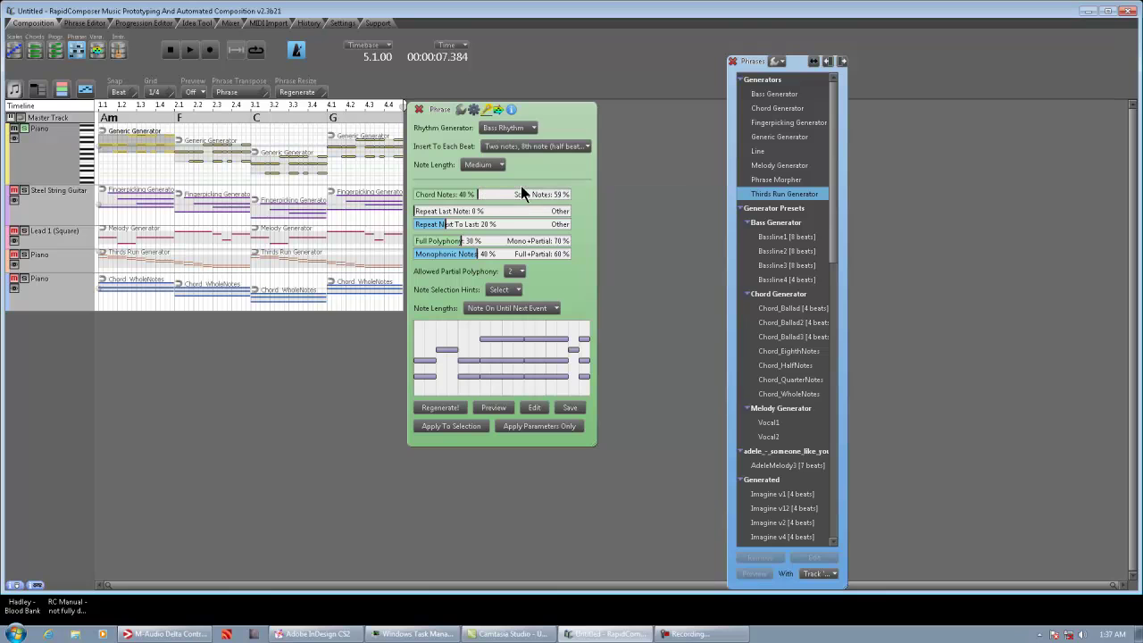
left_click(452, 426)
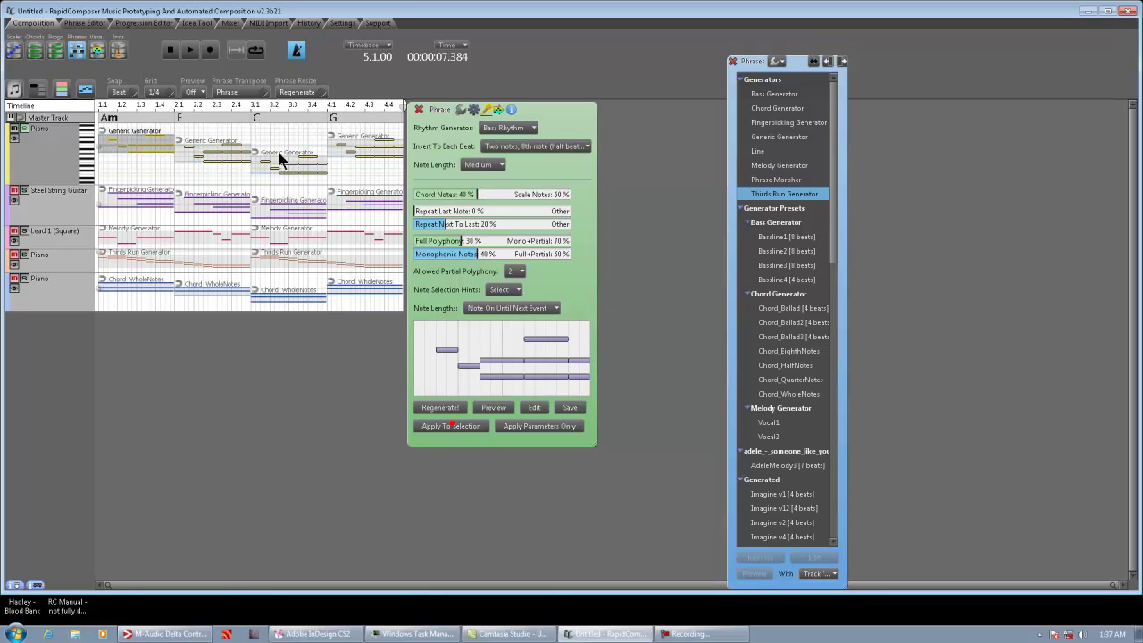
left_click(176, 53)
left_click(190, 51)
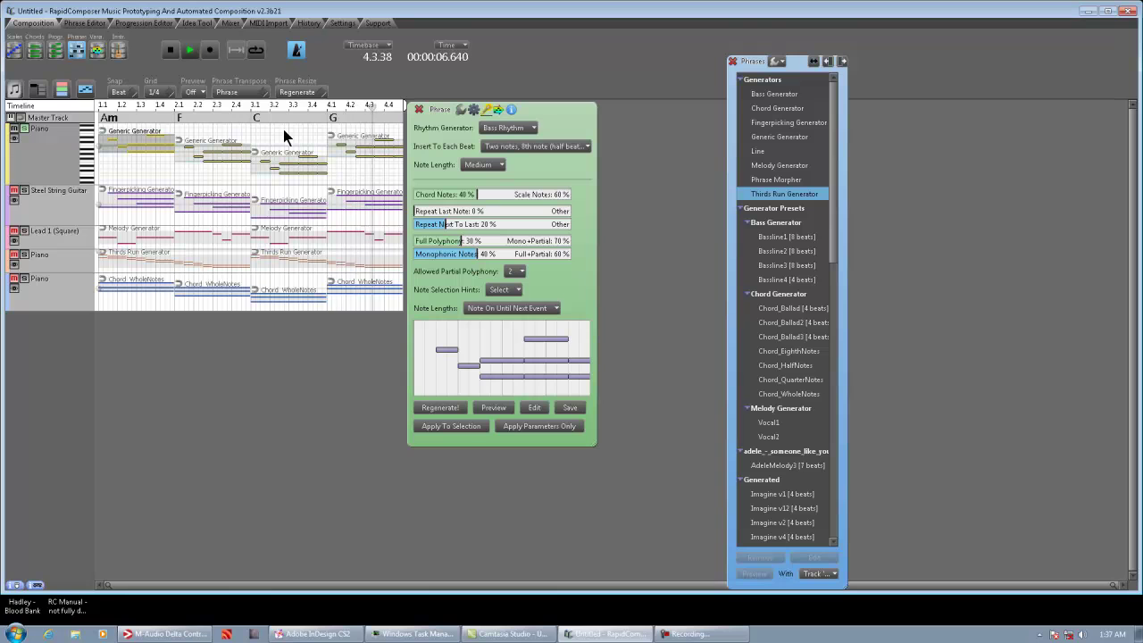
left_click(178, 53)
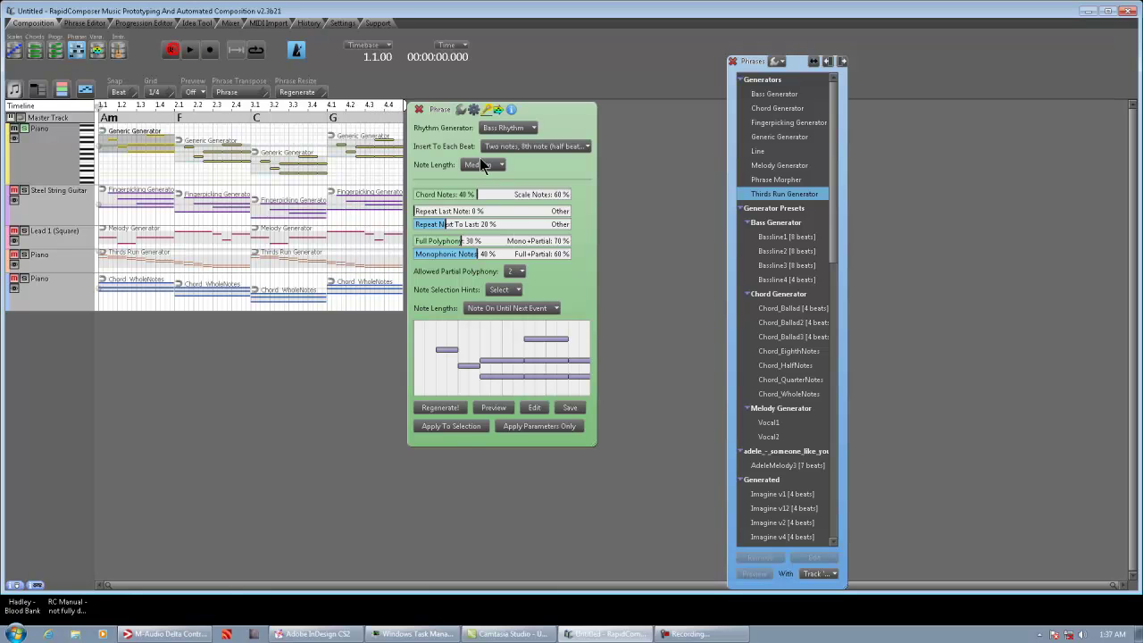
Step: Add one note on the beat plus other per-beat patterns, reapply, and play the result
left_click(539, 147)
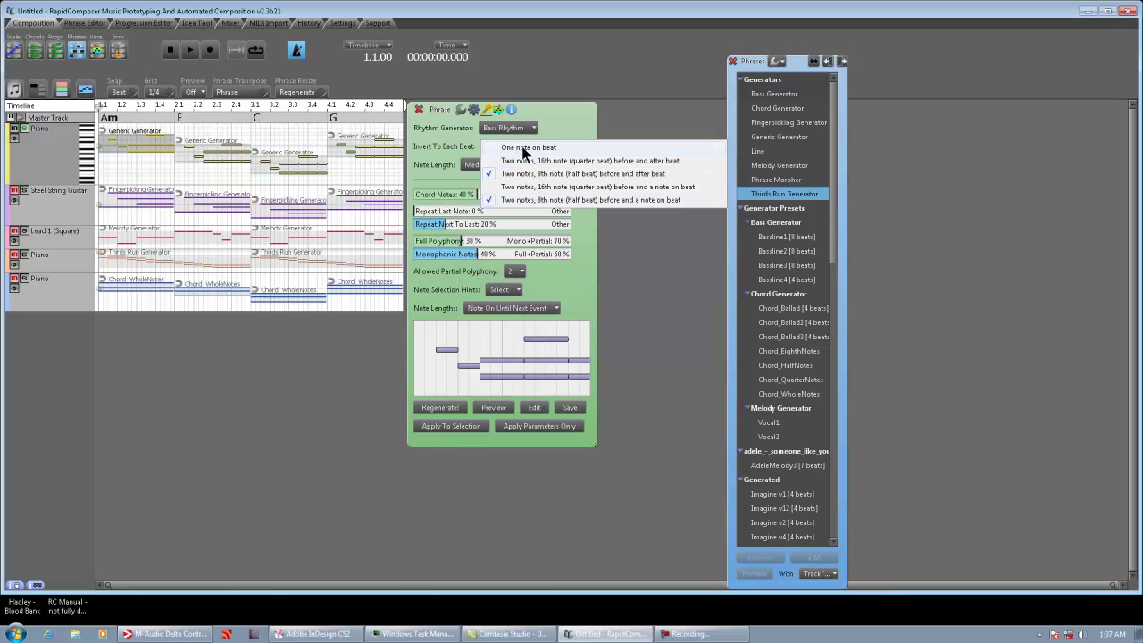
left_click(524, 149)
left_click(523, 147)
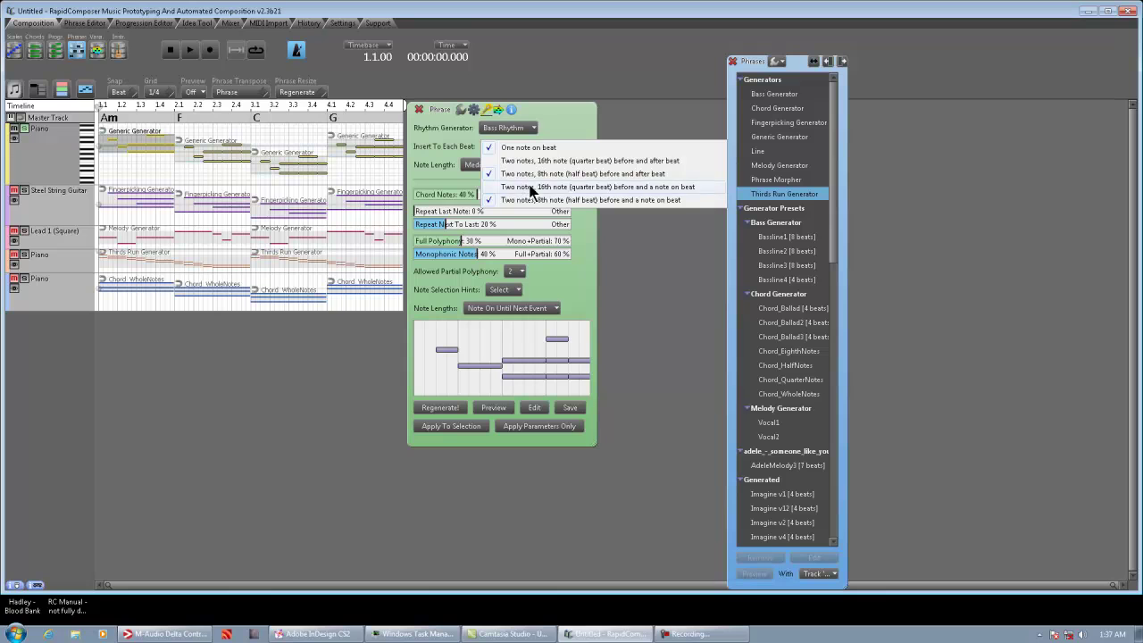
left_click(532, 201)
left_click(524, 146)
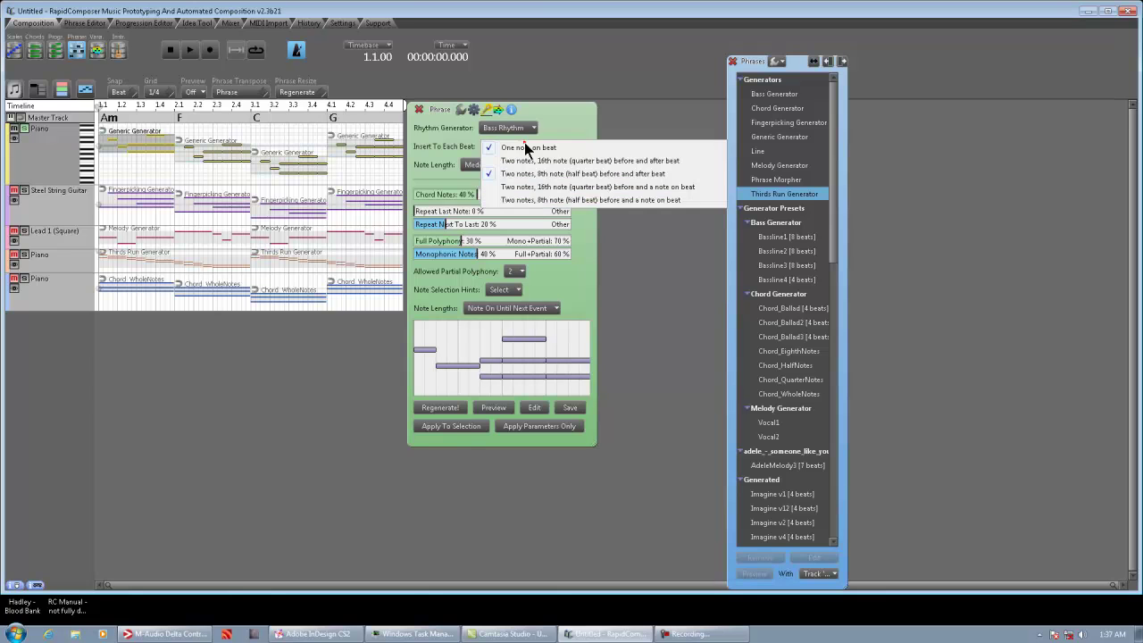
left_click(511, 199)
left_click(452, 426)
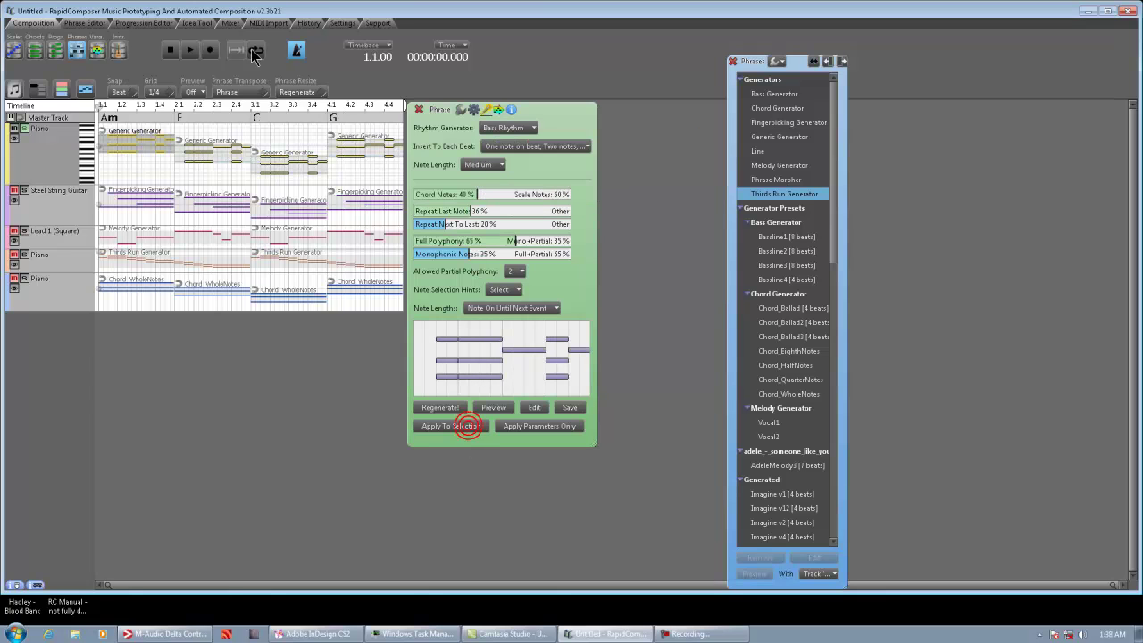
left_click(189, 52)
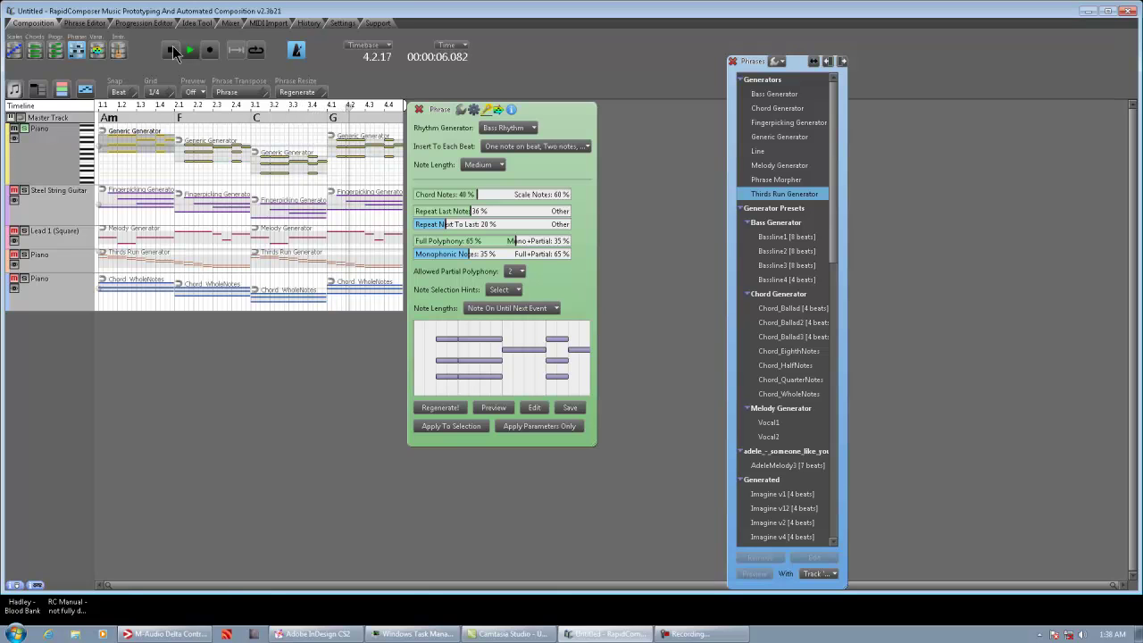
Step: Switch the piano to Simple Intervals at a Half Beat interval and audition it
left_click(536, 129)
left_click(533, 240)
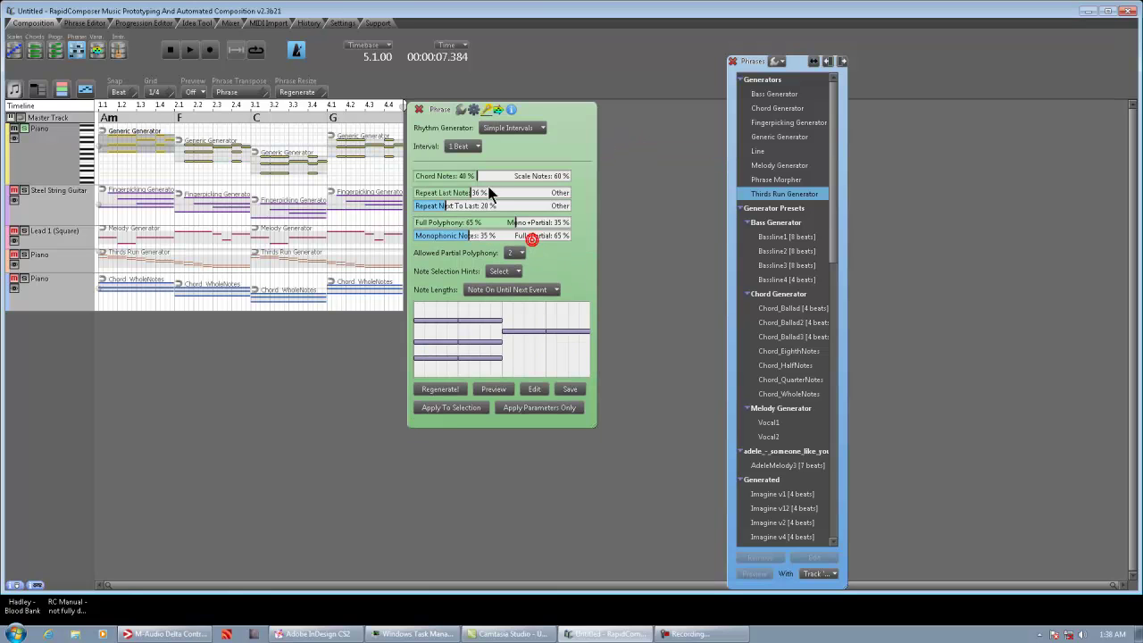
left_click(471, 148)
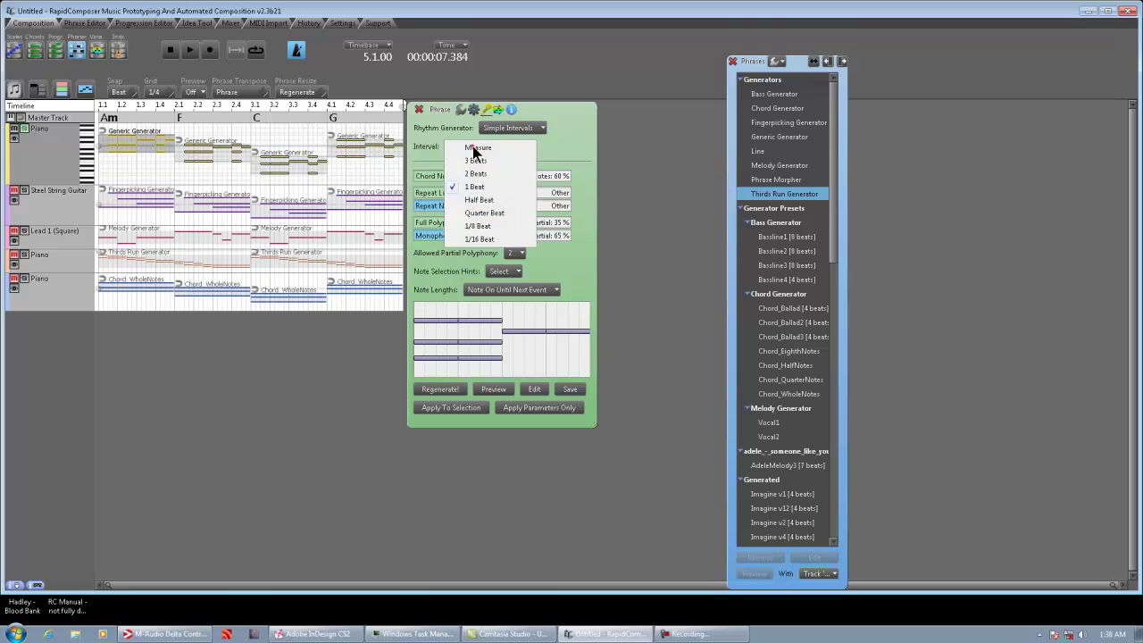
left_click(484, 213)
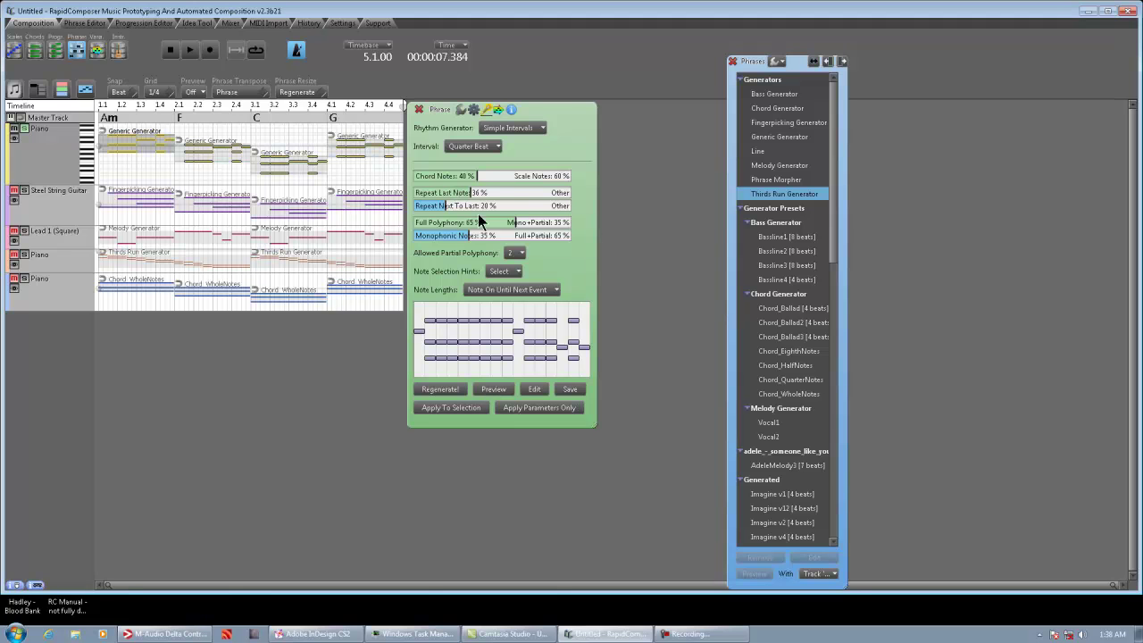
left_click(477, 145)
left_click(478, 134)
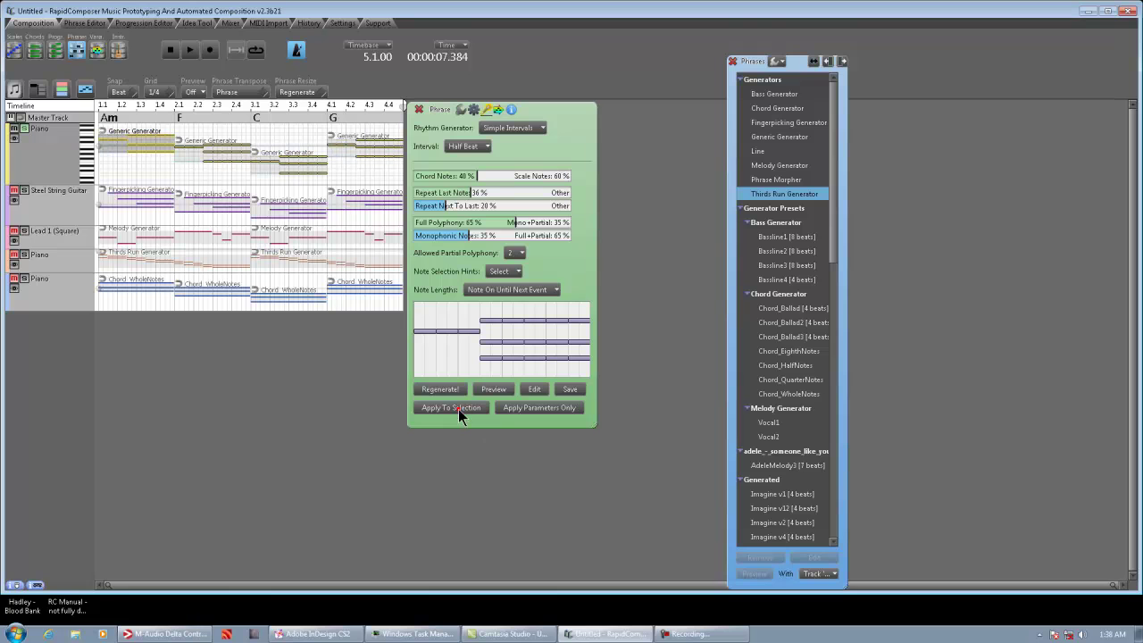
left_click(170, 51)
left_click(188, 51)
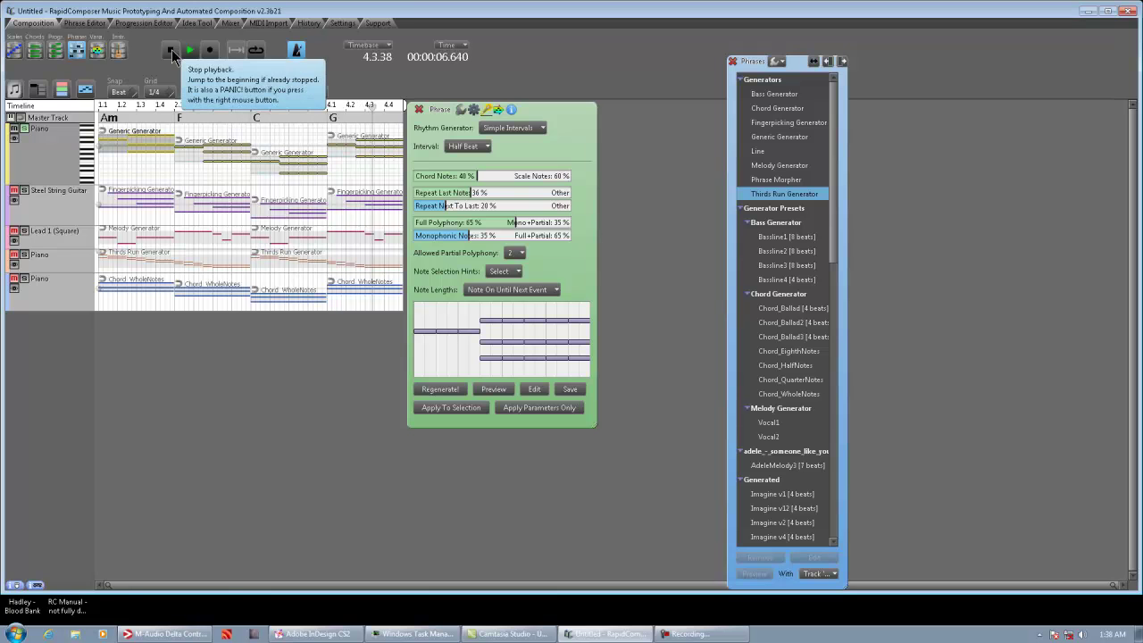
left_click(172, 55)
left_click(489, 146)
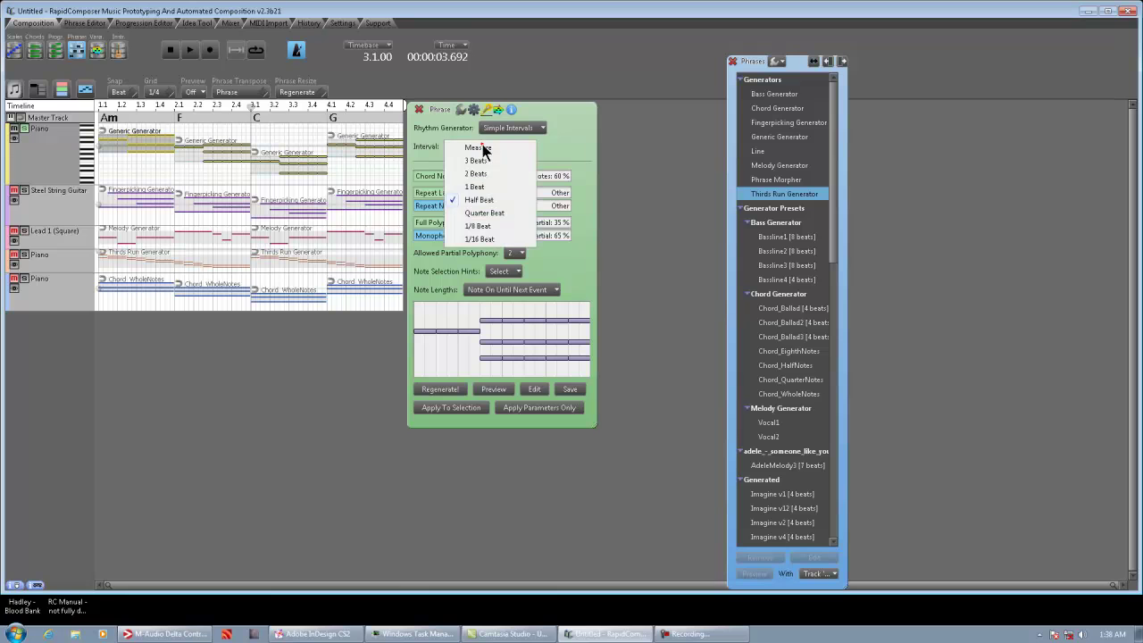
Step: Set Repeat Last Note to 47%, Repeat Next To Last to 42%, chord notes 55%, full polyphony 22%
left_click(585, 144)
mouse_move(468, 190)
left_mouse_down()
mouse_move(537, 195)
mouse_move(483, 205)
left_mouse_up()
left_click(494, 389)
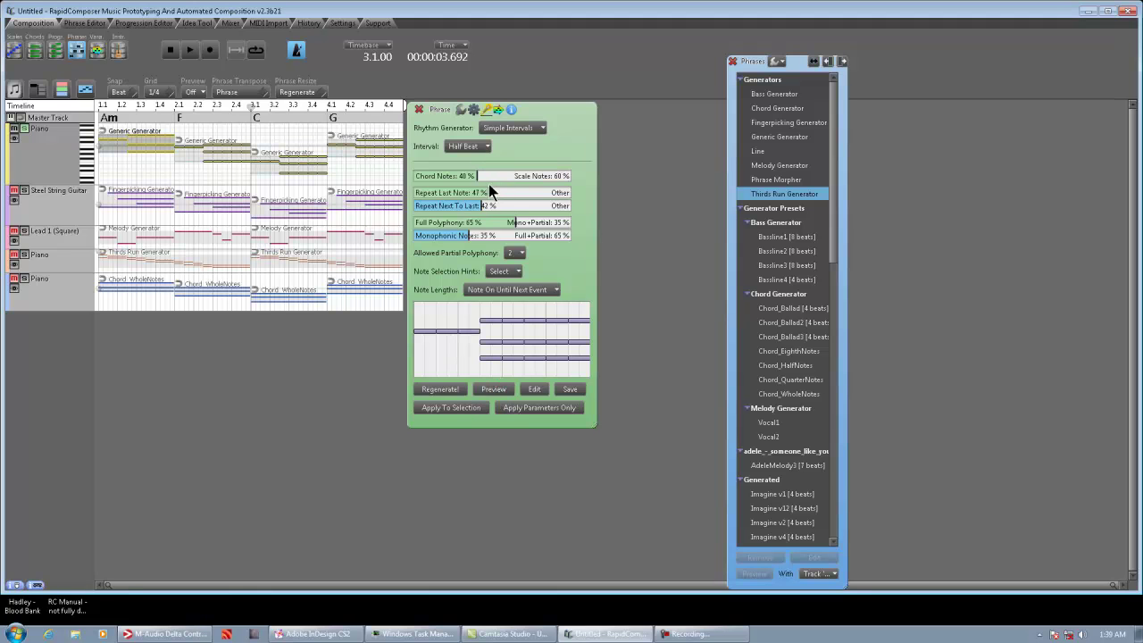
mouse_move(489, 177)
left_mouse_down()
mouse_move(467, 176)
mouse_move(557, 177)
mouse_move(502, 177)
left_mouse_up()
mouse_move(487, 222)
left_mouse_down()
mouse_move(449, 222)
mouse_move(478, 235)
left_mouse_up()
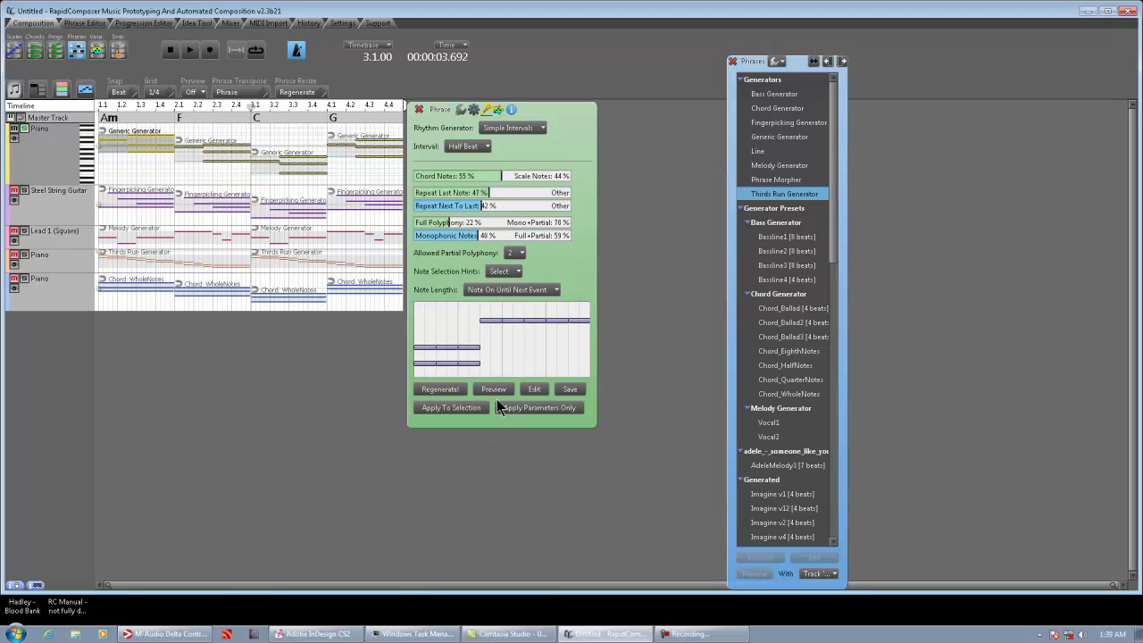
Step: Try One Beat and Two Beats intervals, then settle on Quarter Beat and preview it
left_click(477, 151)
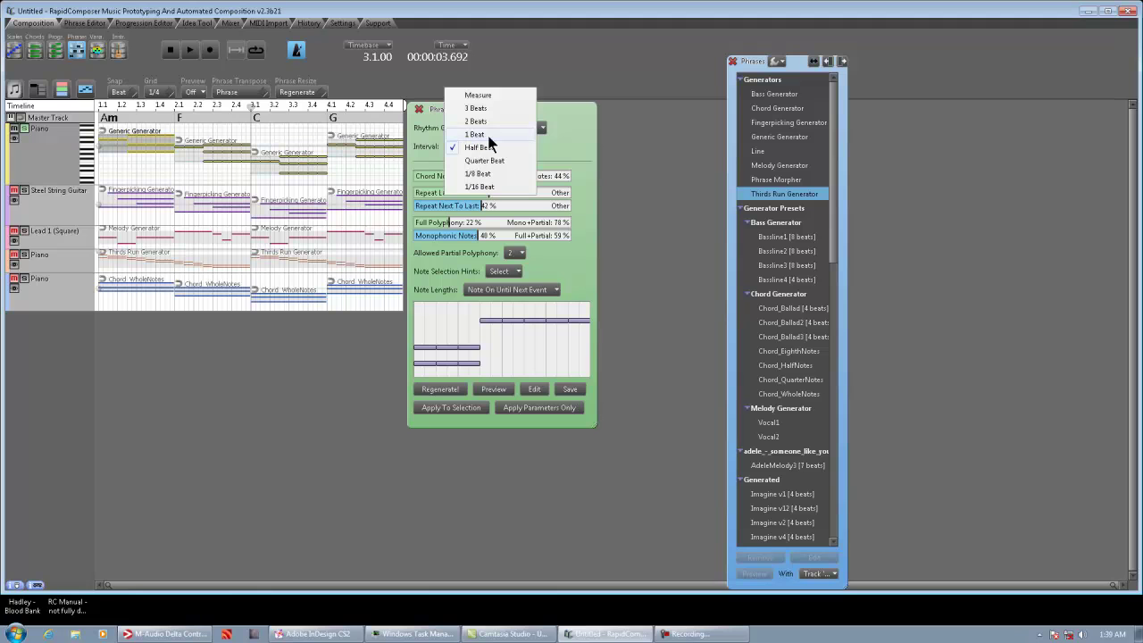
left_click(487, 130)
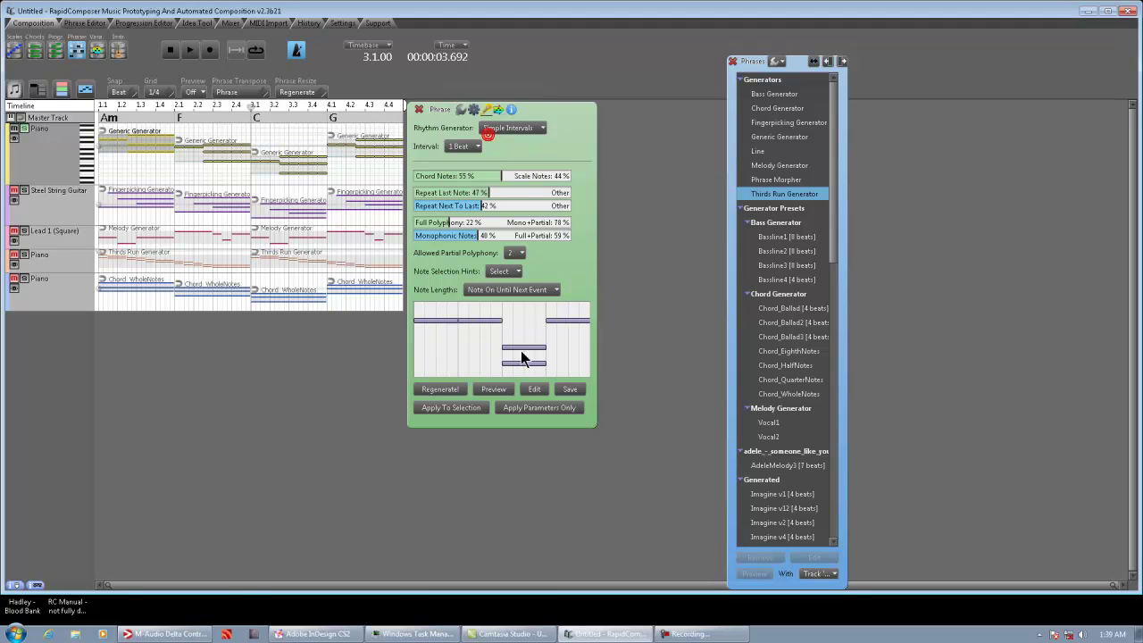
left_click(494, 389)
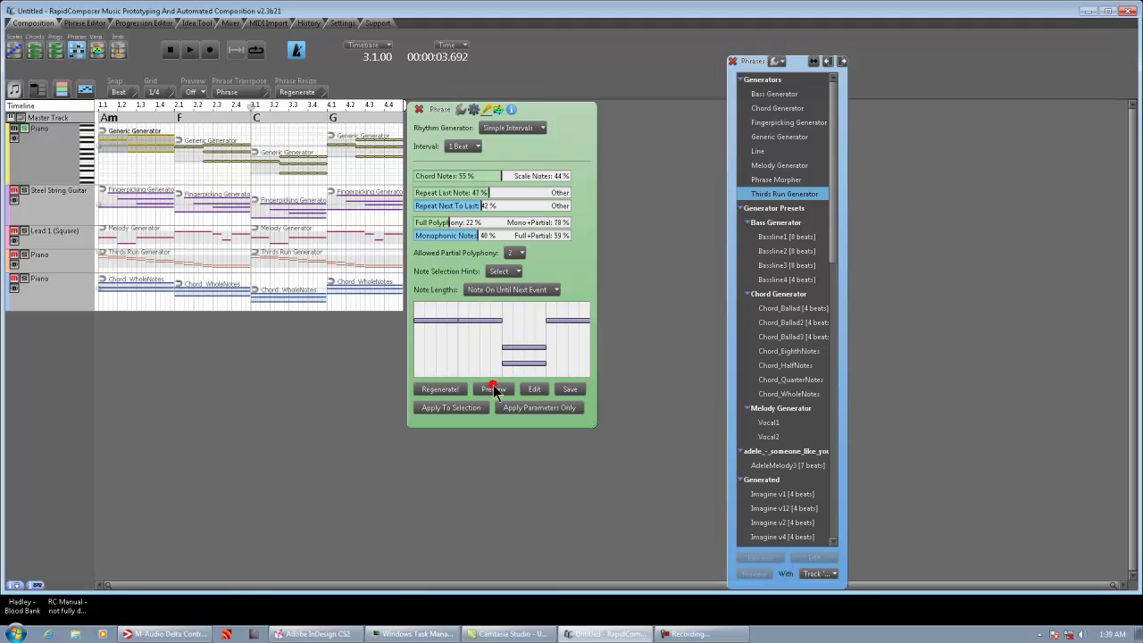
left_click(473, 148)
left_click(476, 141)
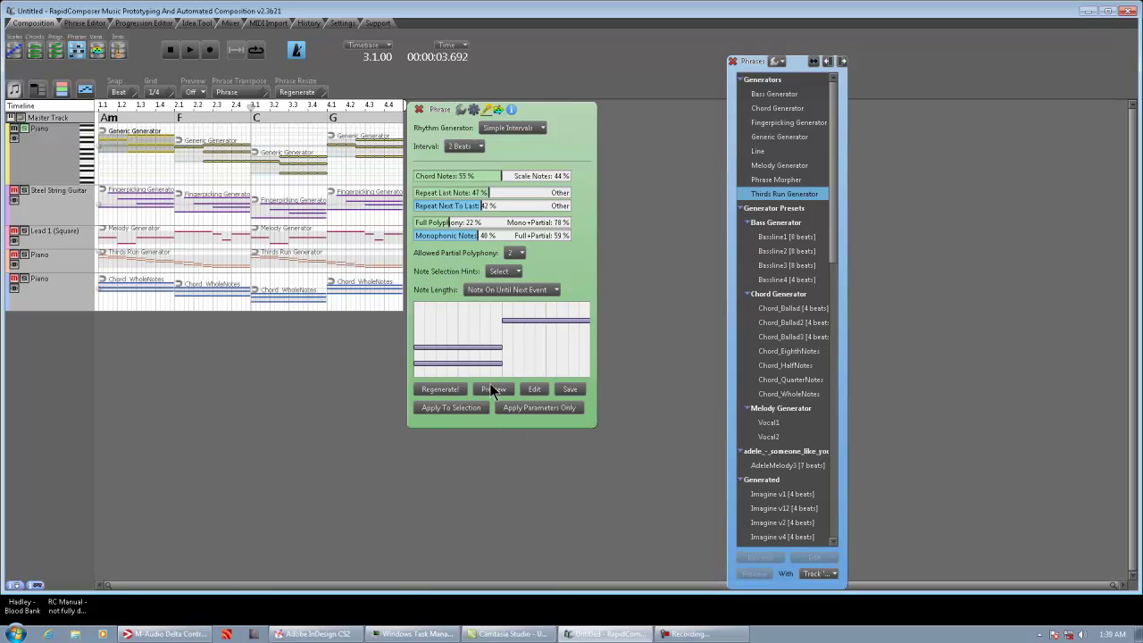
left_click(466, 145)
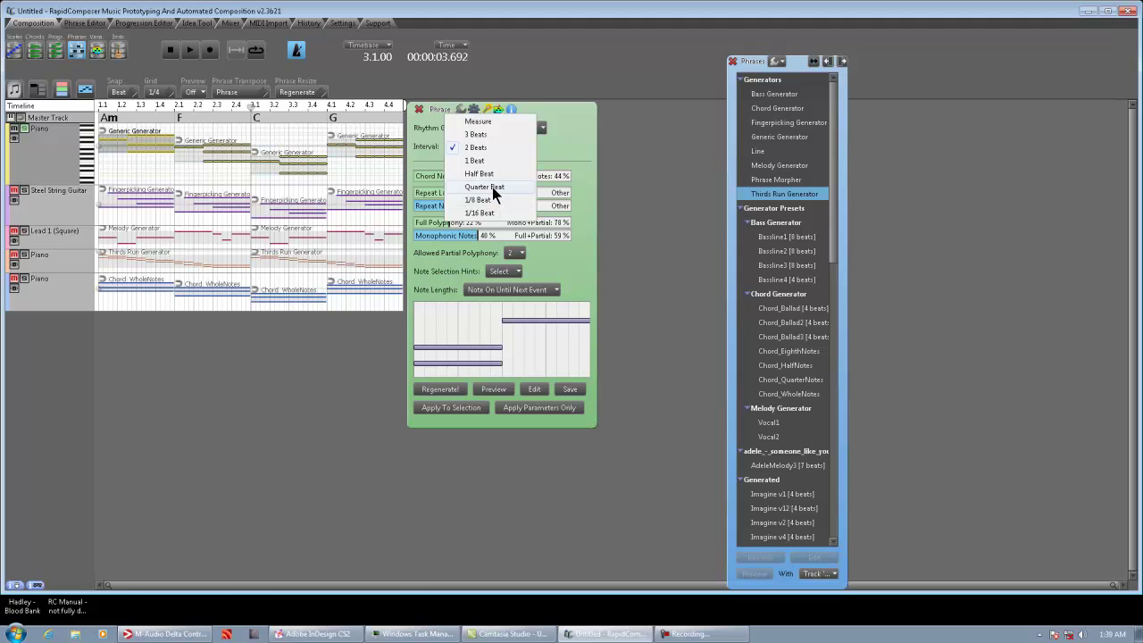
left_click(491, 188)
left_click(493, 389)
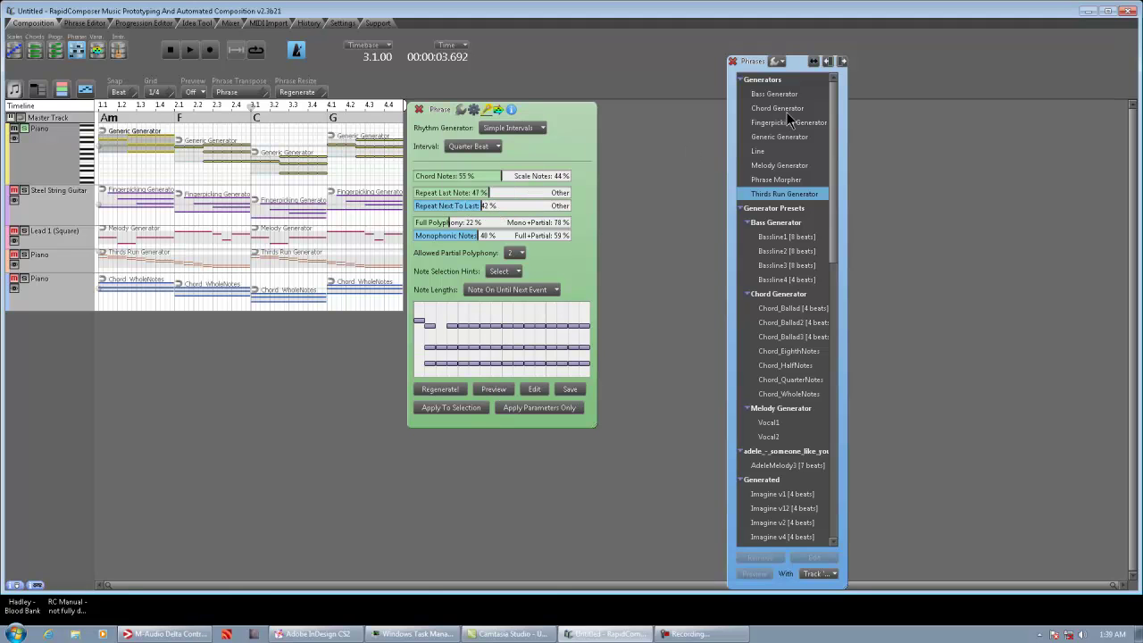
left_click(541, 128)
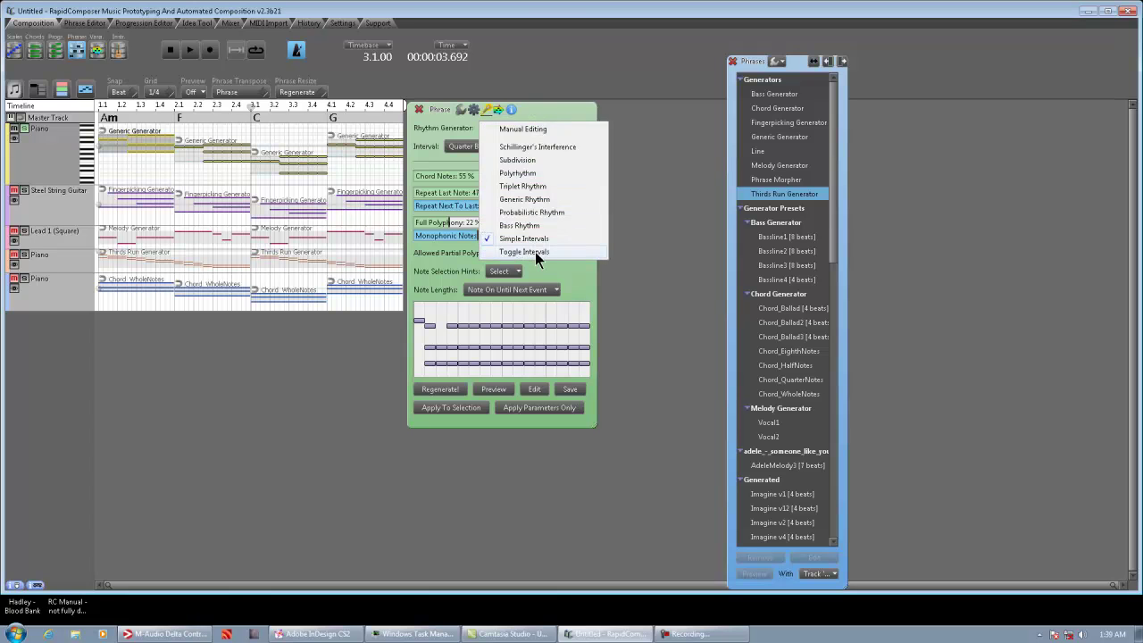
Step: Apply a Toggle Intervals rhythm (every 3 beats, every beat inverse), audition, and close the panel
left_click(535, 252)
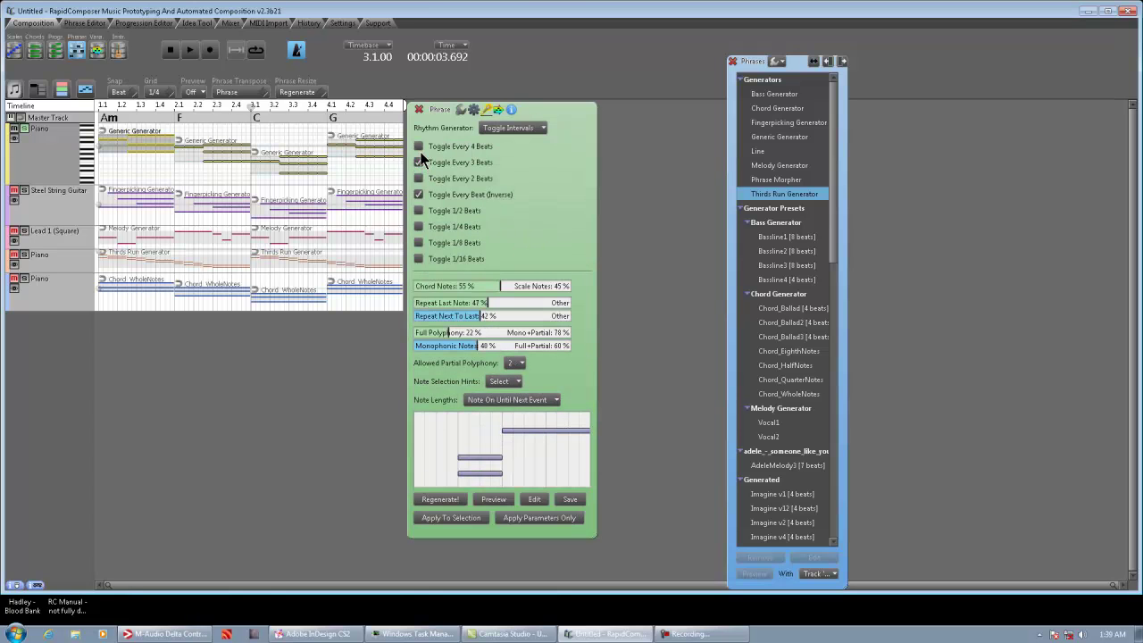
left_click(420, 146)
left_click(420, 146)
left_click(421, 221)
left_click(499, 498)
left_click(453, 518)
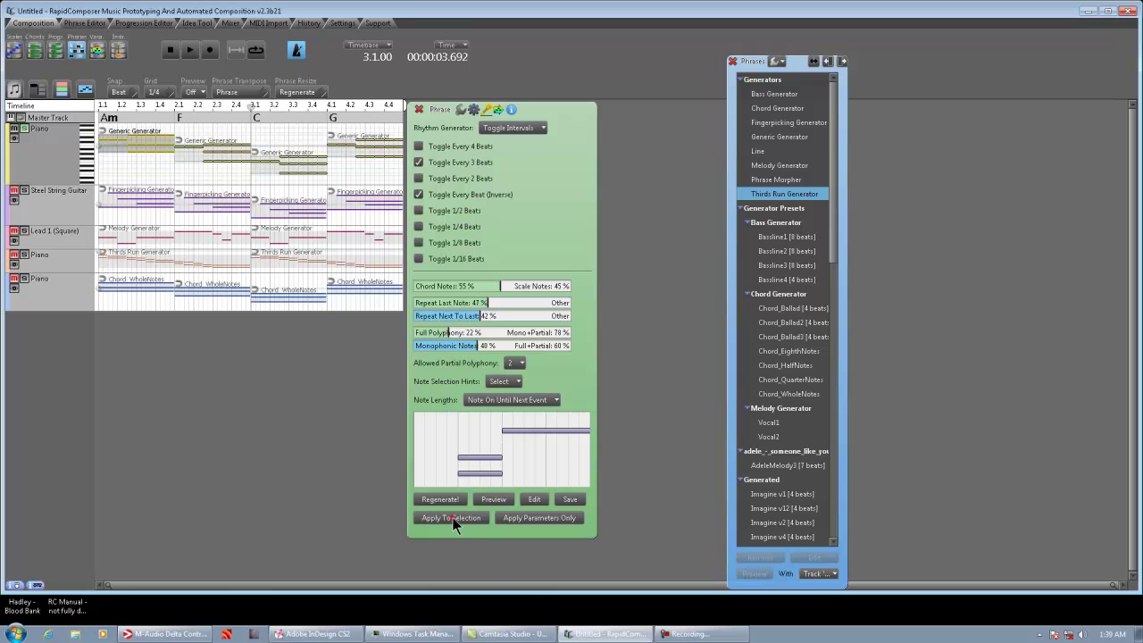
left_click(170, 51)
left_click(189, 50)
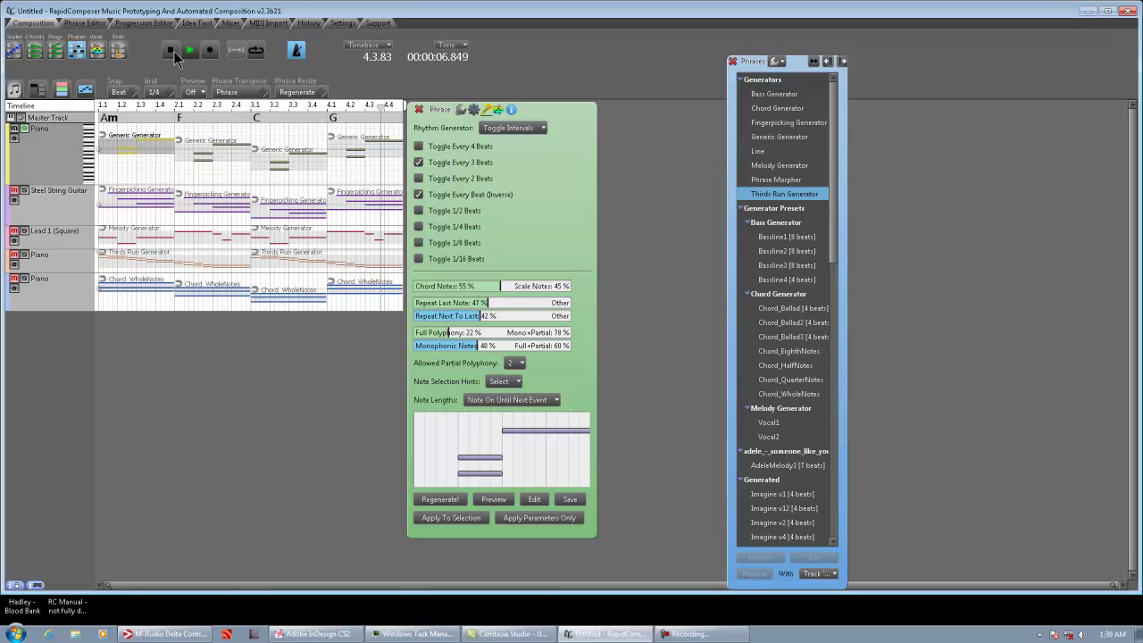
left_click(174, 51)
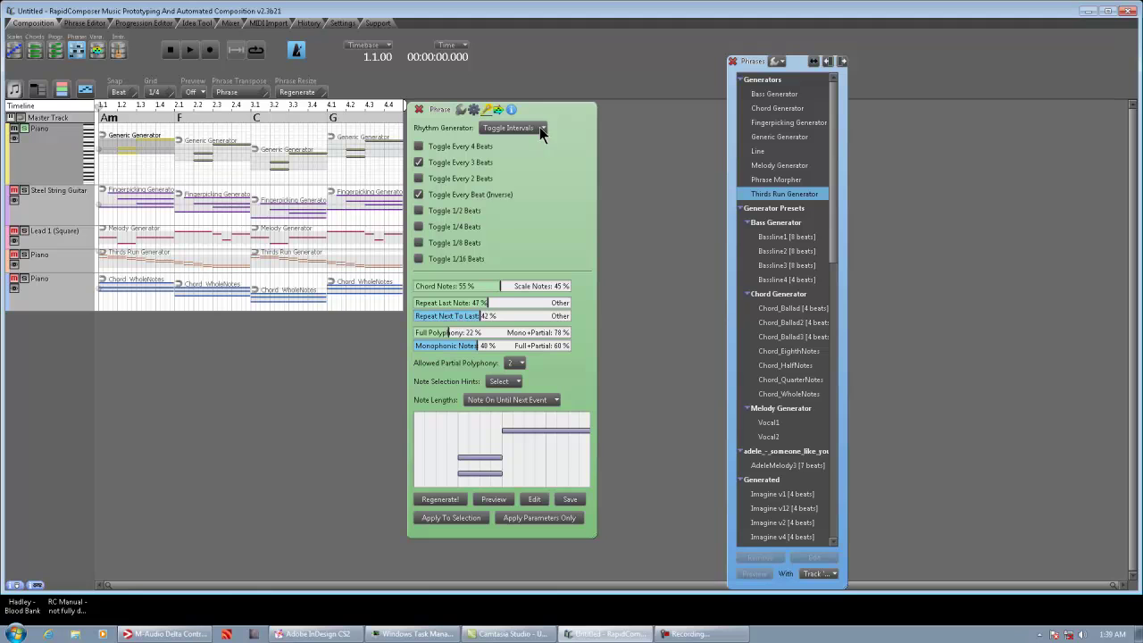
left_click(420, 108)
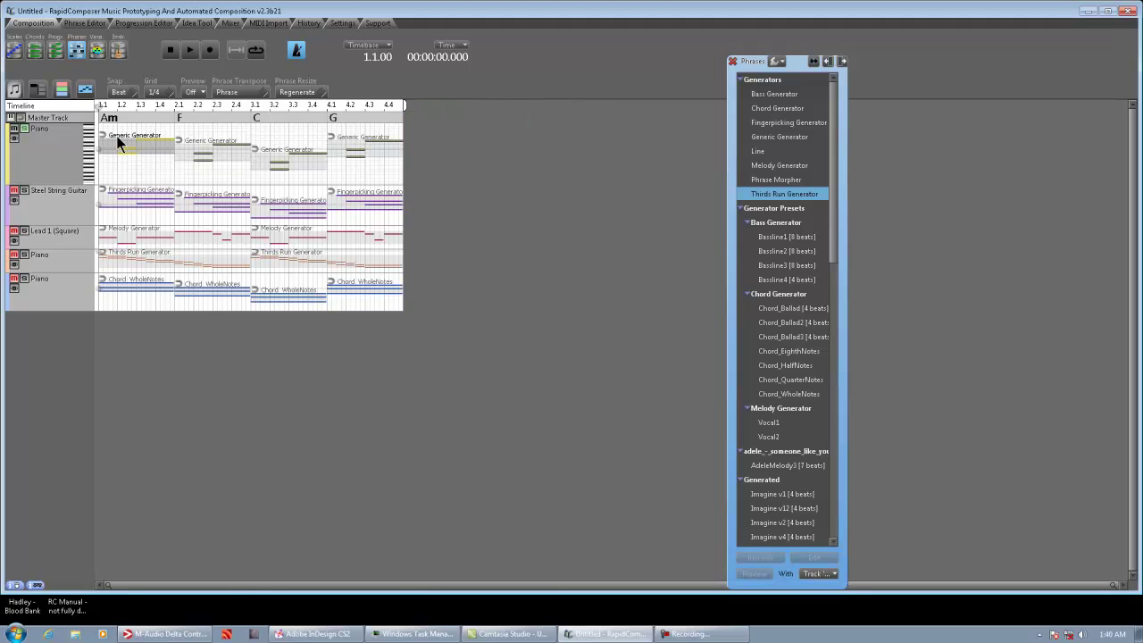
Step: Solo the Steel String Guitar and open its fingerpicking phrase settings
left_click(138, 193)
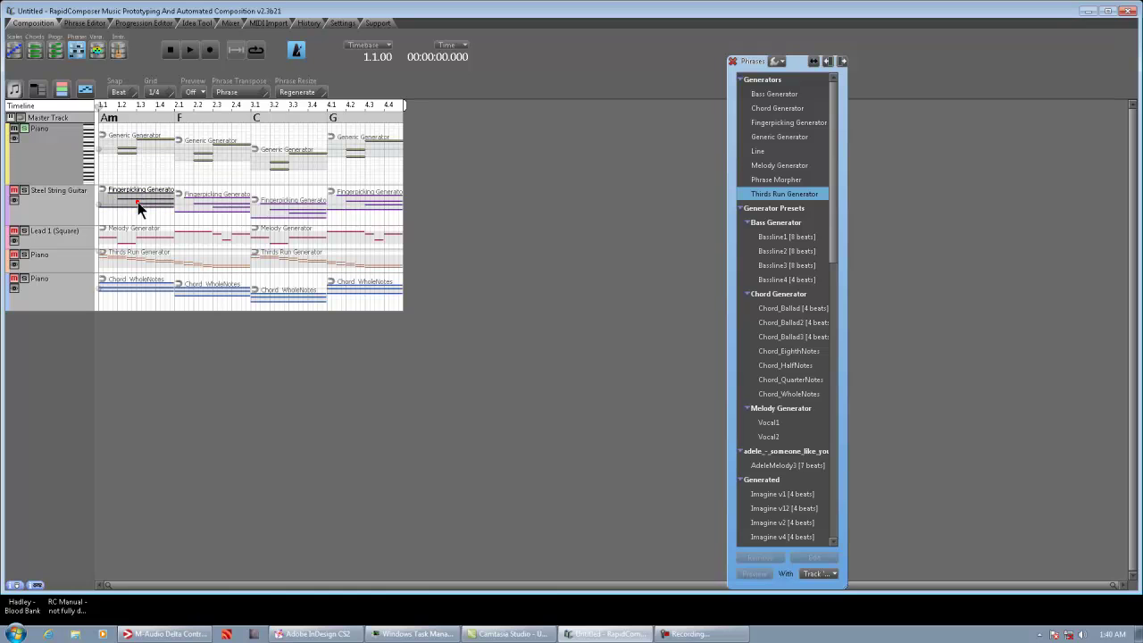
left_click(24, 129)
left_click(24, 190)
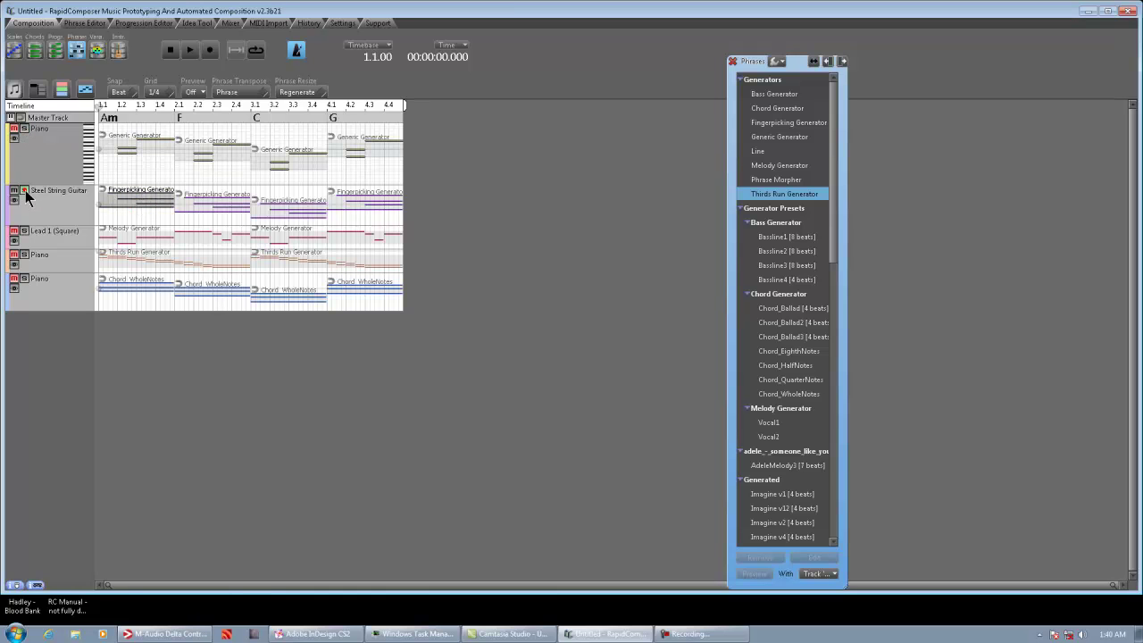
left_click(149, 205)
left_click_drag(308, 224, 566, 142)
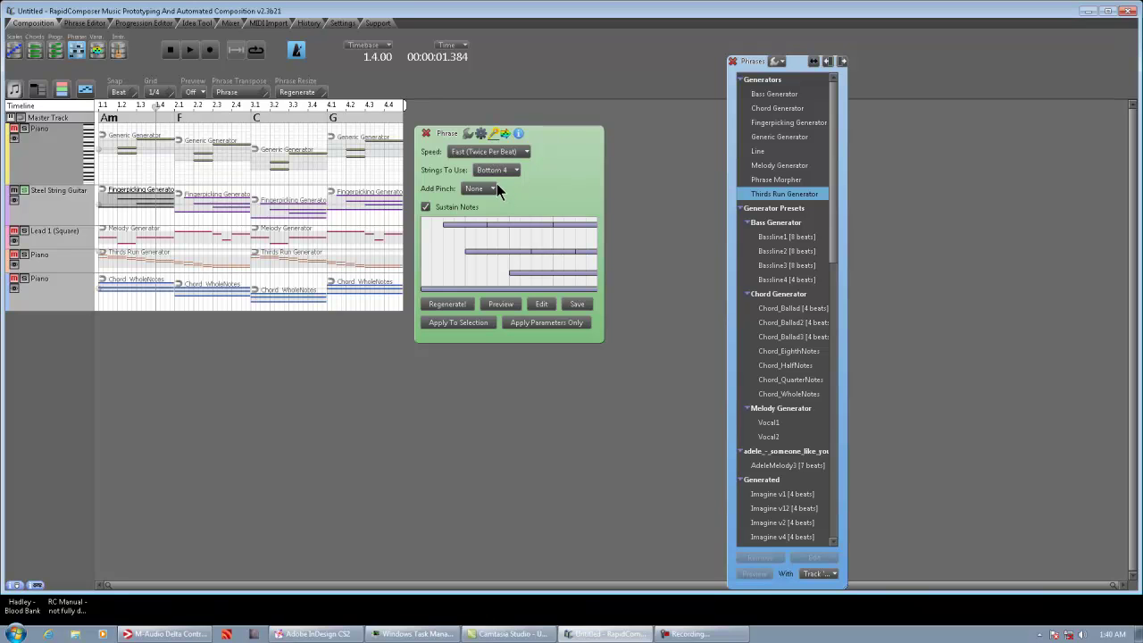
Step: Set the picking speed to Travis Picking (Twice Per Beat)
left_click(491, 152)
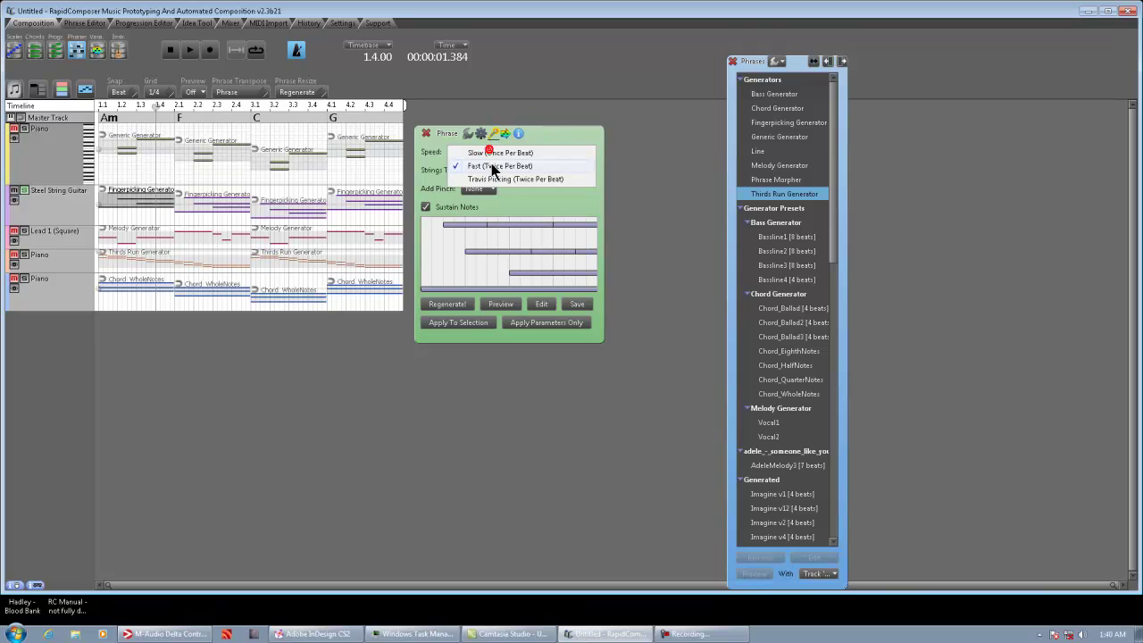
left_click(494, 153)
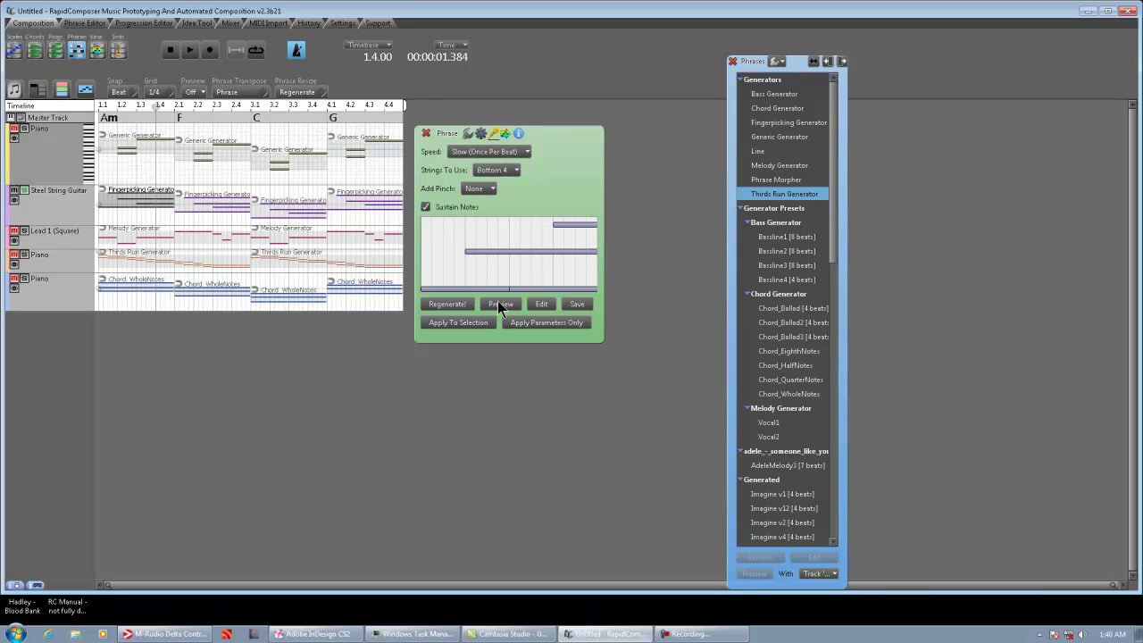
left_click(470, 150)
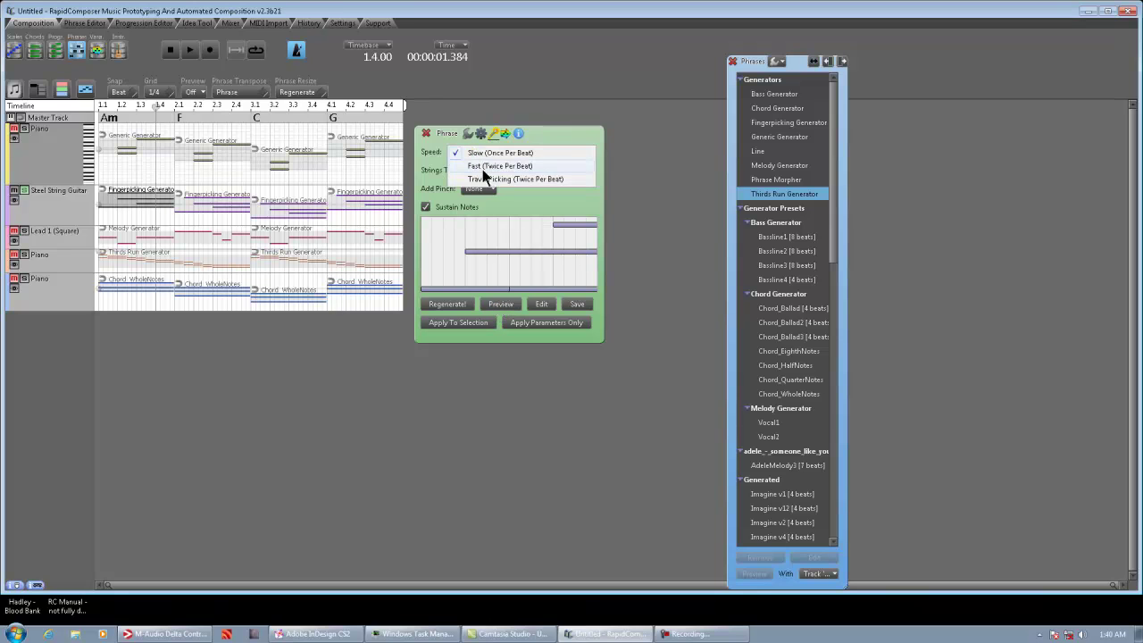
left_click(485, 180)
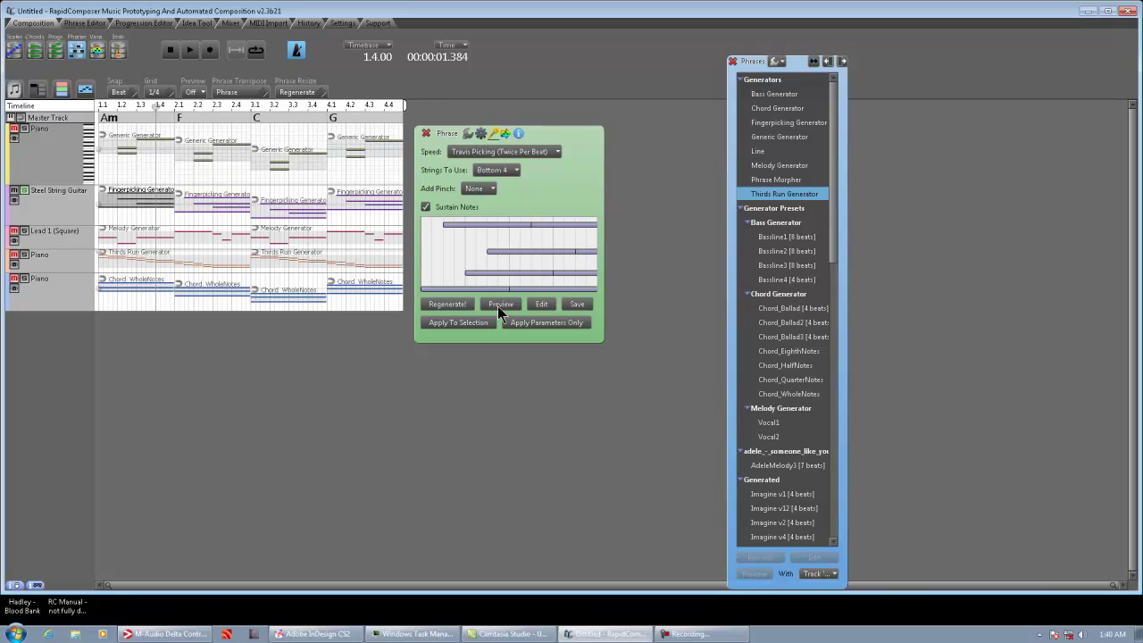
left_click(507, 150)
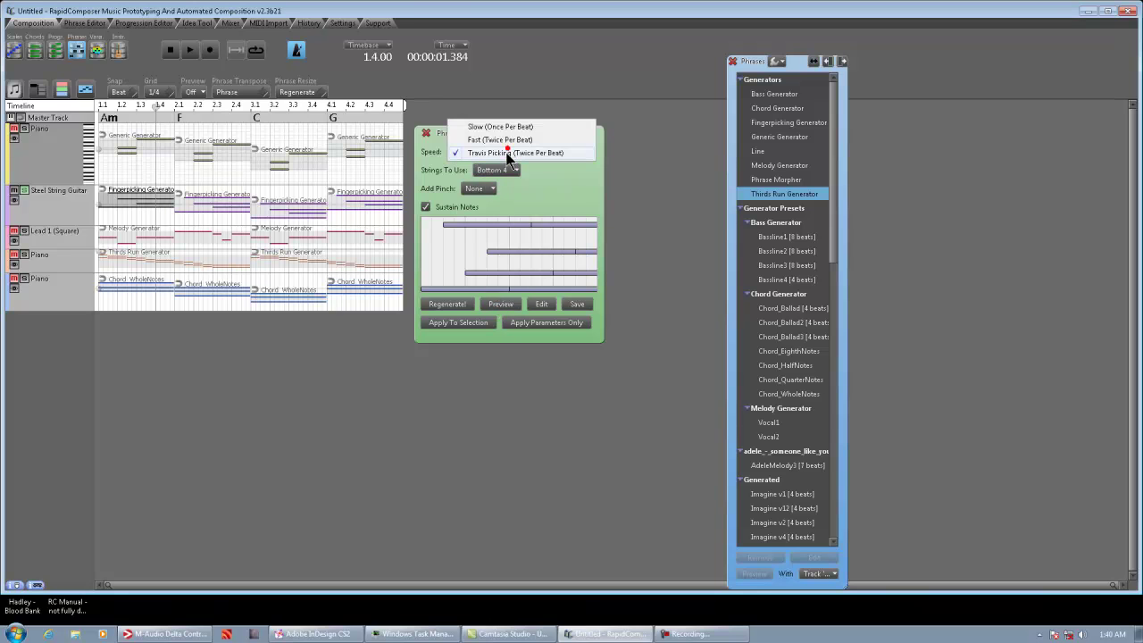
left_click(585, 192)
Step: Use Bass+Random 2 strings with Add Pinch set to Once, and preview the pattern
left_click(496, 170)
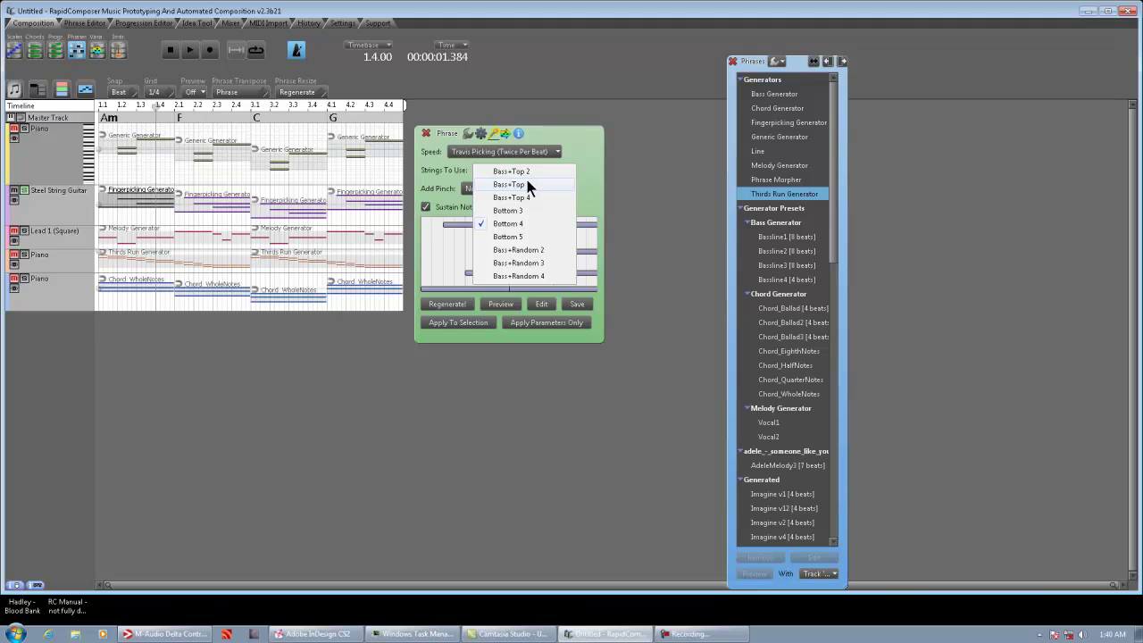
left_click(527, 184)
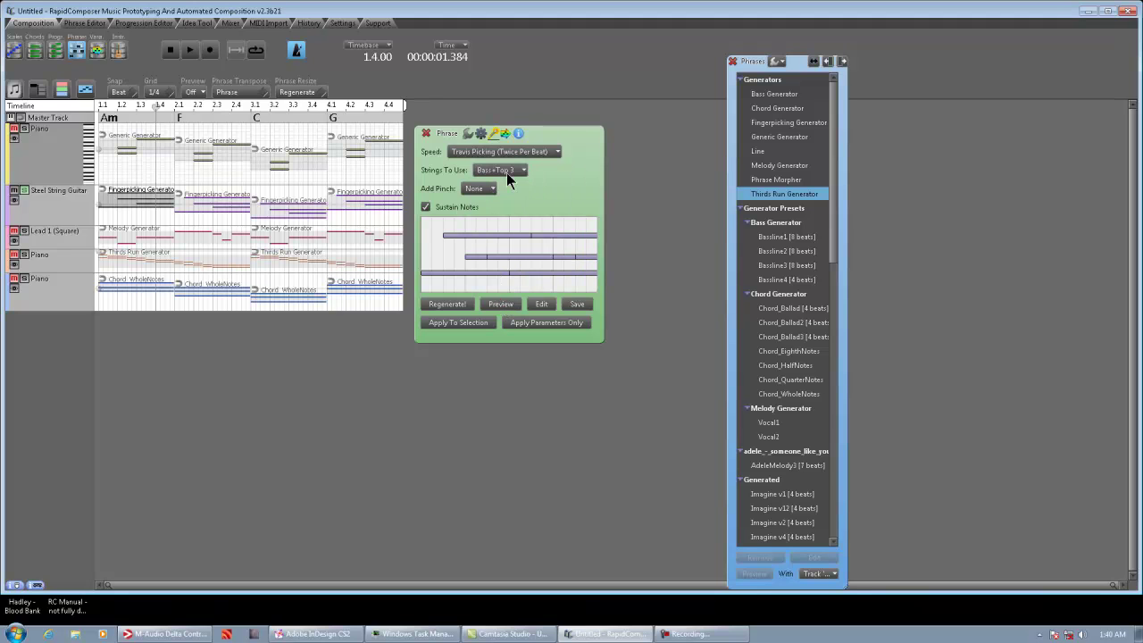
left_click(506, 172)
left_click(522, 241)
left_click(499, 305)
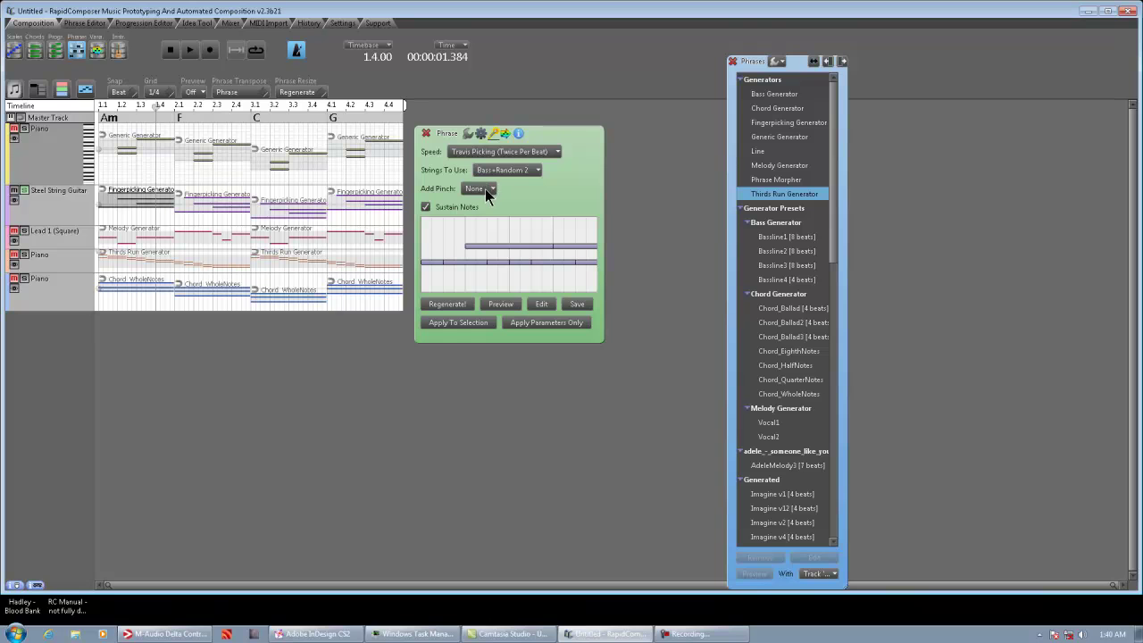
left_click(485, 189)
left_click(500, 211)
left_click(494, 305)
Step: Apply the Travis Picking pattern to the guitar phrases and play the song
left_click(457, 322)
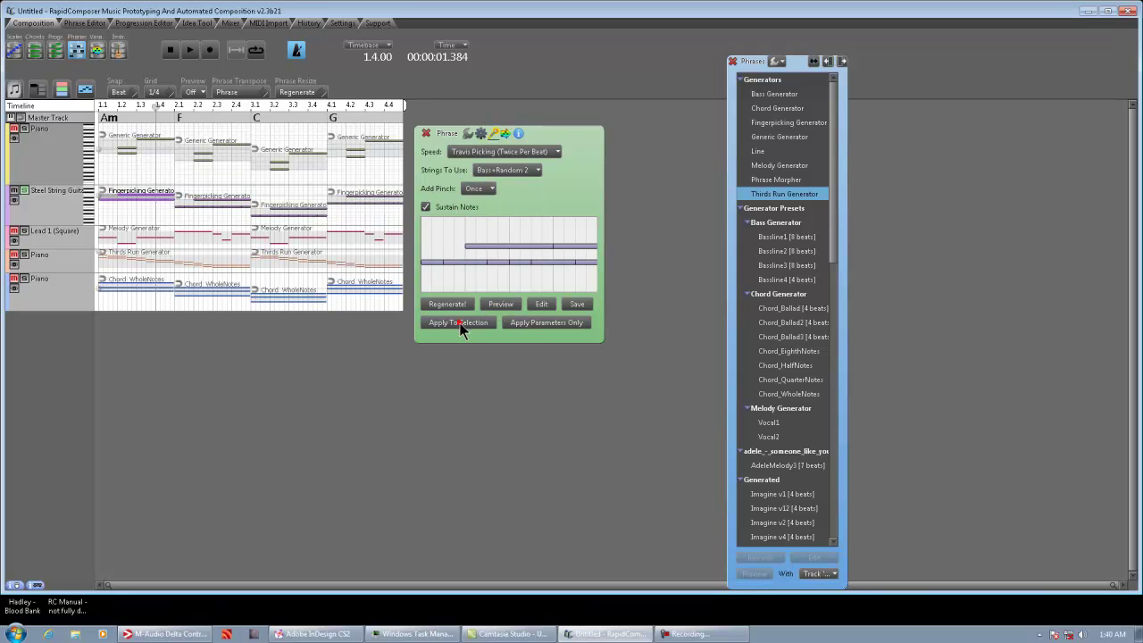
left_click(176, 51)
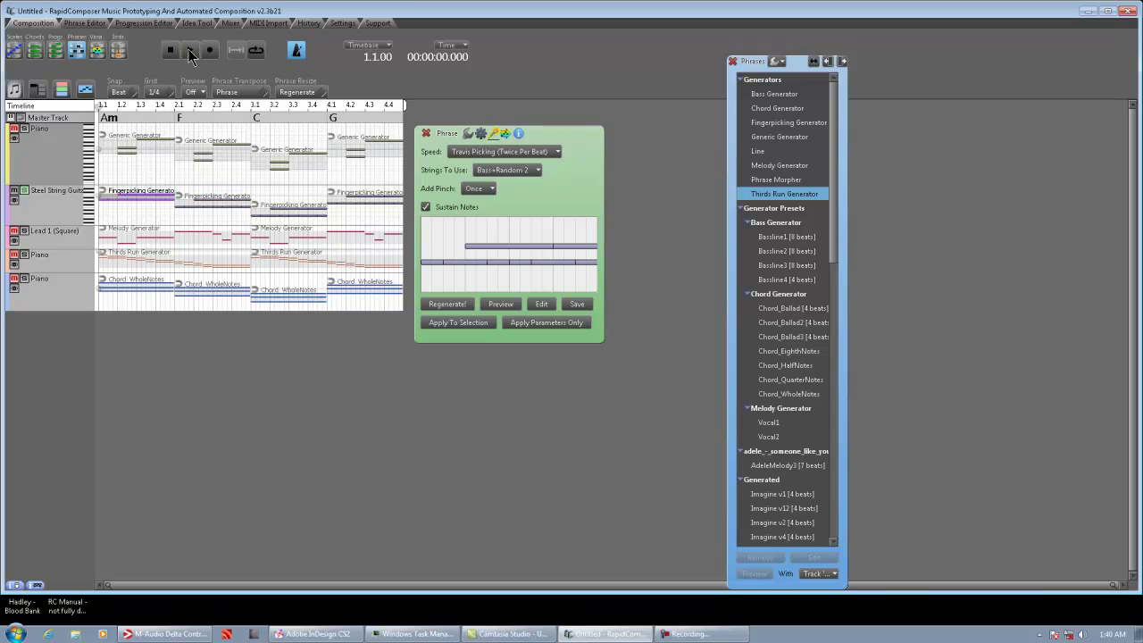
left_click(189, 51)
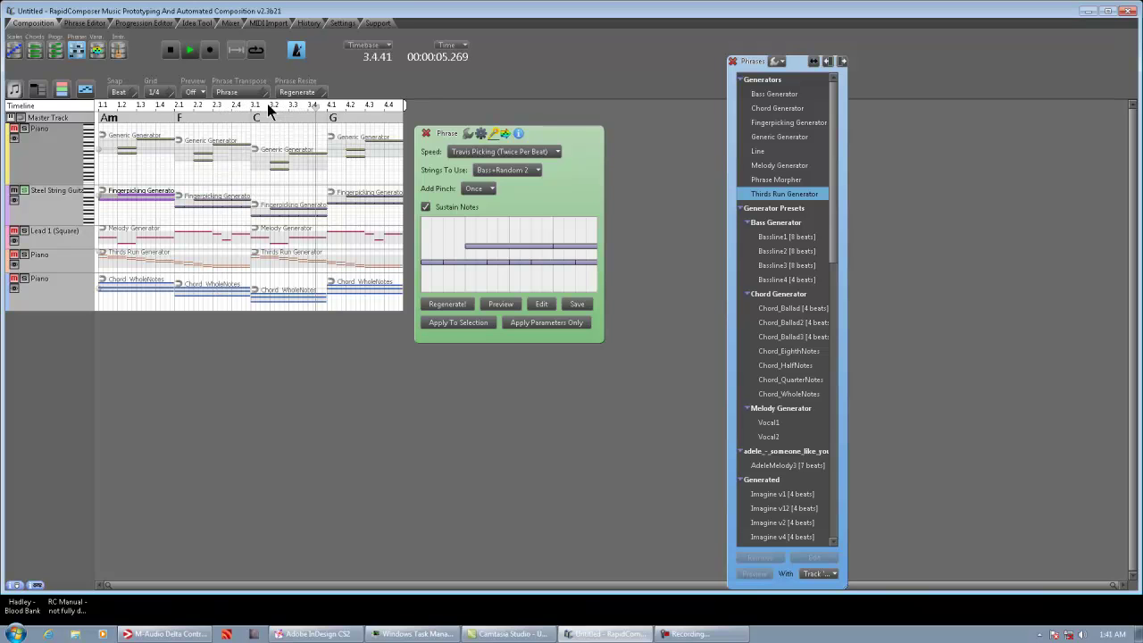
left_click(175, 50)
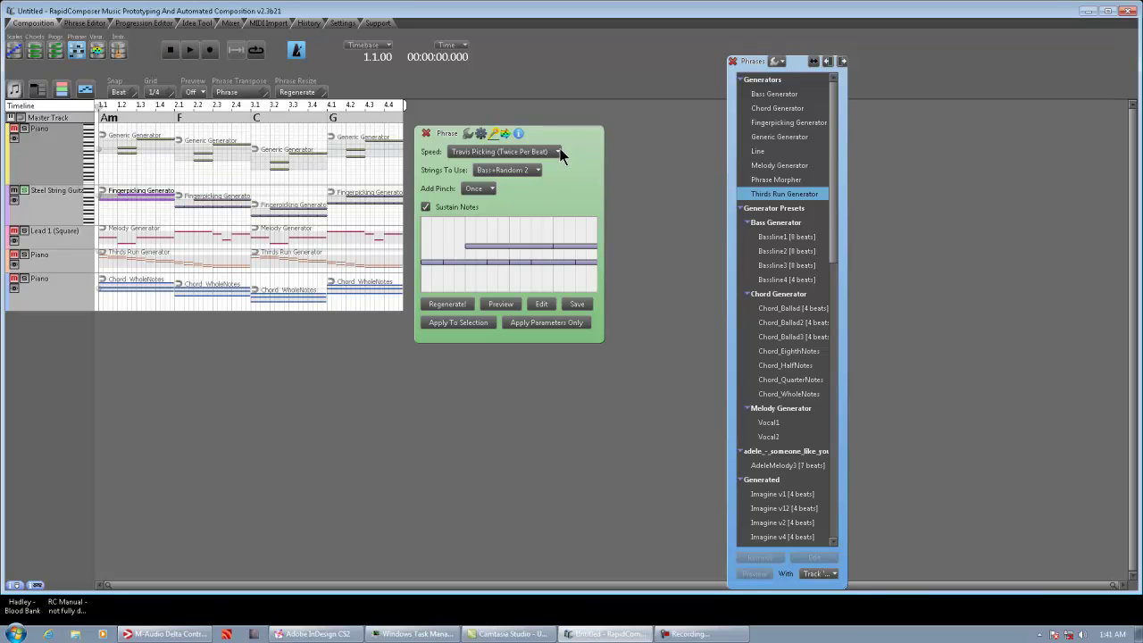
Step: Change Strings To Use to Bass+Top 4, reapply, and play the song
left_click(525, 168)
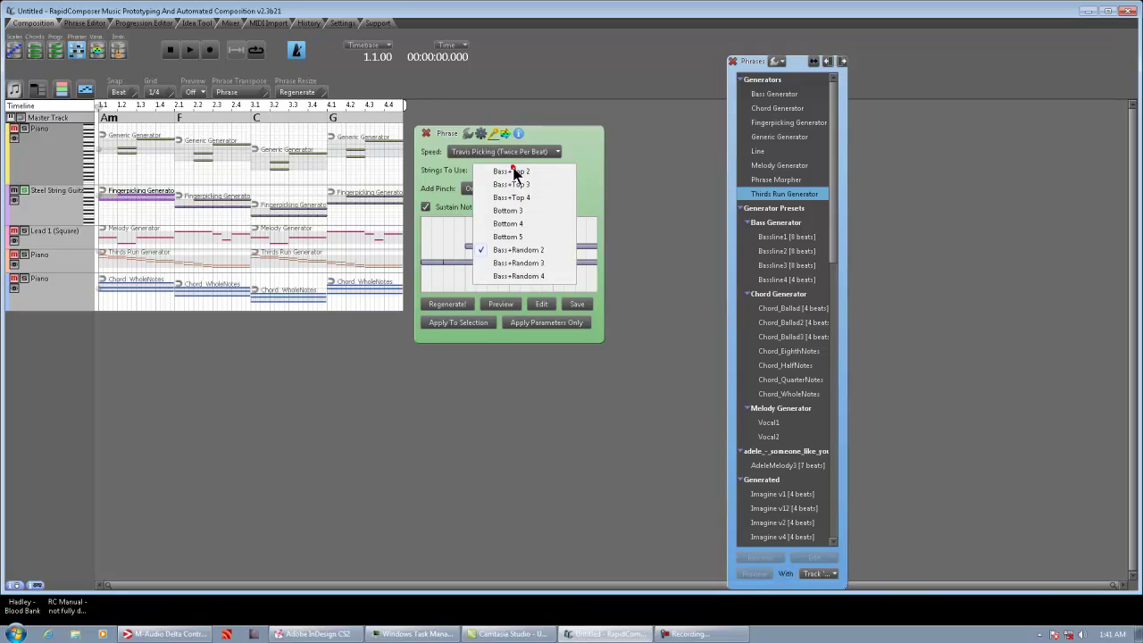
left_click(519, 204)
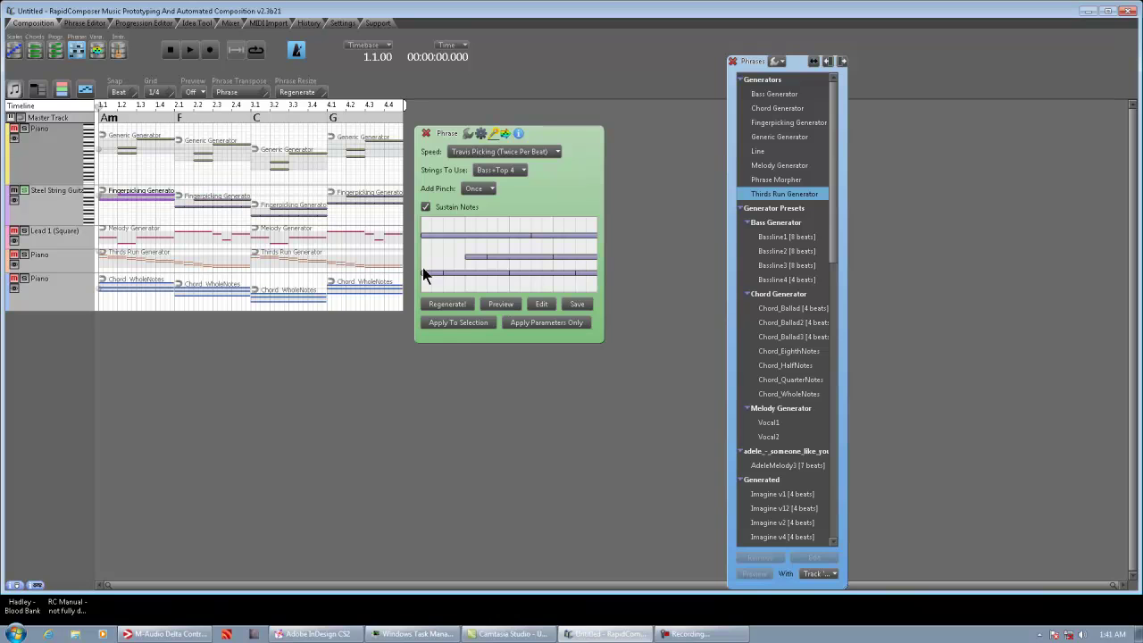
left_click(470, 327)
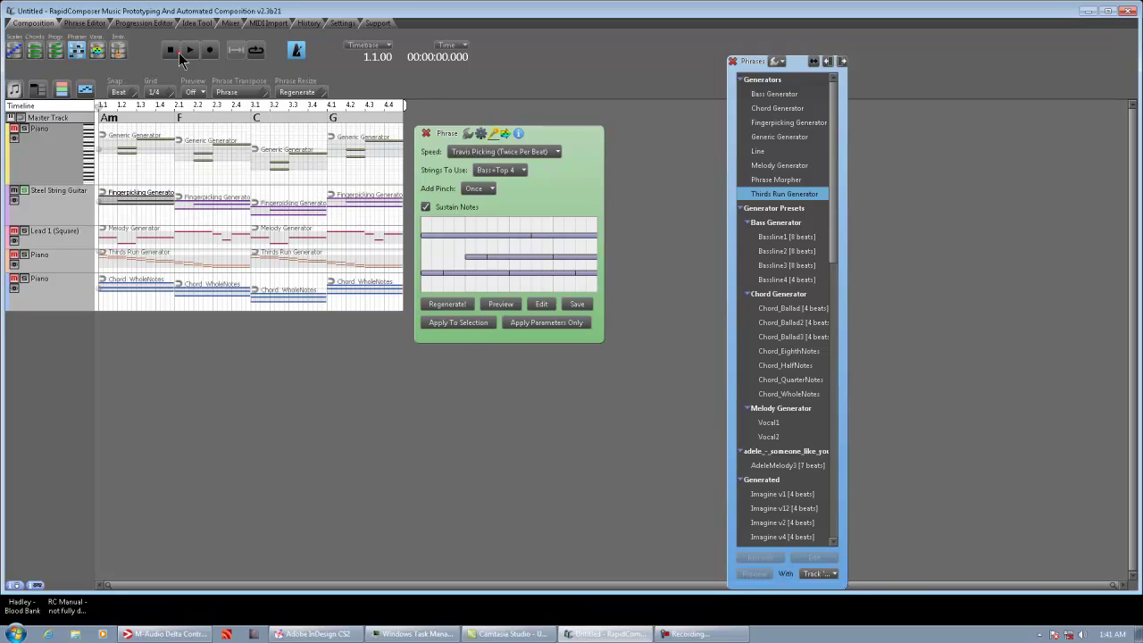
left_click(190, 52)
Step: Preview the guitar pattern with Sustain Notes off, then back on
left_click(426, 206)
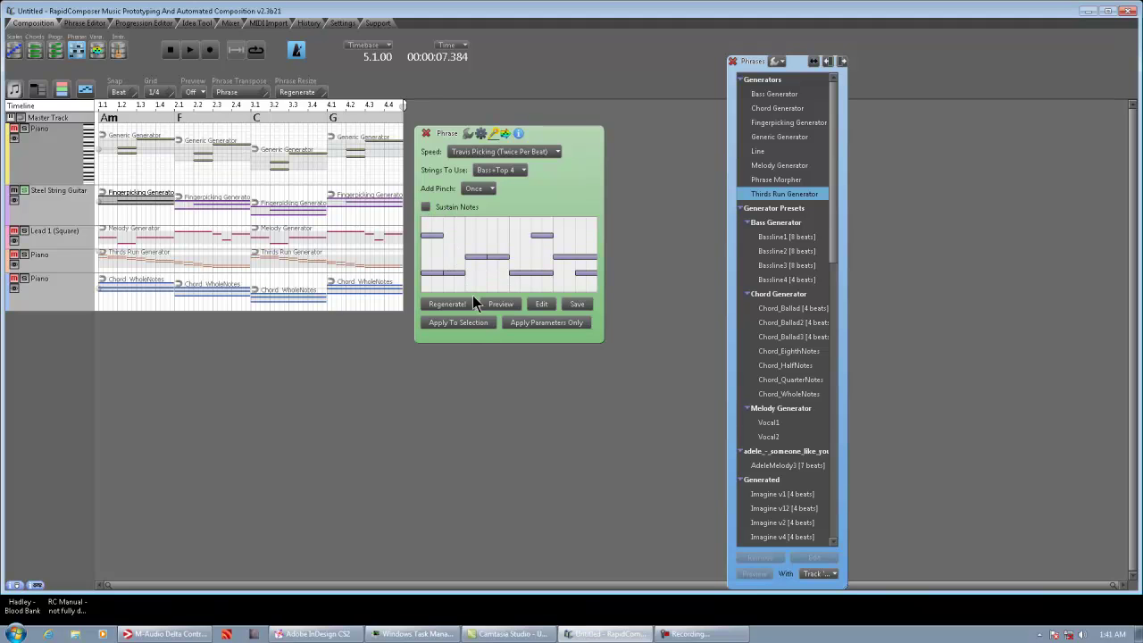
left_click(498, 304)
left_click(426, 206)
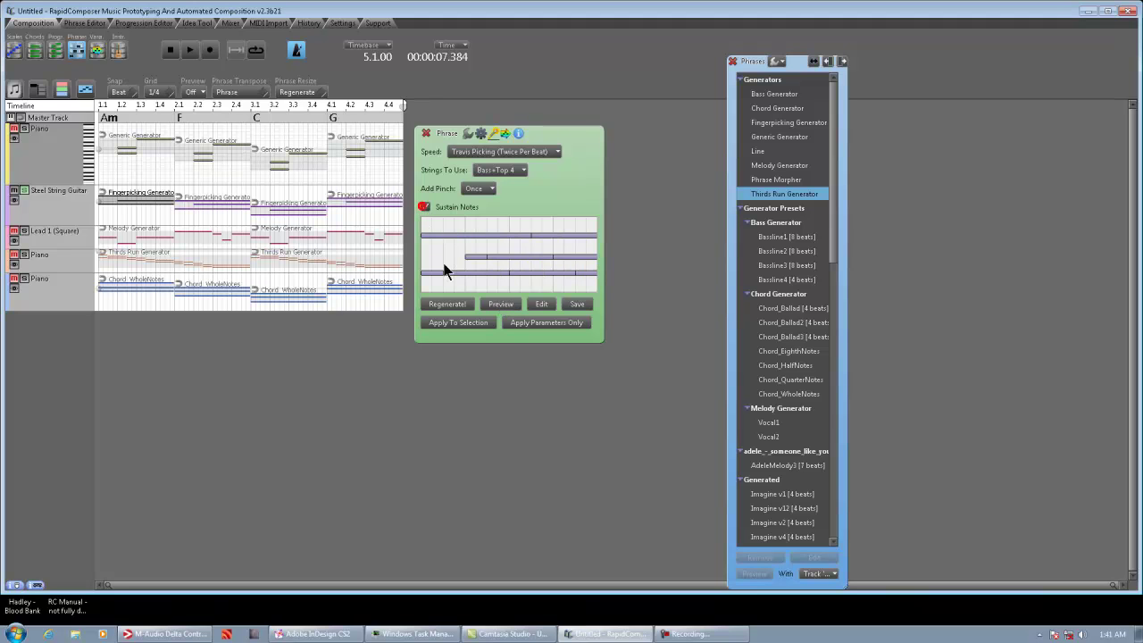
left_click(501, 305)
Step: Mute every track except Lead 1 (Square) and show its Melody Generator phrase settings
left_click(24, 230)
left_click(15, 278)
left_click(24, 232)
left_click(24, 279)
left_click(24, 280)
left_click(13, 254)
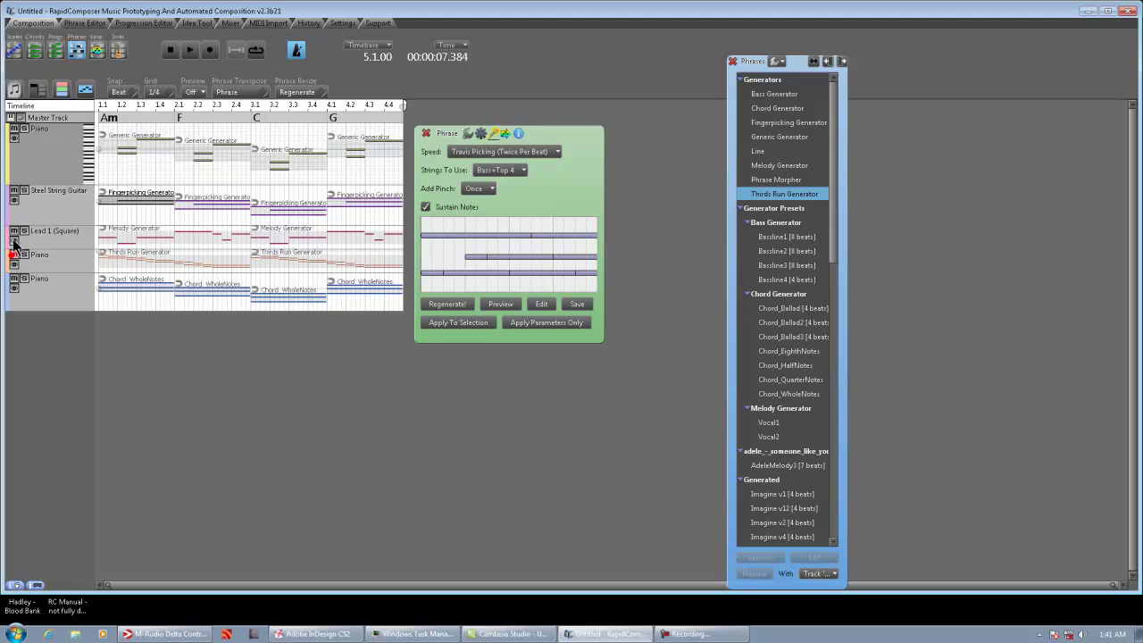
left_click(14, 190)
left_click(13, 130)
left_click(79, 231)
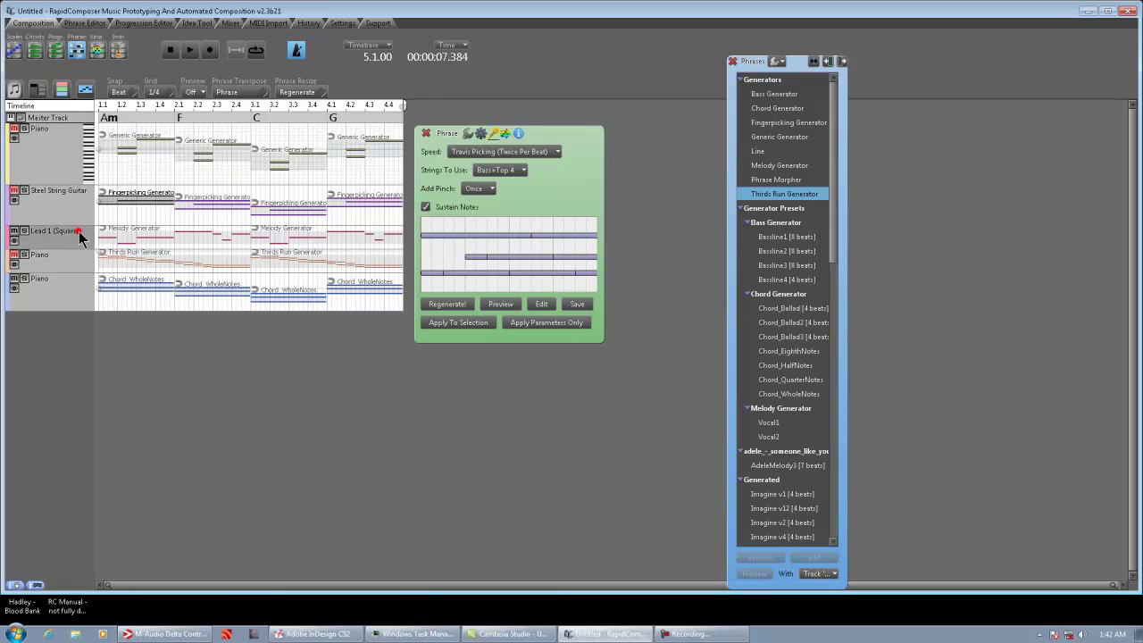
left_click(140, 229)
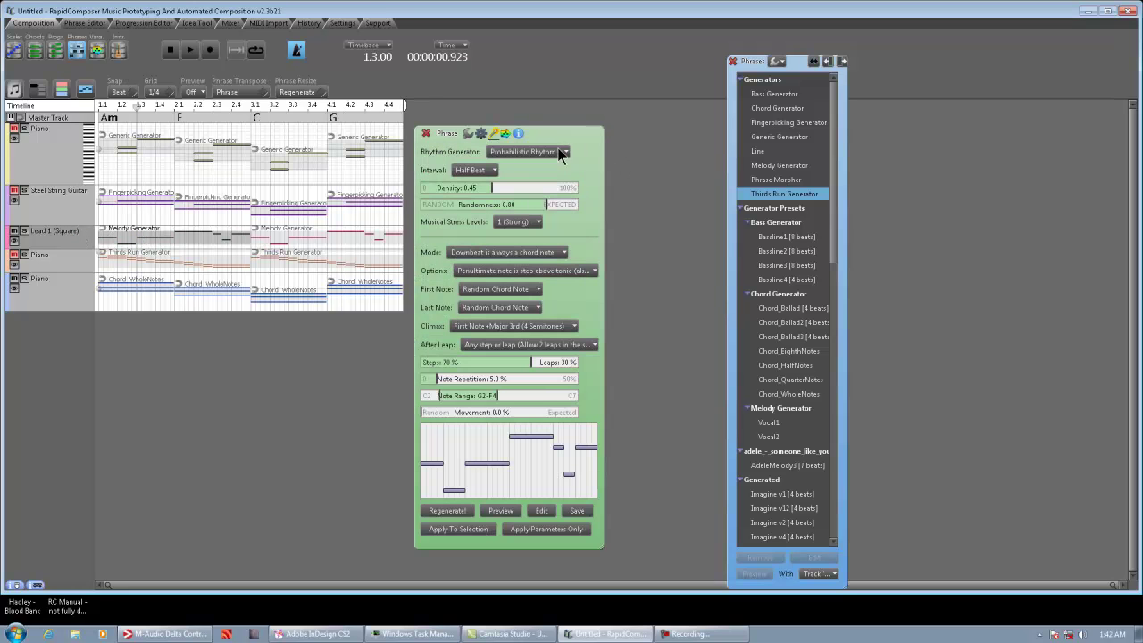